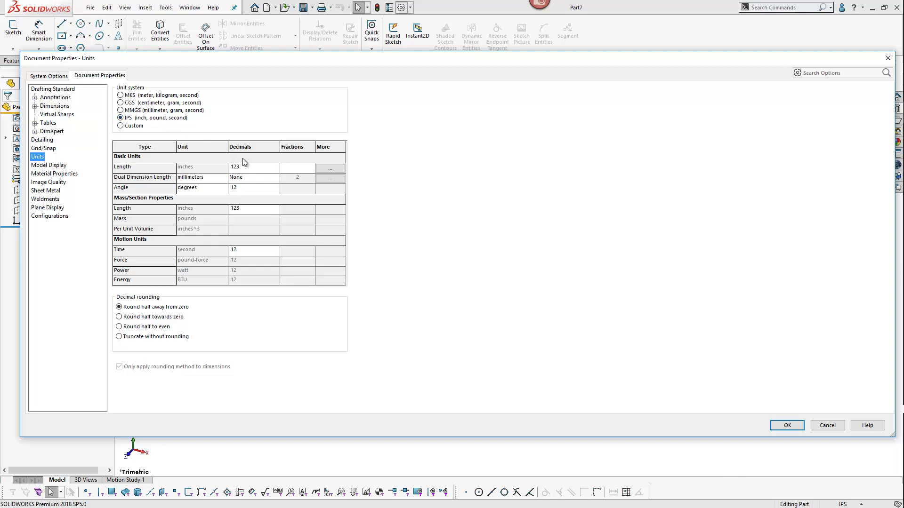
Accept the IPS document units and create a reference plane offset 3 in from the Front Plane, with the offset direction flipped
left_click(794, 426)
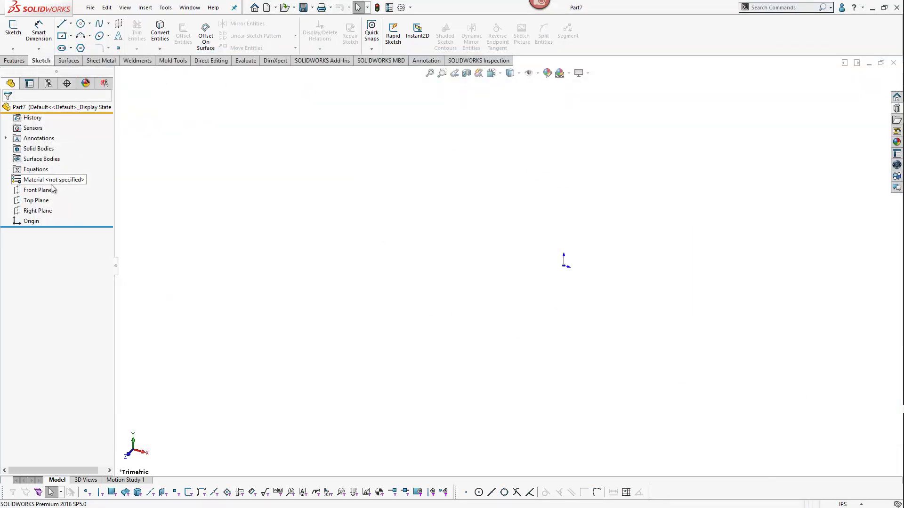
left_click(38, 190)
left_click(14, 61)
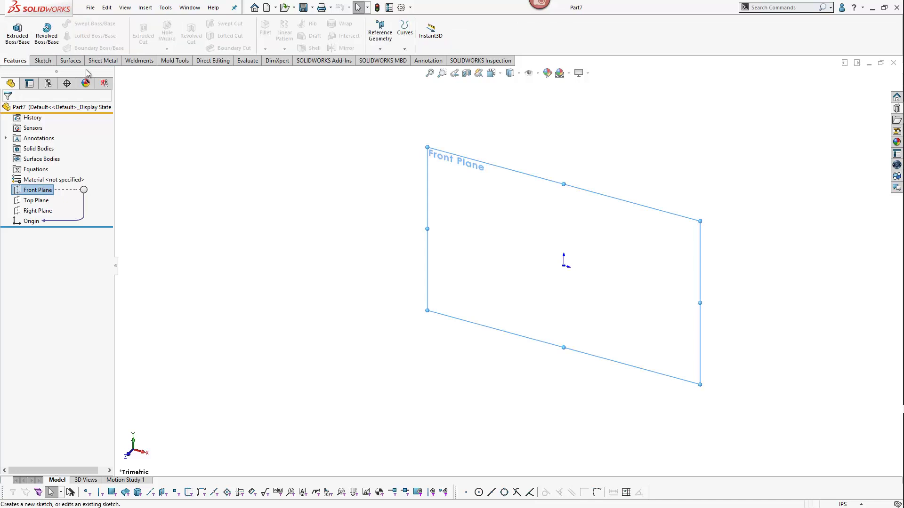
left_click(379, 49)
left_click(386, 60)
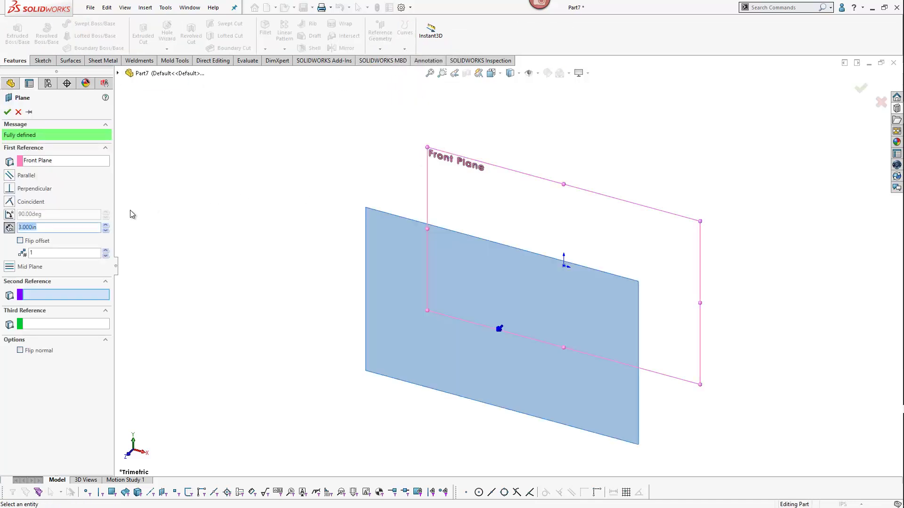
left_click(52, 229)
type("3")
key("Return")
left_click(20, 241)
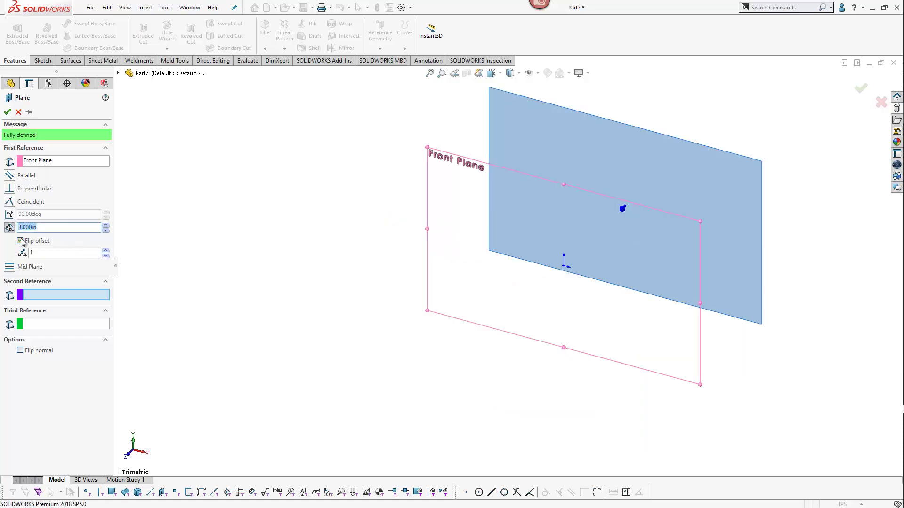
left_click(4, 113)
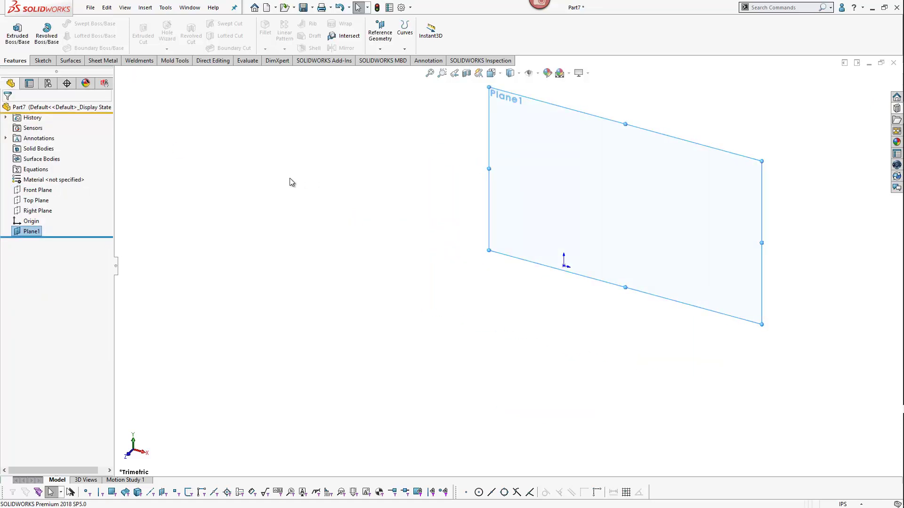
Start a sketch on the new offset plane and draw a three-point arc of about 1.34 in radius spanning about 127°, above the origin
left_click(545, 230)
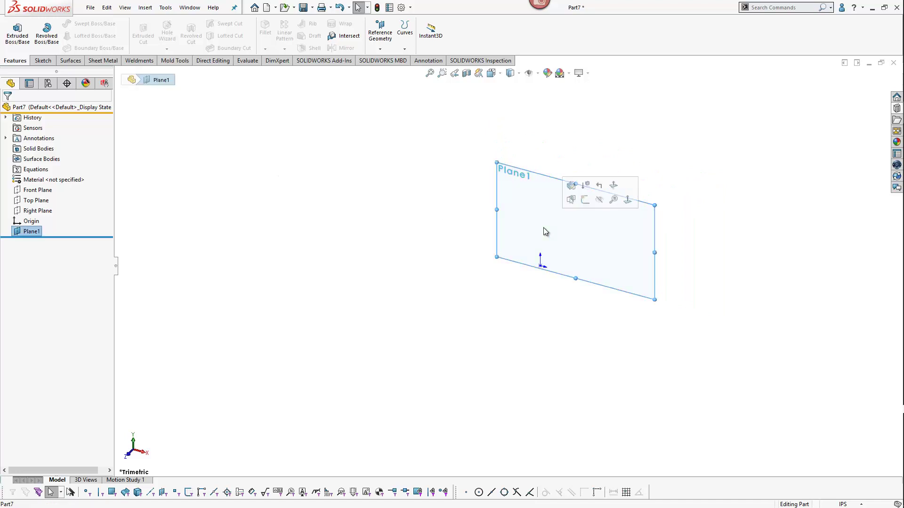
left_click(36, 64)
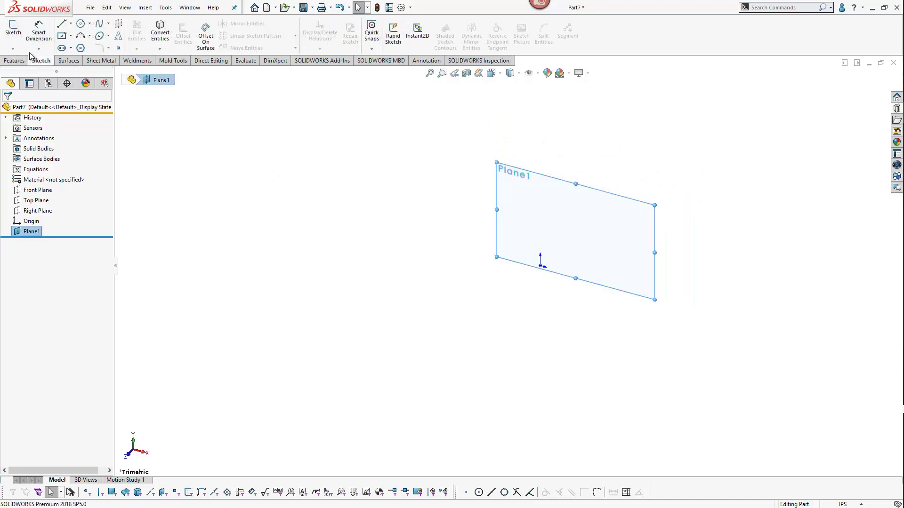
left_click(12, 36)
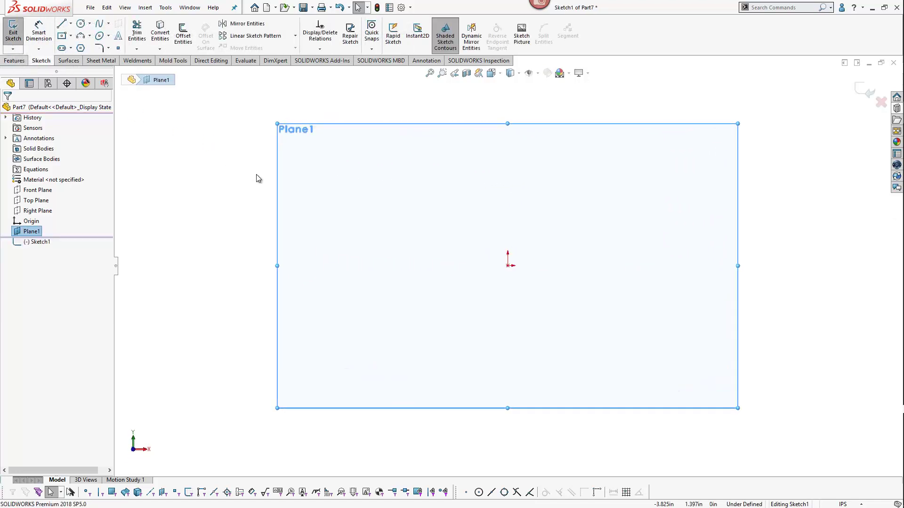
left_click(90, 37)
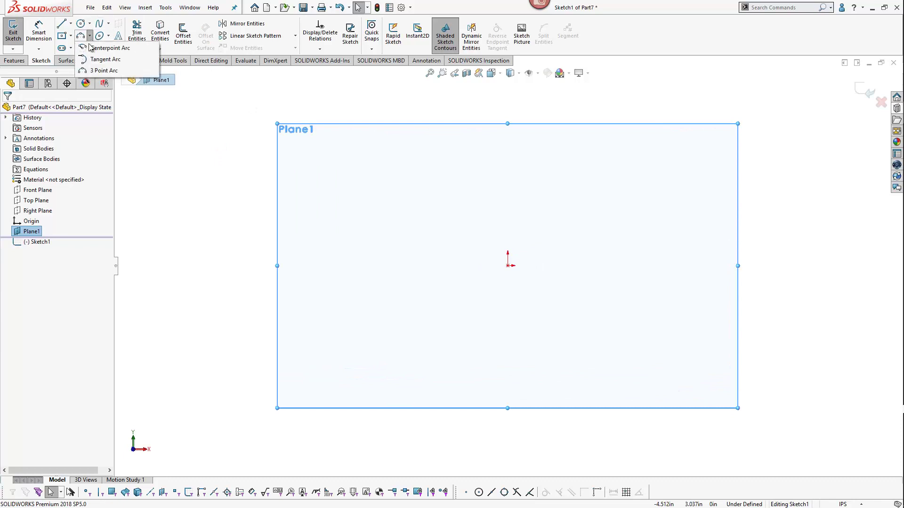
left_click(99, 70)
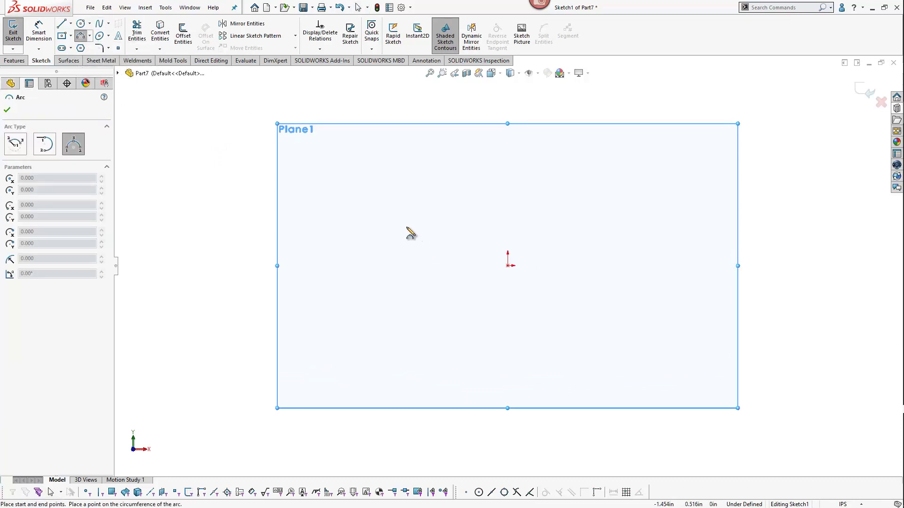
left_click(402, 205)
left_click(557, 176)
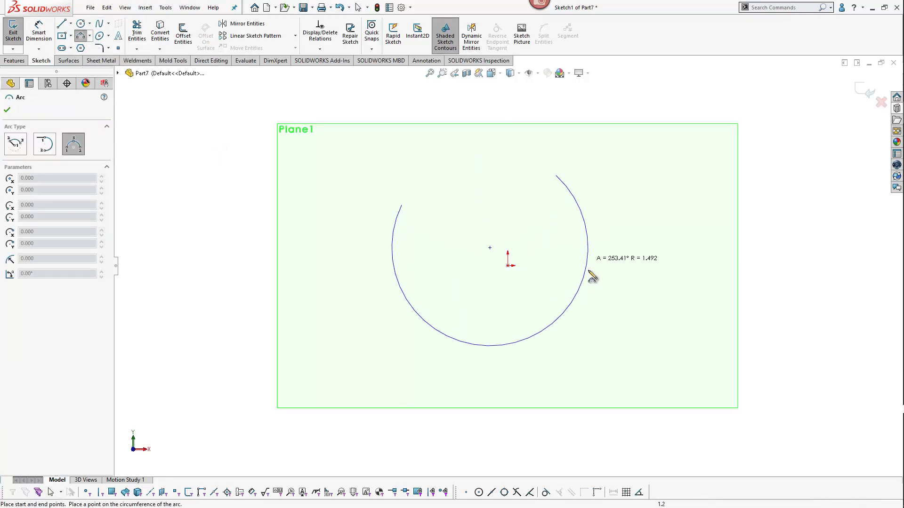
left_click(469, 141)
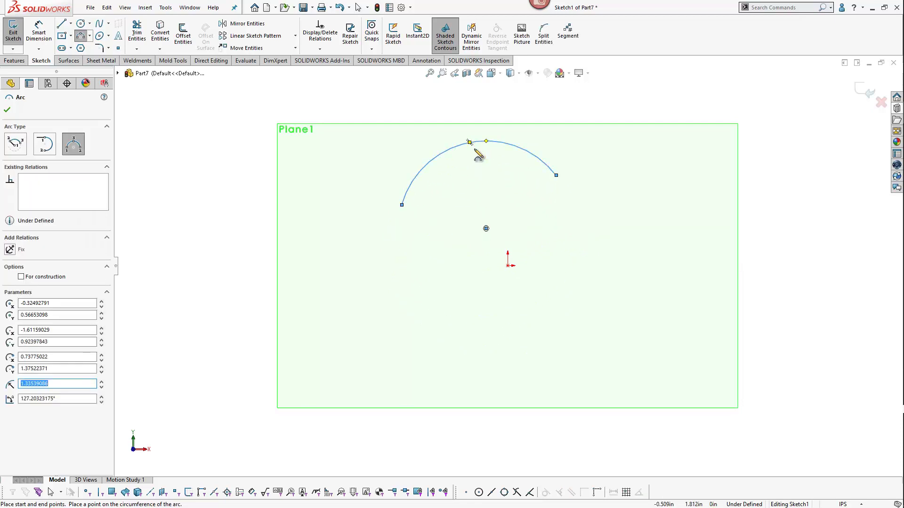
key("Escape")
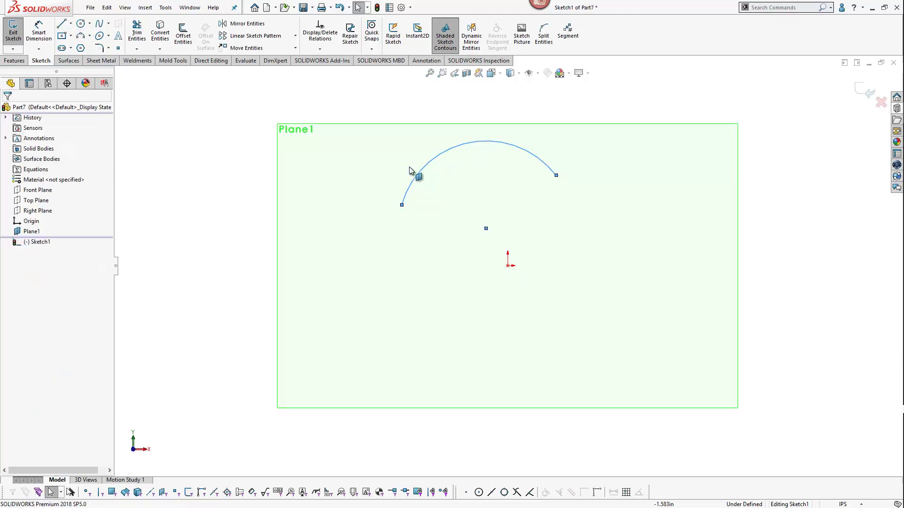
Move the arc down by its centre point until the centre lies about 1.04 in below the origin
left_click(486, 229)
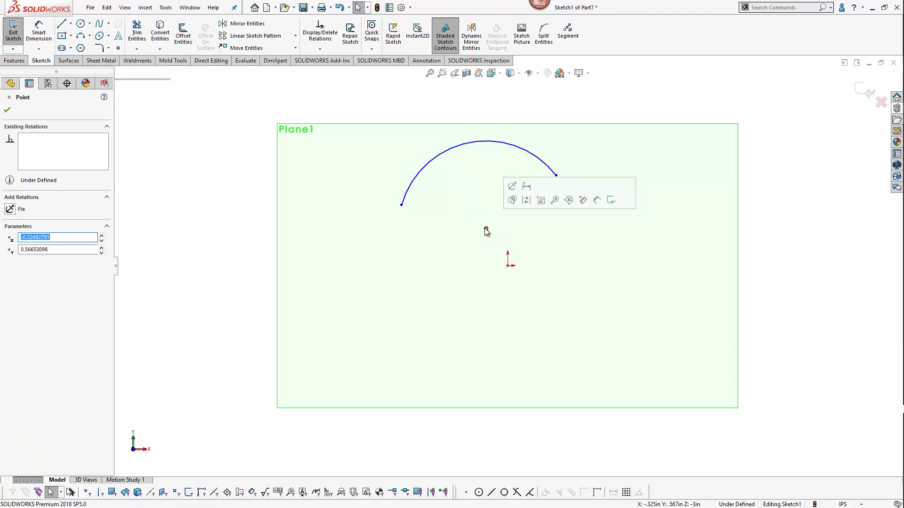
left_click_drag(486, 230, 489, 336)
left_click(612, 347)
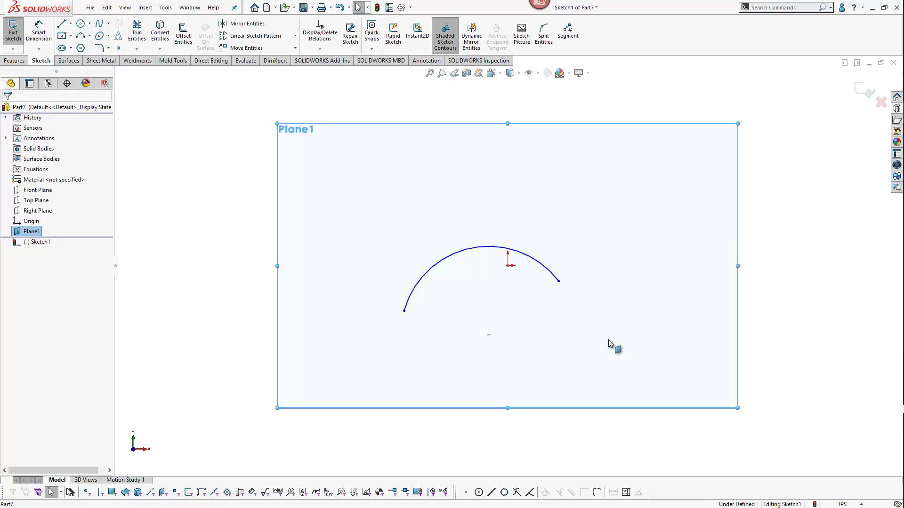
left_click(490, 336, "ctrl")
left_click(508, 265, "ctrl")
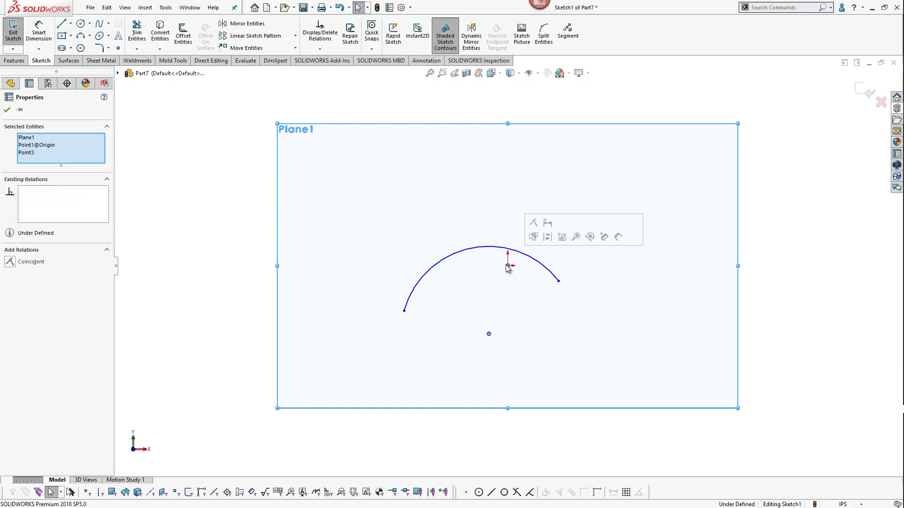
left_click(213, 225)
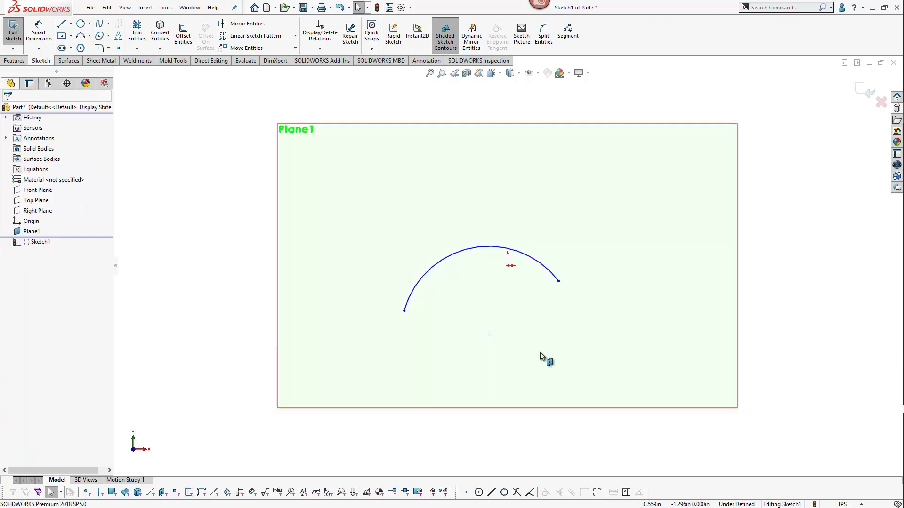
Add a vertical relation between the arc's centre point and the origin
left_click(490, 334)
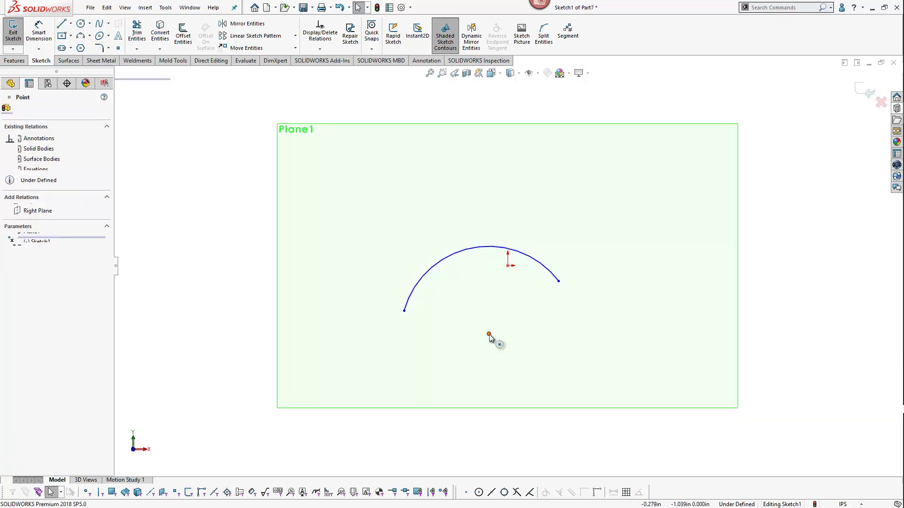
left_click(508, 266)
left_click(507, 267, "ctrl")
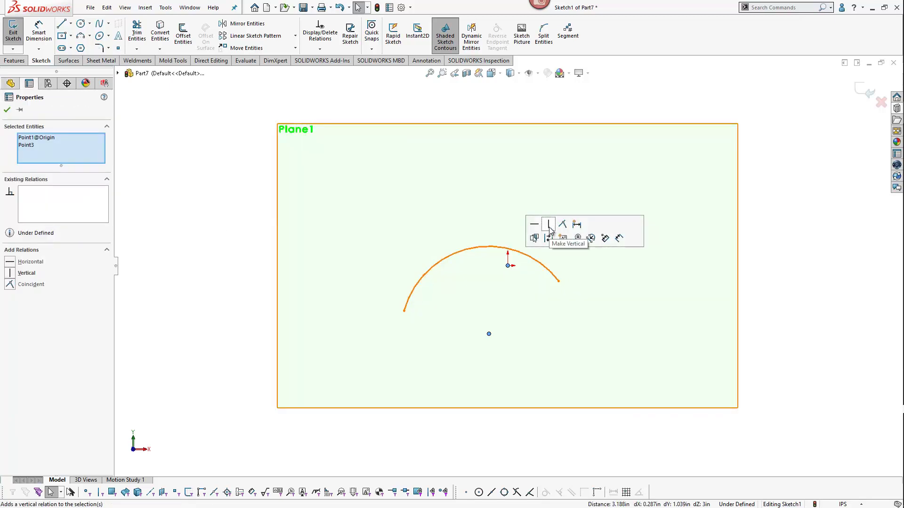
left_click(550, 226)
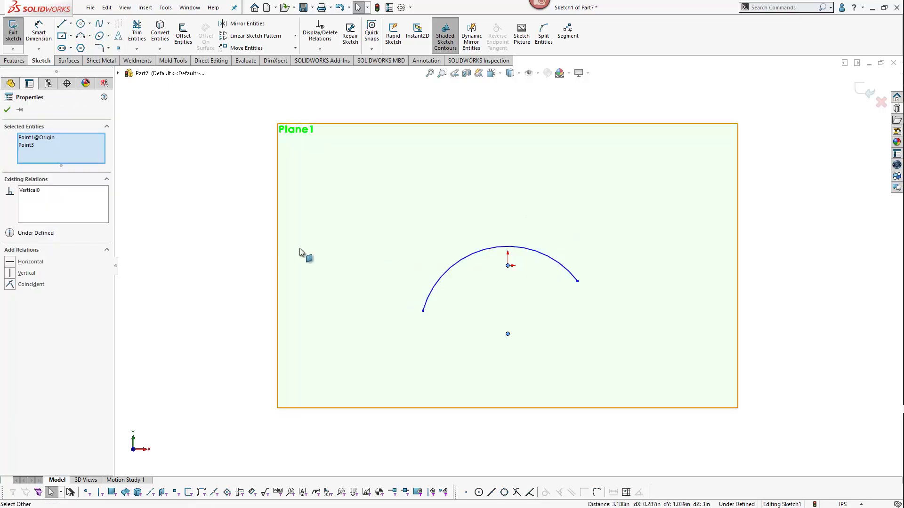
key("Escape")
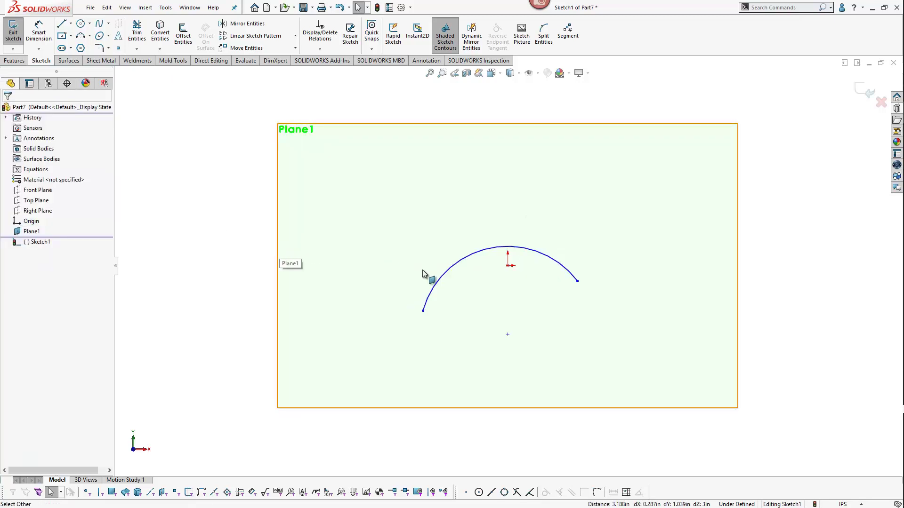
Add a horizontal relation between the two endpoints of the arc
left_click(423, 311)
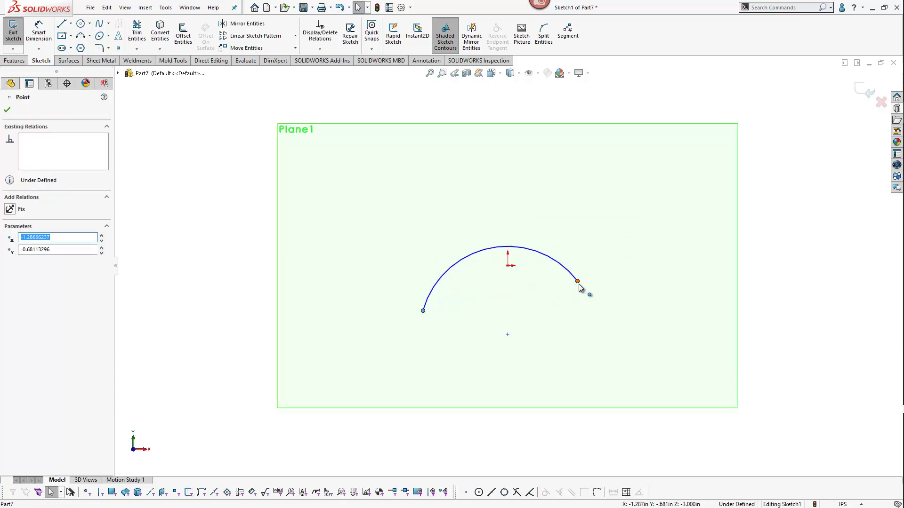
left_click(578, 282)
left_click(578, 281, "ctrl")
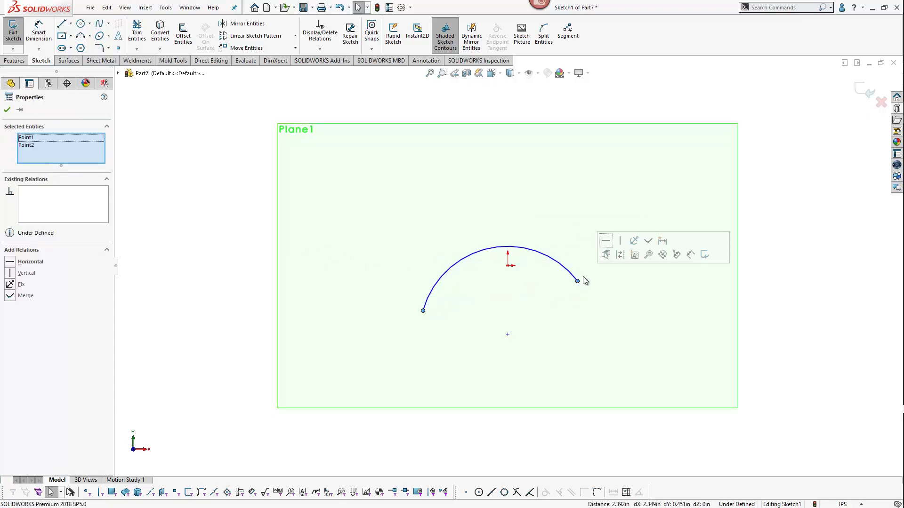
left_click(606, 241)
left_click(765, 330)
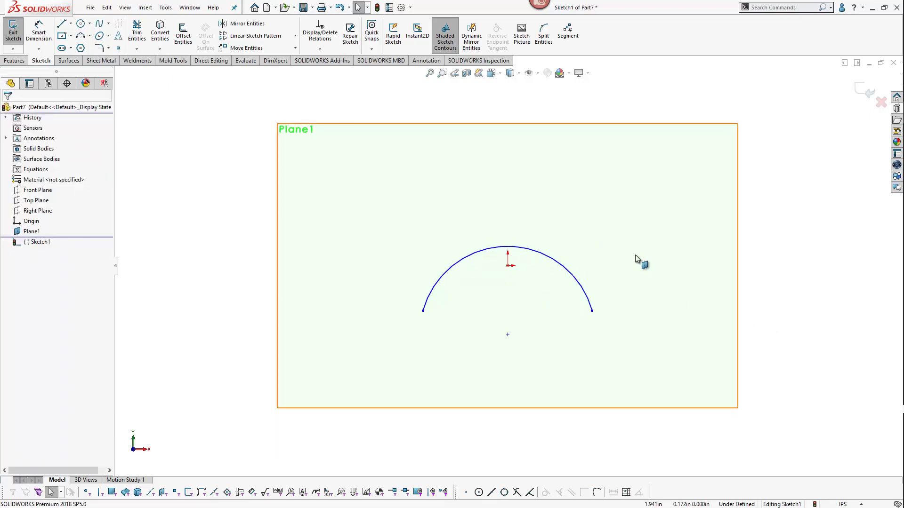
Dimension the arc's radius and set it to 1.5 in
left_click(39, 33)
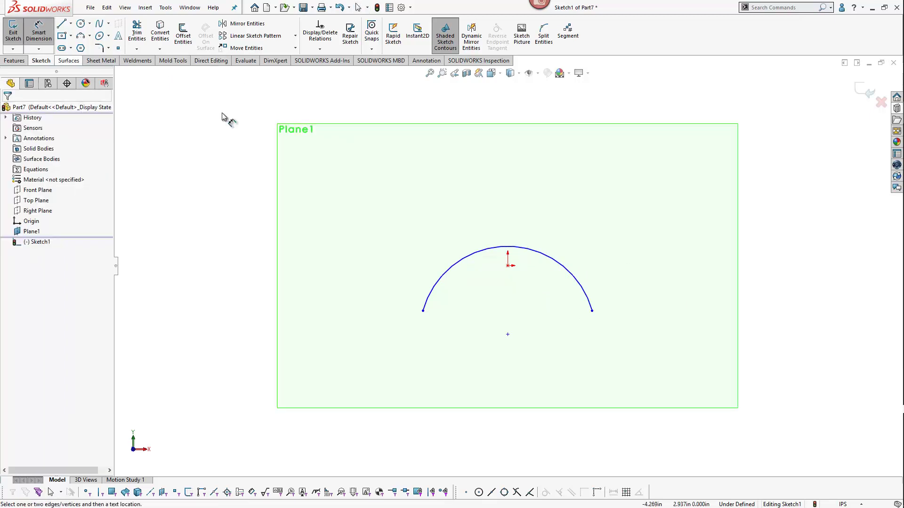
left_click(538, 253)
left_click(578, 176)
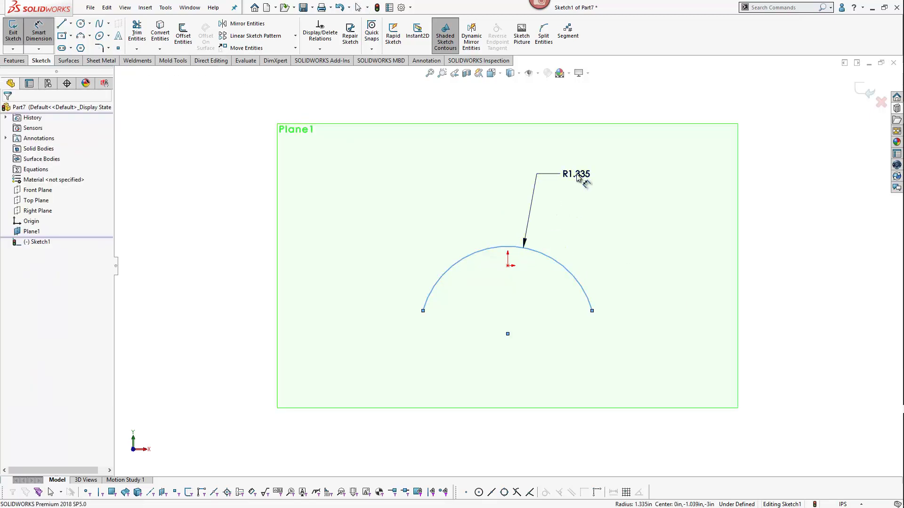
type("1.5")
key("Return")
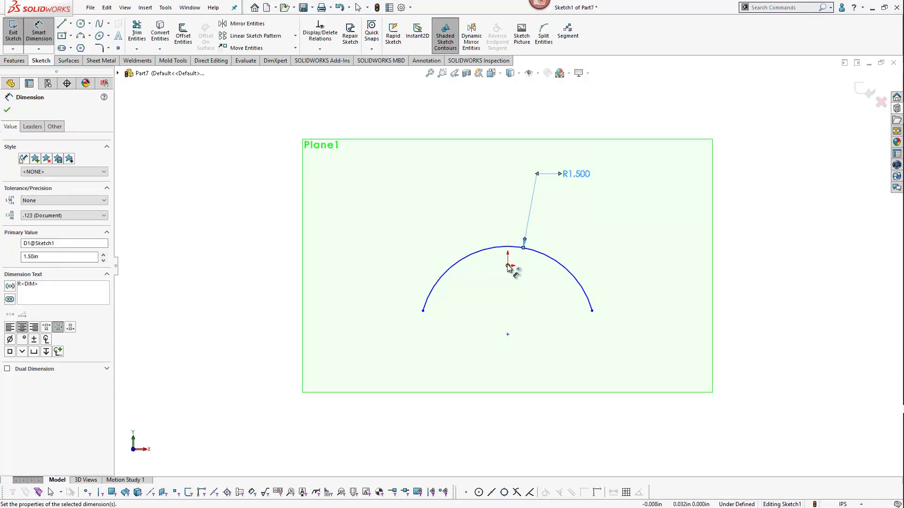
Dimension the vertical distance from the origin to the arc's centre as .625 in and finish the sketch
left_click(519, 321)
left_click(508, 334)
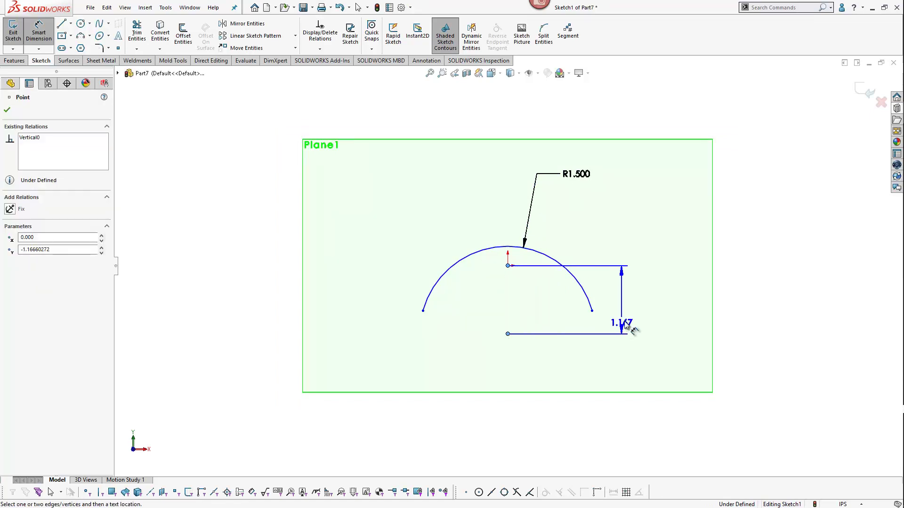
left_click(652, 317)
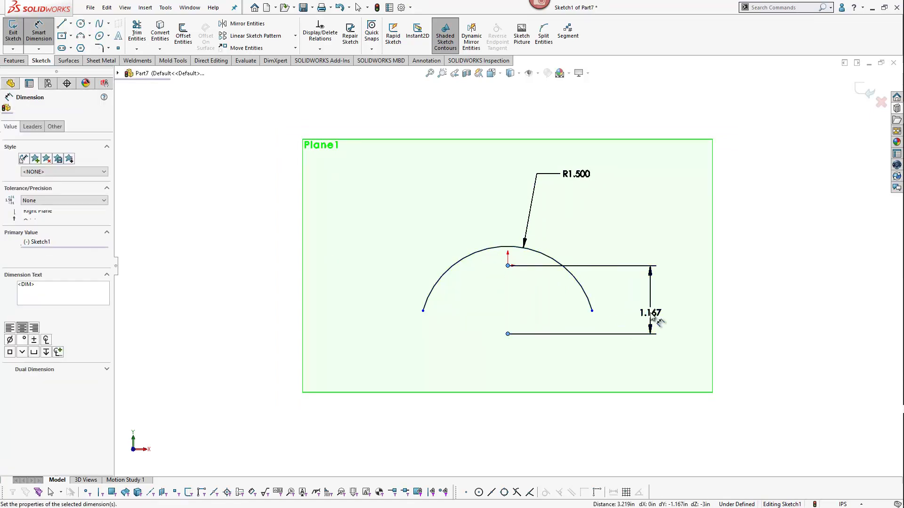
type(".625")
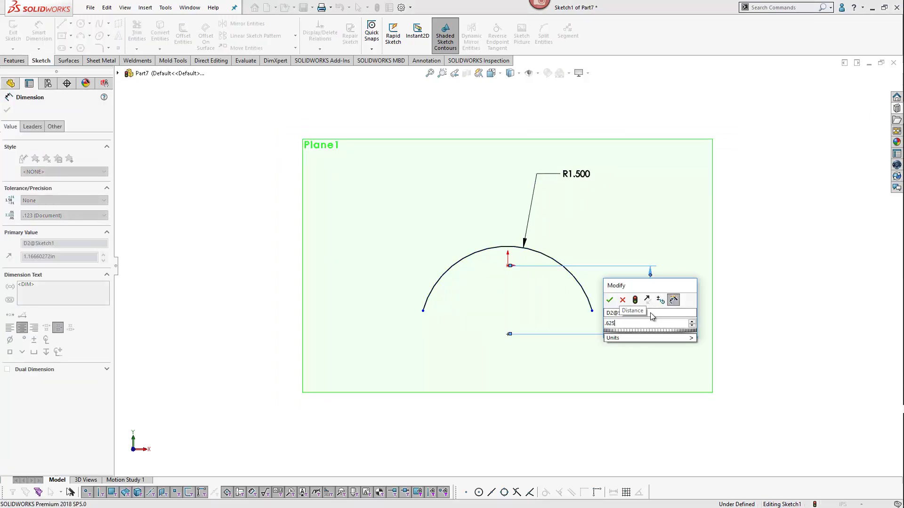
key("Return")
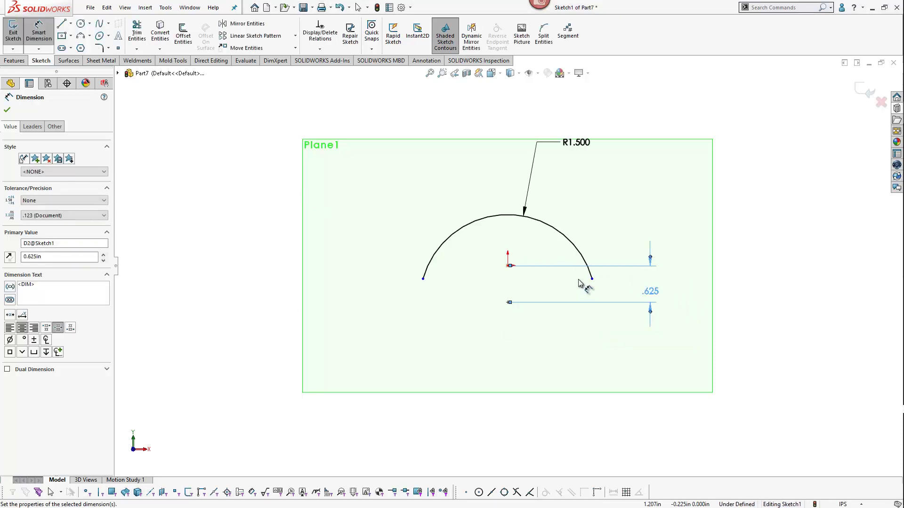
key("Escape")
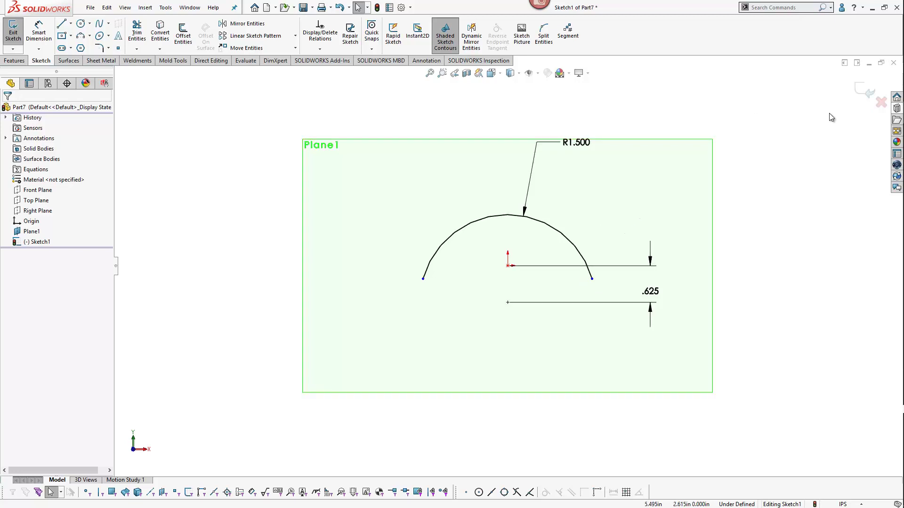
left_click(859, 89)
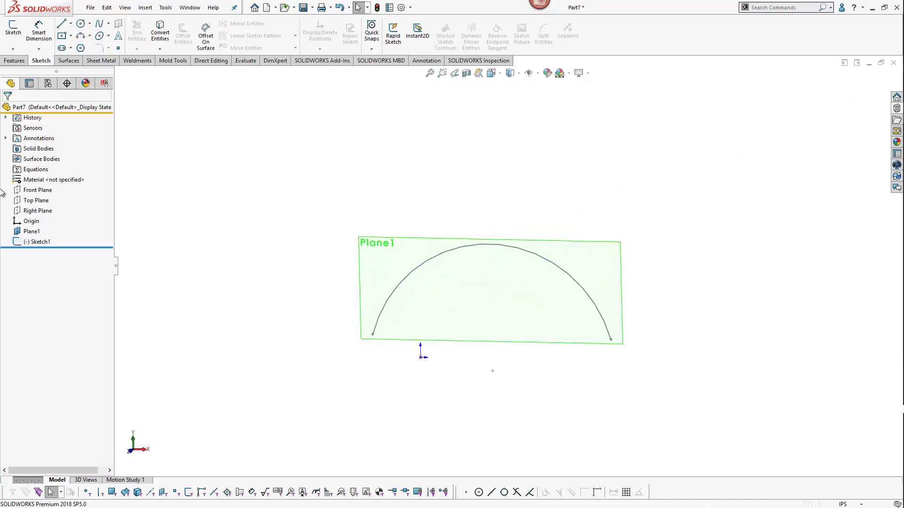
left_click(36, 200)
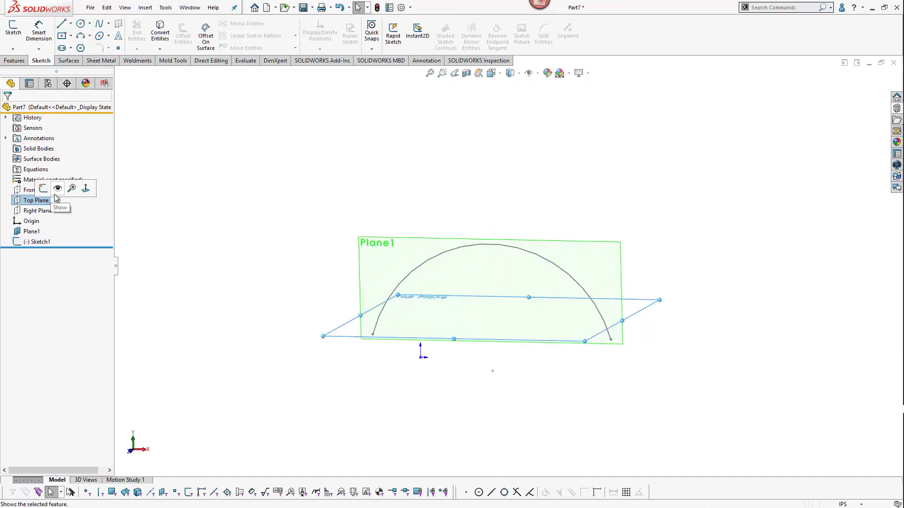
left_click(231, 224)
left_click(57, 201)
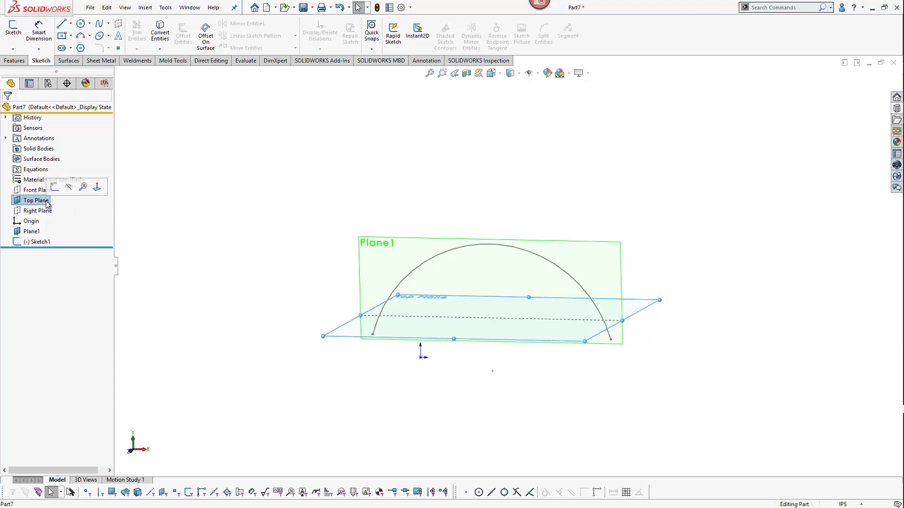
key("Escape")
Show the Front Plane and start a new sketch on it, viewed from the front
left_click(50, 191)
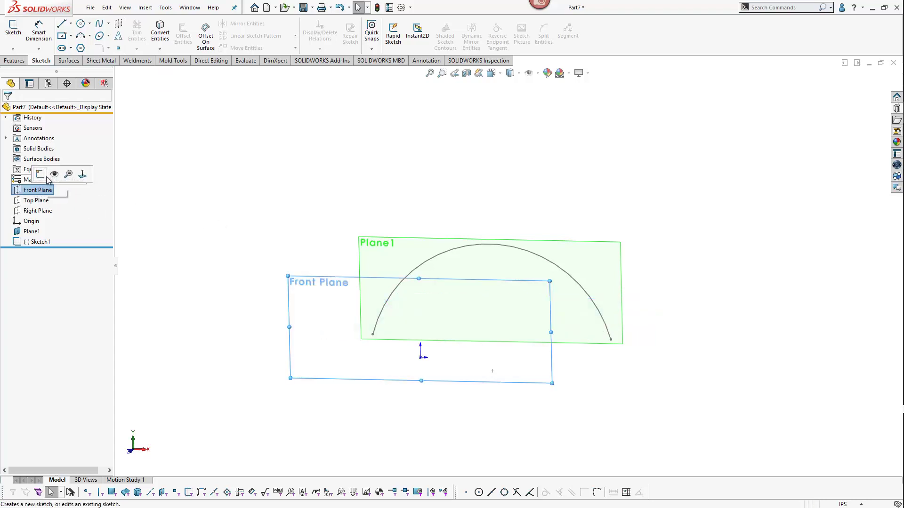
middle_click_drag(304, 255, 308, 258)
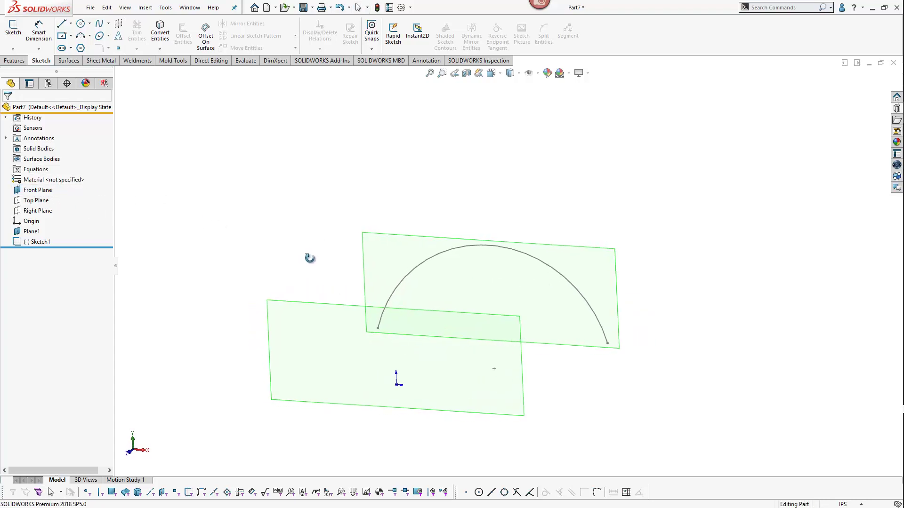
left_click(313, 325)
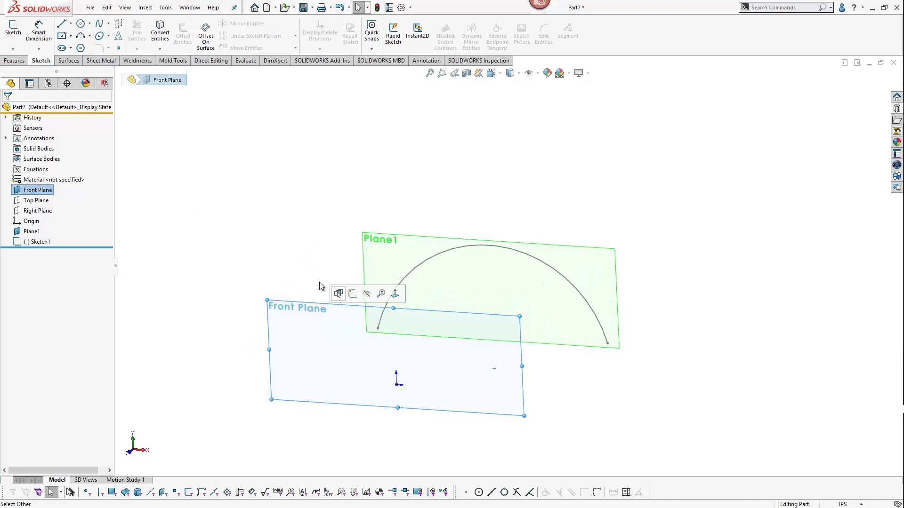
left_click(241, 226)
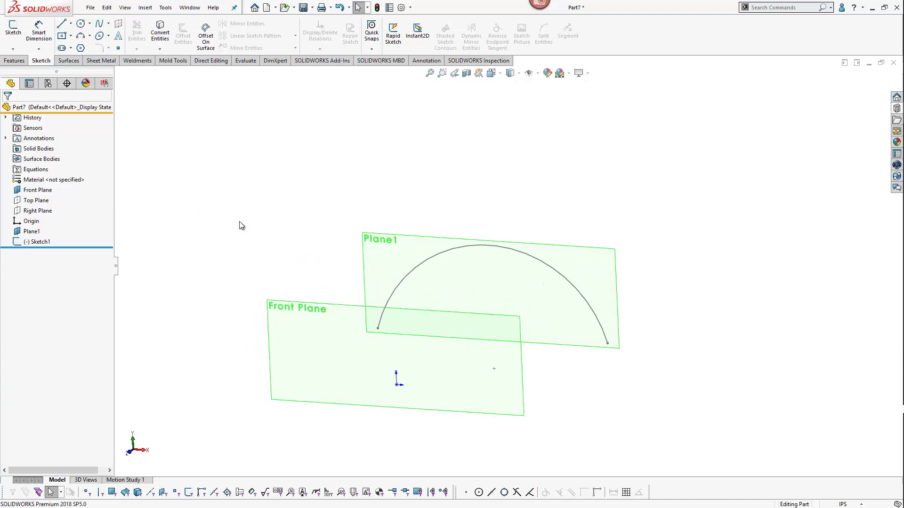
left_click(13, 32)
left_click(305, 344)
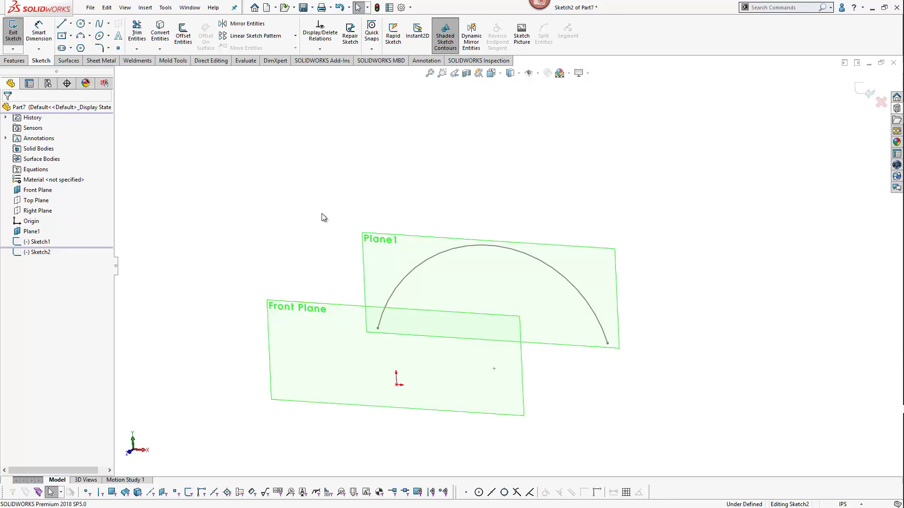
key("ctrl+1")
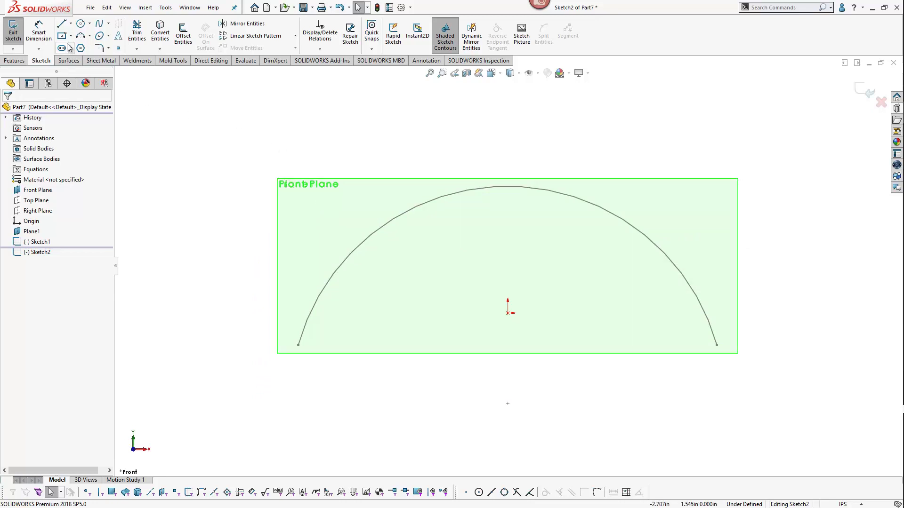
Sketch a three-point arc of about .456 in radius inside the larger arc and move its centre point below the origin
left_click(80, 37)
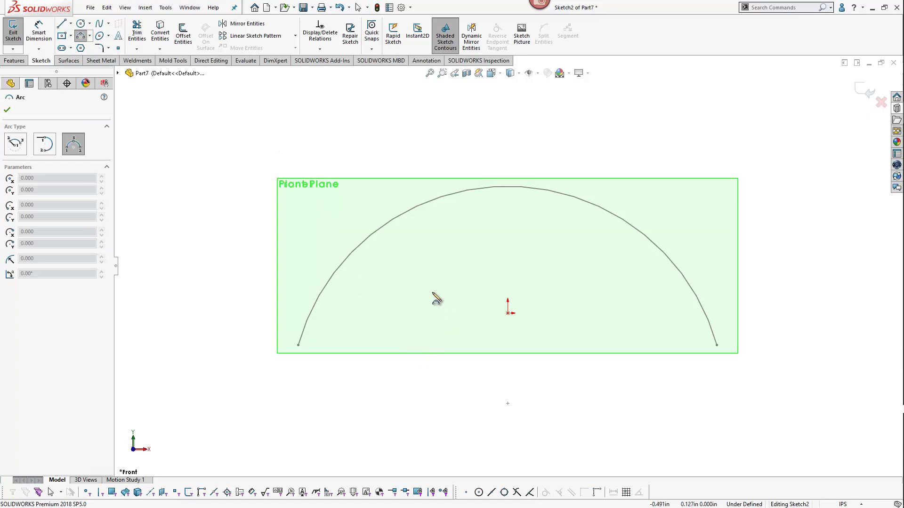
left_click(10, 112)
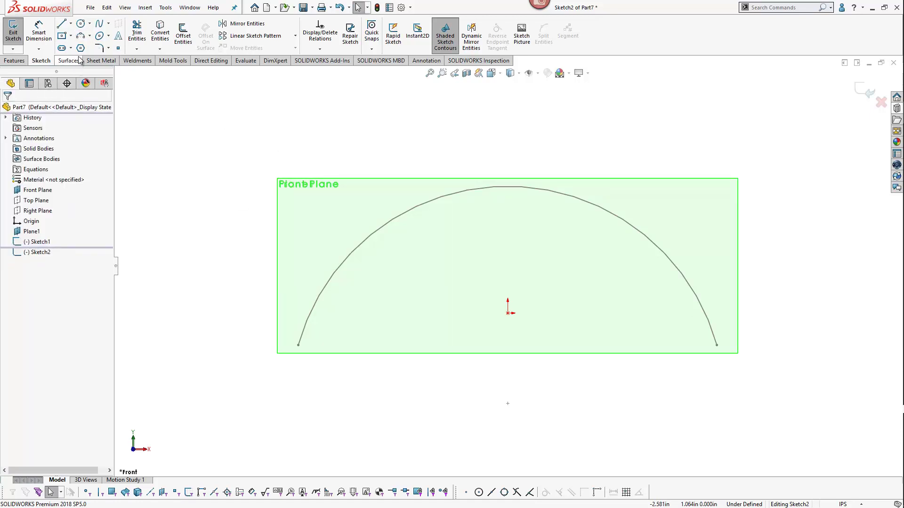
left_click(89, 37)
left_click(103, 70)
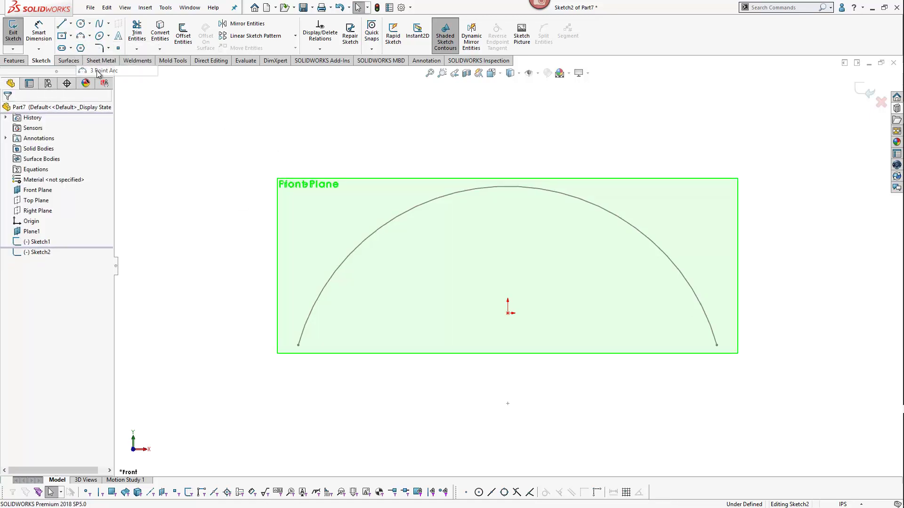
left_click(438, 285)
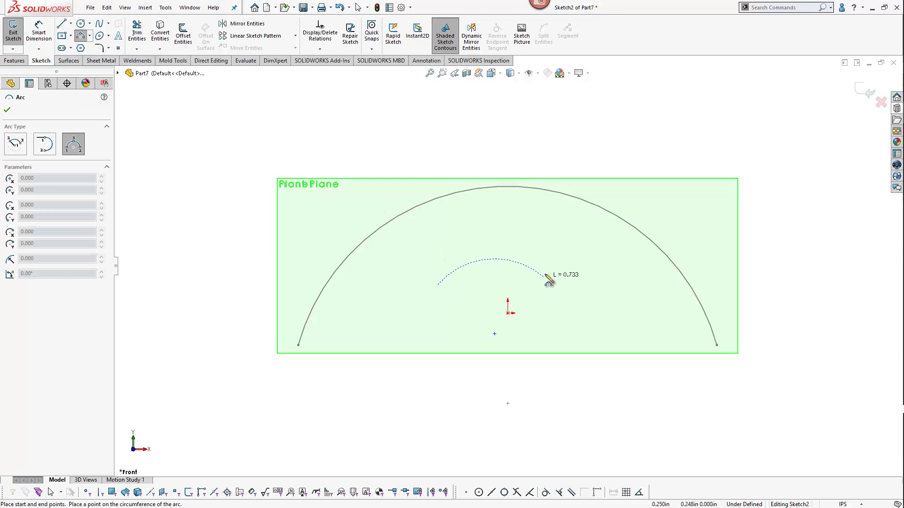
left_click(547, 246)
left_click(492, 231)
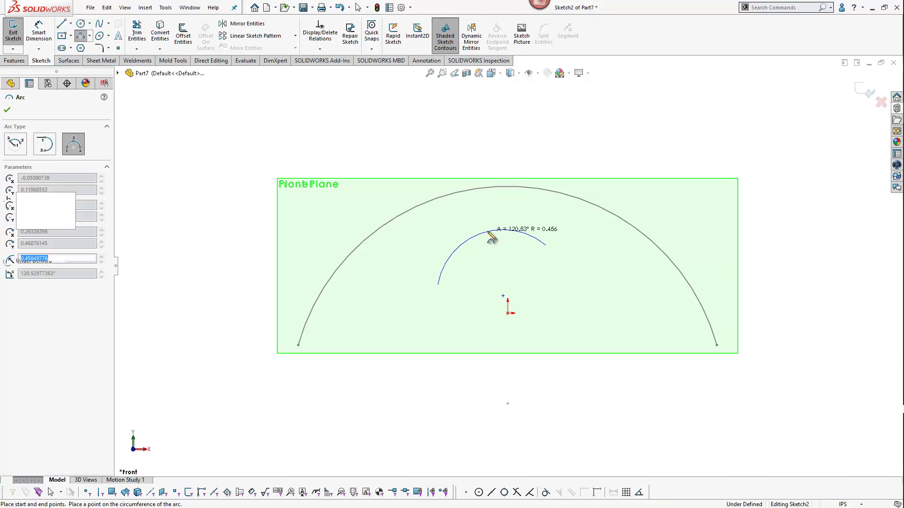
key("Escape")
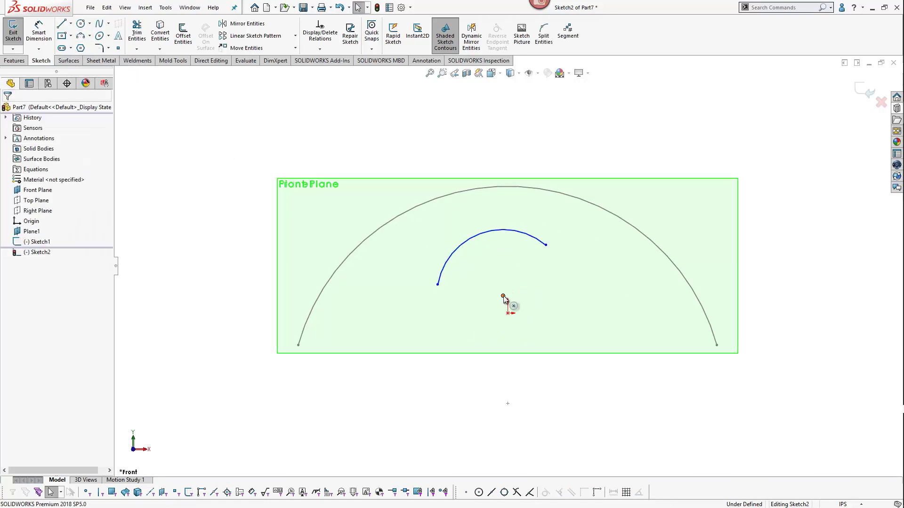
left_click_drag(502, 296, 501, 370)
left_click(504, 378)
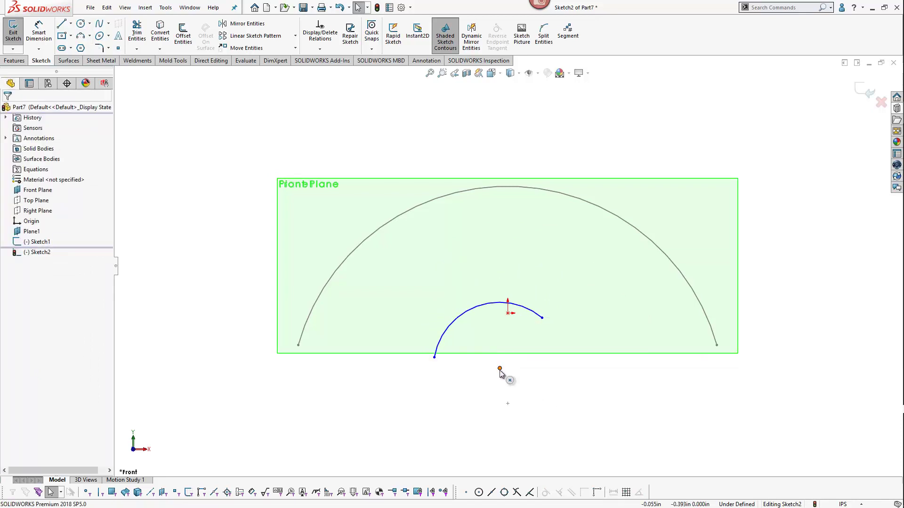
Add a vertical relation between the smaller arc's centre point and the origin
left_click(500, 370)
left_click(509, 315, "ctrl")
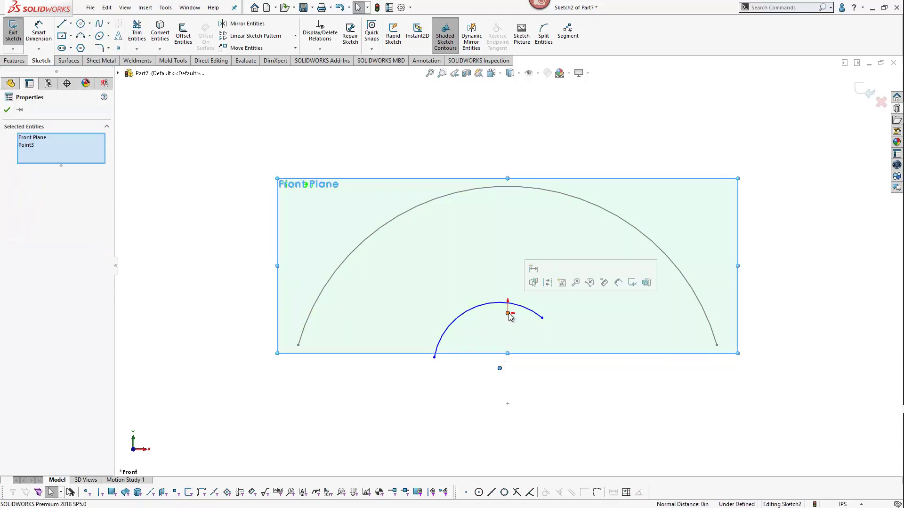
left_click(554, 381)
left_click(500, 370)
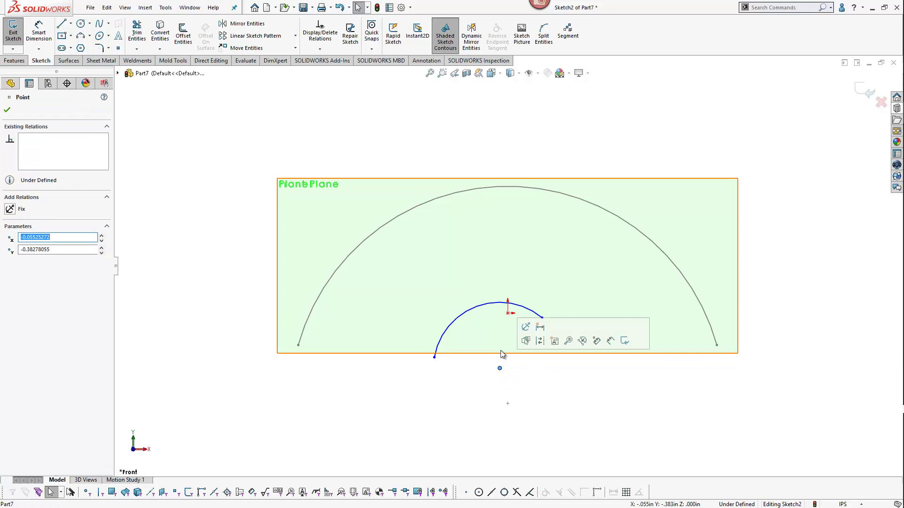
left_click(508, 315, "ctrl")
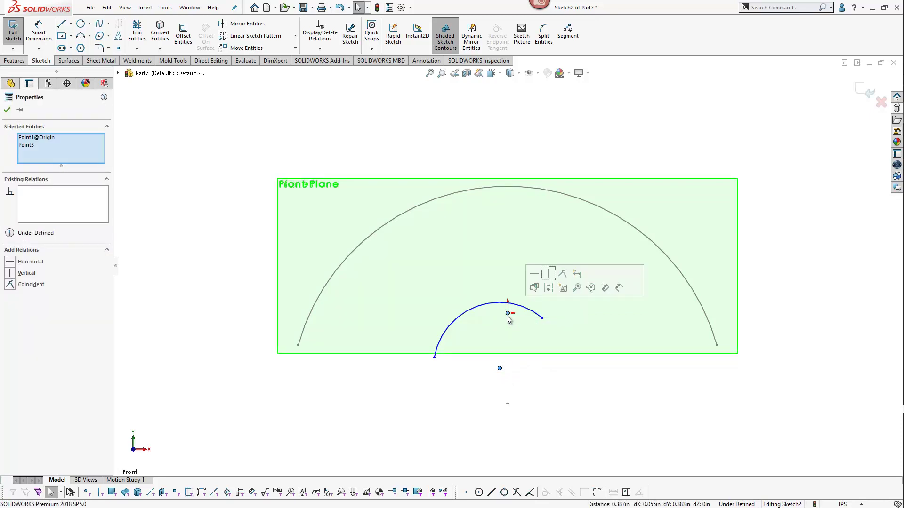
left_click(548, 276)
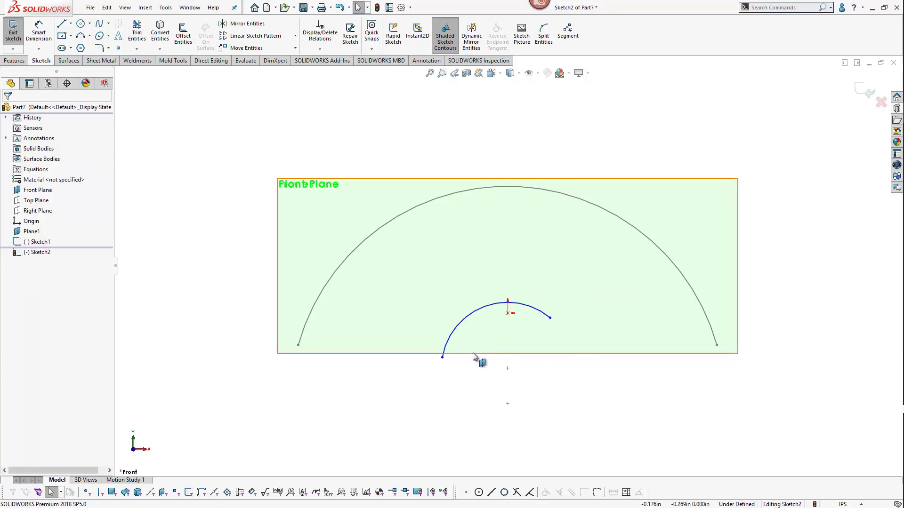
Add a horizontal relation between the two endpoints of the smaller arc
left_click(443, 358)
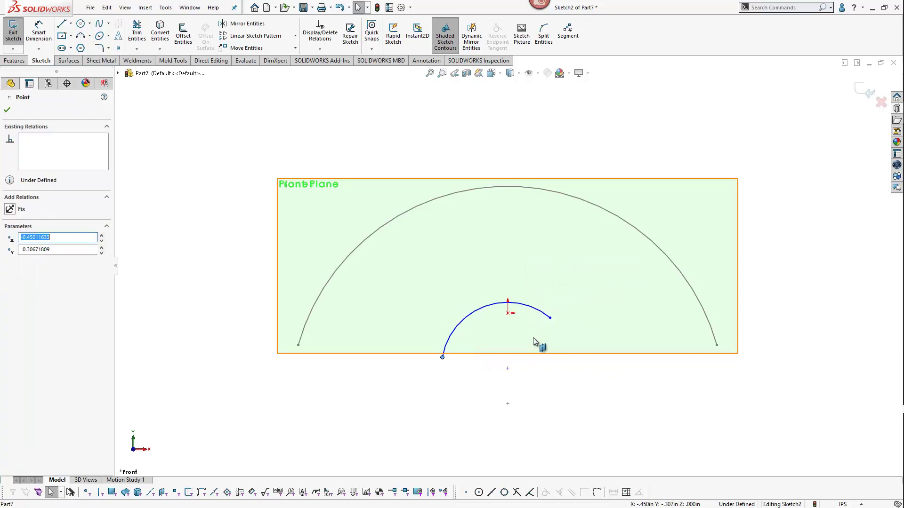
left_click(550, 319, "ctrl")
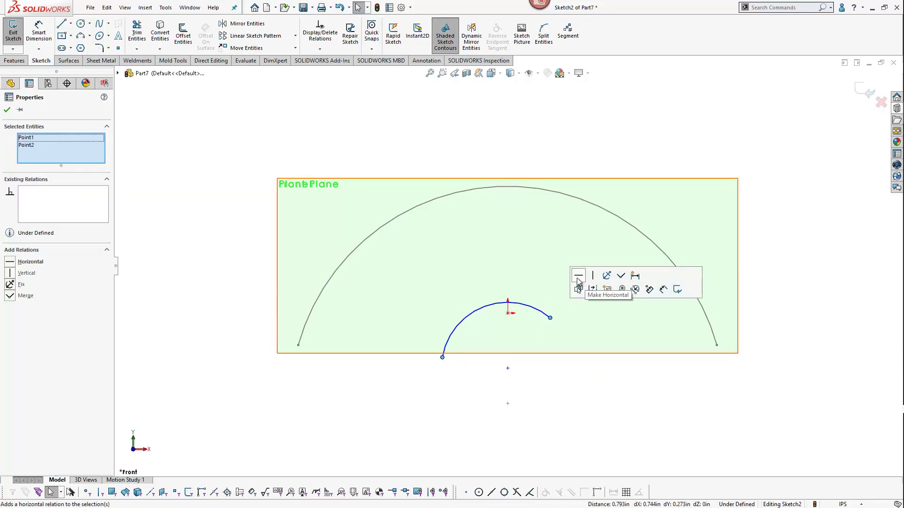
left_click(578, 277)
left_click(578, 381)
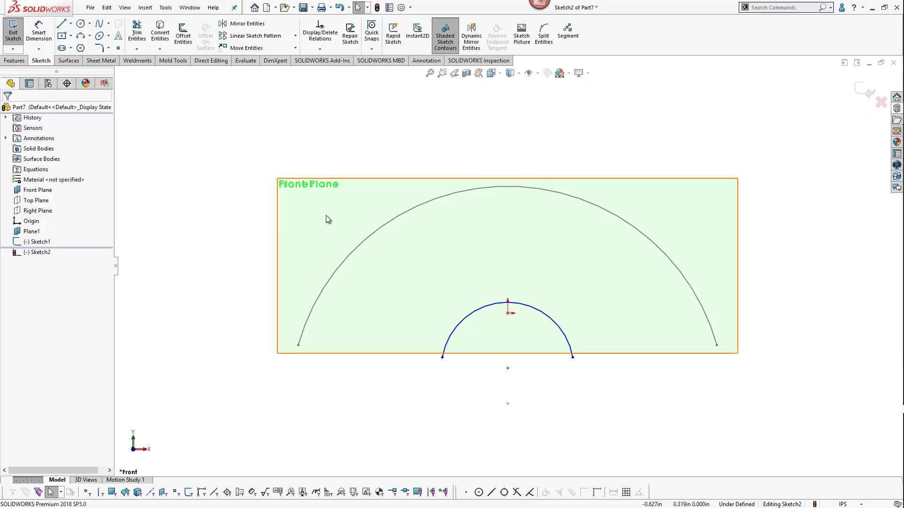
Dimension the vertical distance from the origin to the smaller arc's centre as .25 in
left_click(43, 36)
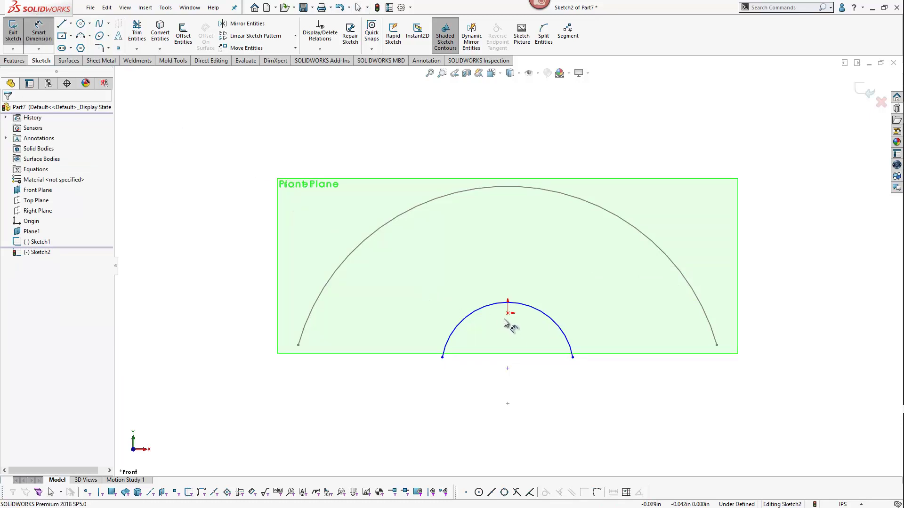
left_click(507, 369)
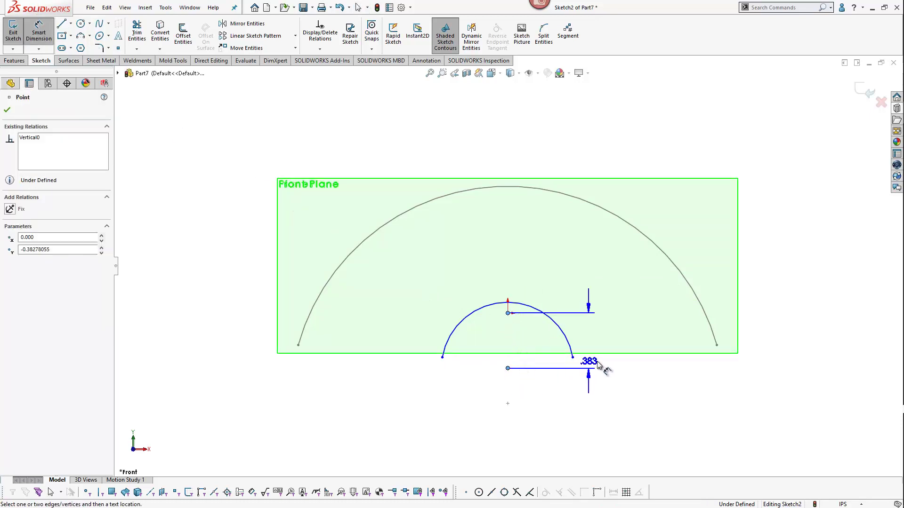
left_click(628, 348)
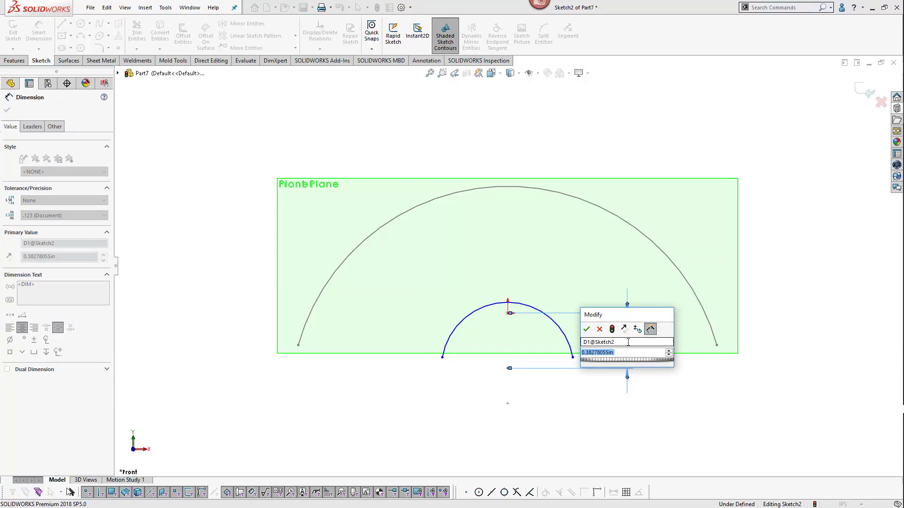
type(".25")
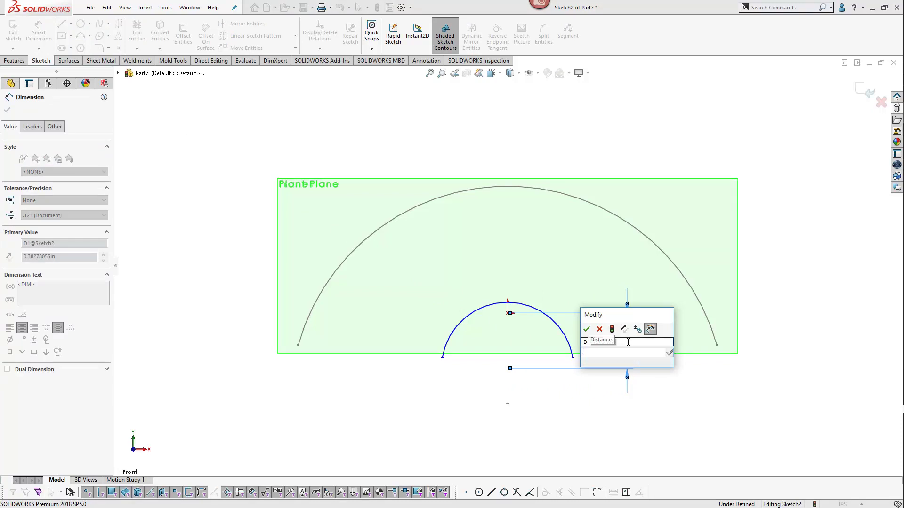
key("Return")
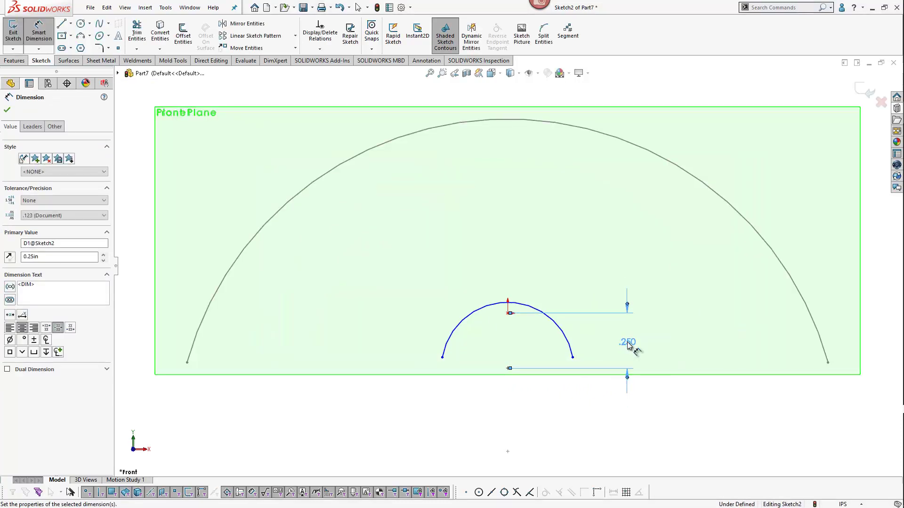
Dimension the smaller arc's radius as .75 in and finish the sketch
left_click(490, 305)
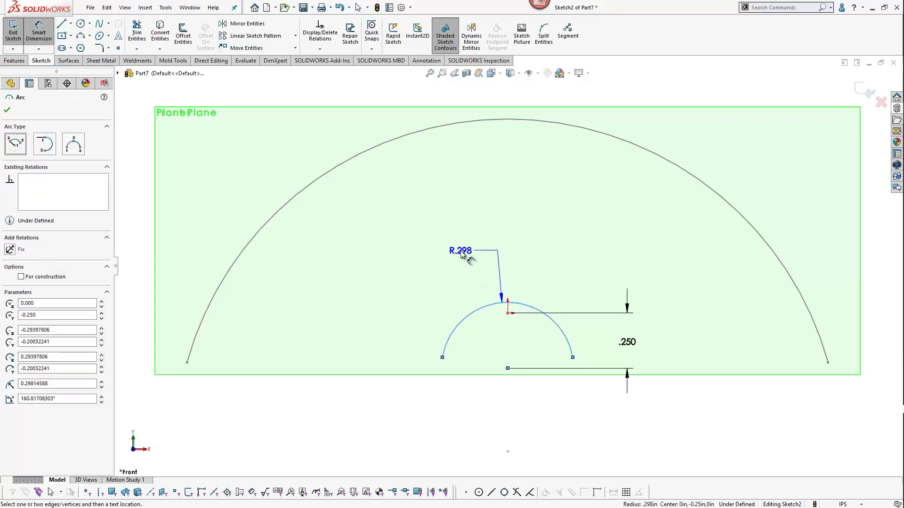
left_click(460, 250)
type(".")
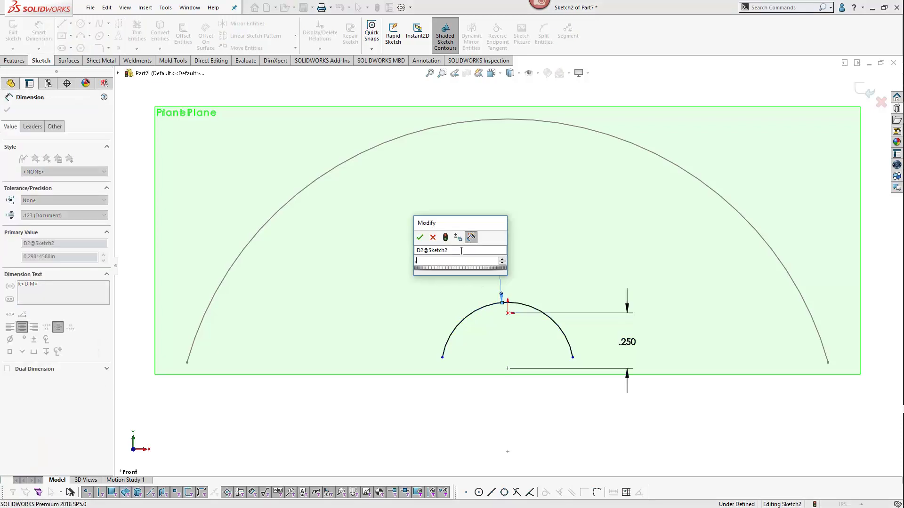
type("75")
key("Return")
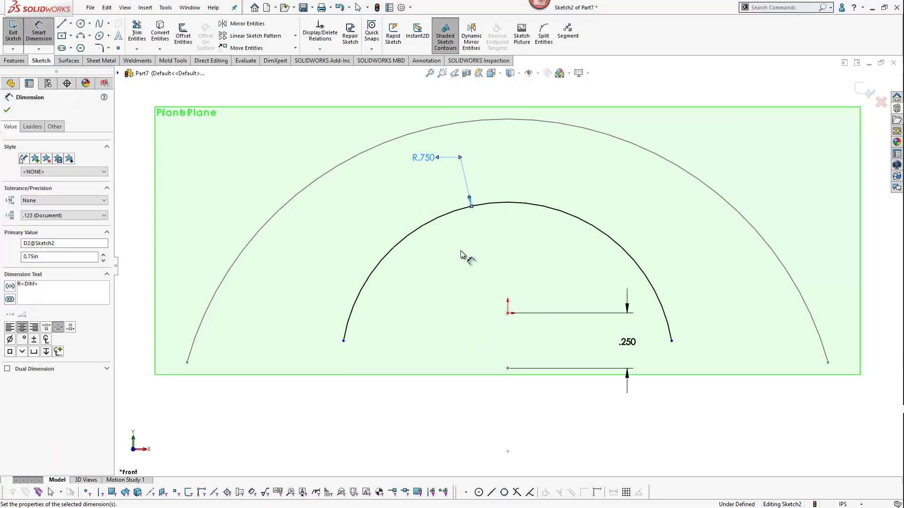
key("f")
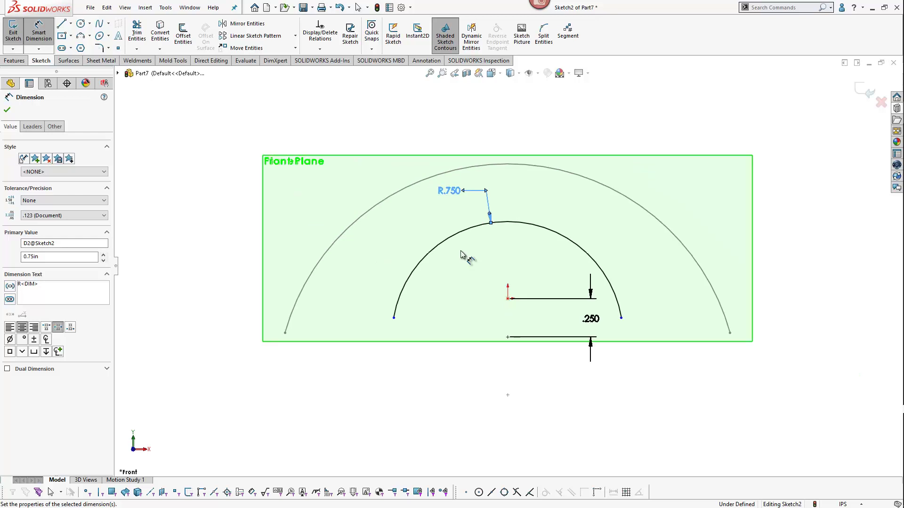
left_click(865, 93)
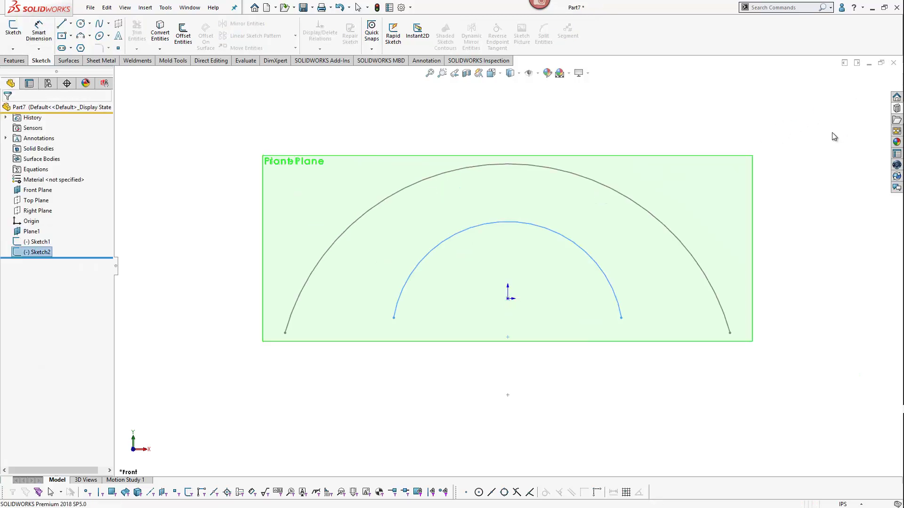
Hide the Front Plane, leaving both arc sketches and the offset plane shown
middle_click_drag(791, 186, 769, 212)
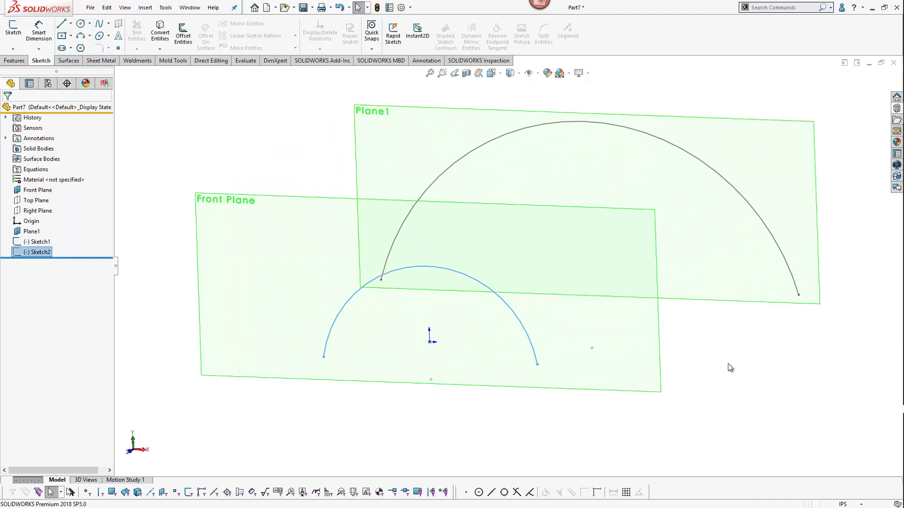
key("f")
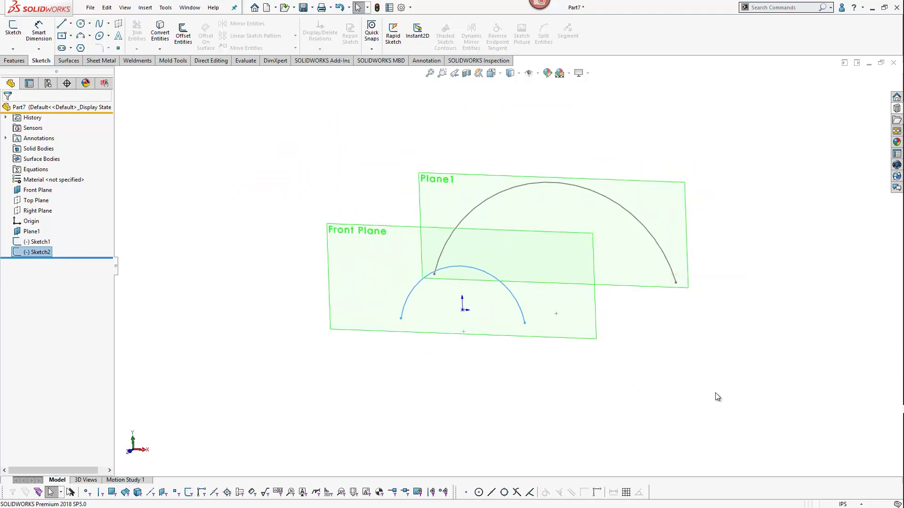
right_click(364, 244)
left_click(448, 188)
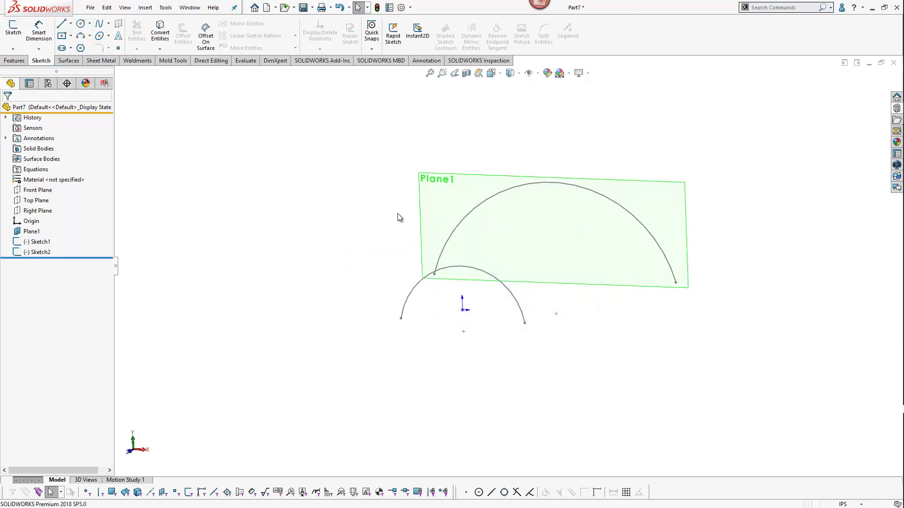
Hide the offset plane and show the Right Plane
left_click(447, 188)
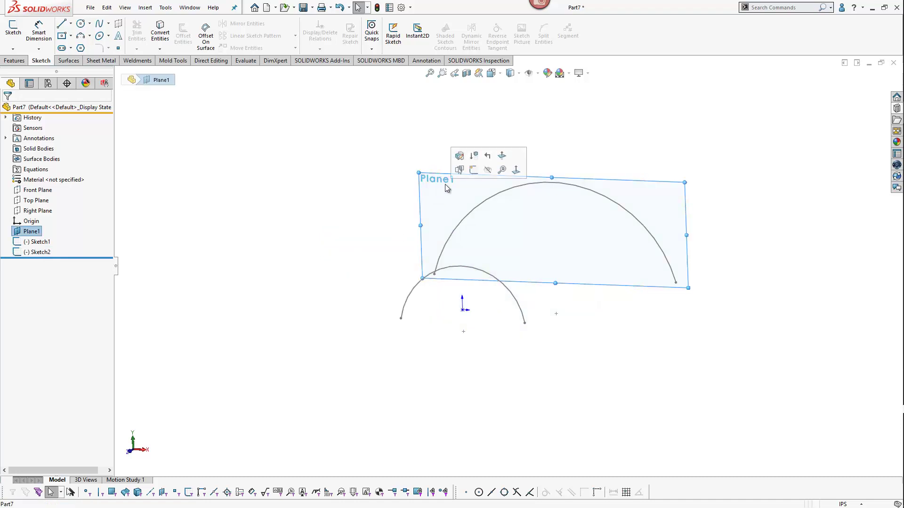
left_click(488, 170)
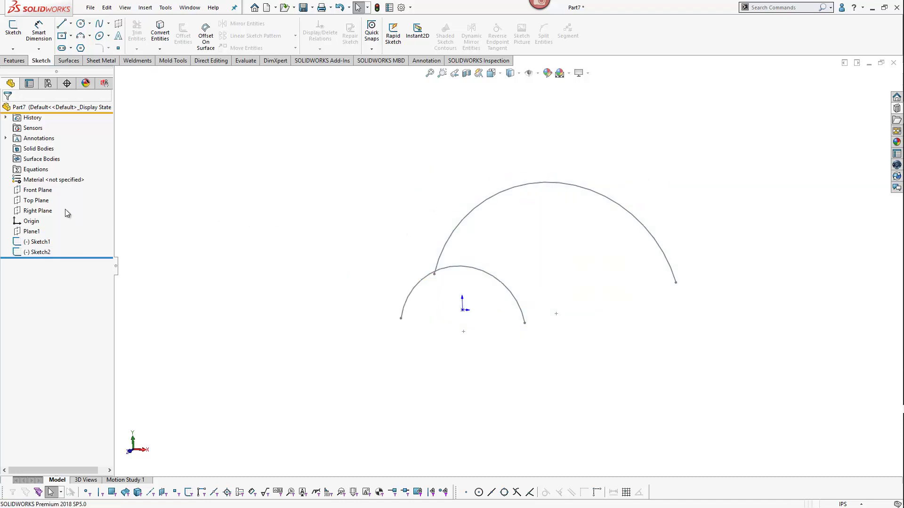
left_click(37, 211)
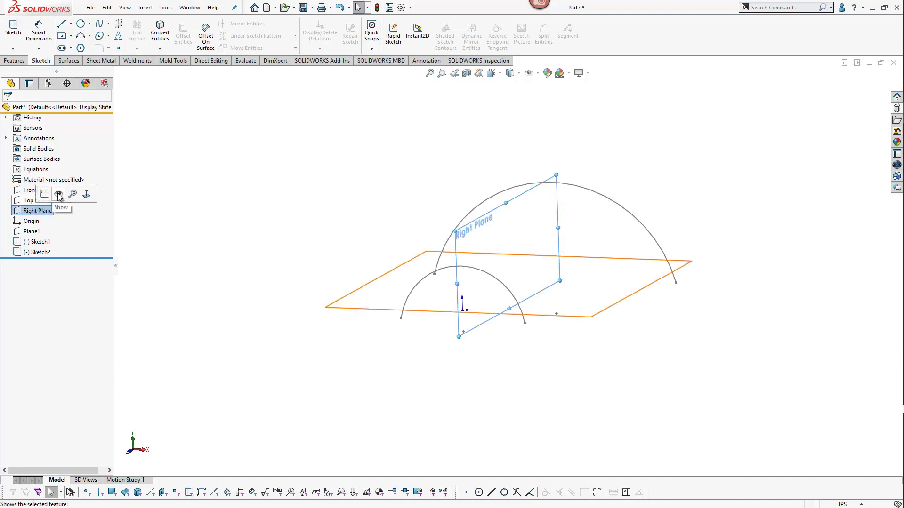
middle_click_drag(285, 229, 284, 230)
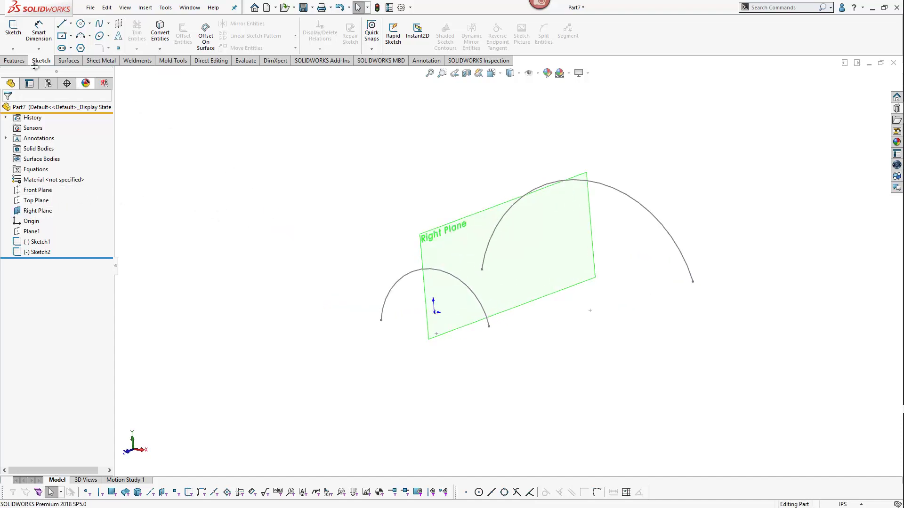
Sketch a downward-bowing three-point arc of about 1.21 in radius on the Right Plane, between the two arc profiles
left_click(12, 34)
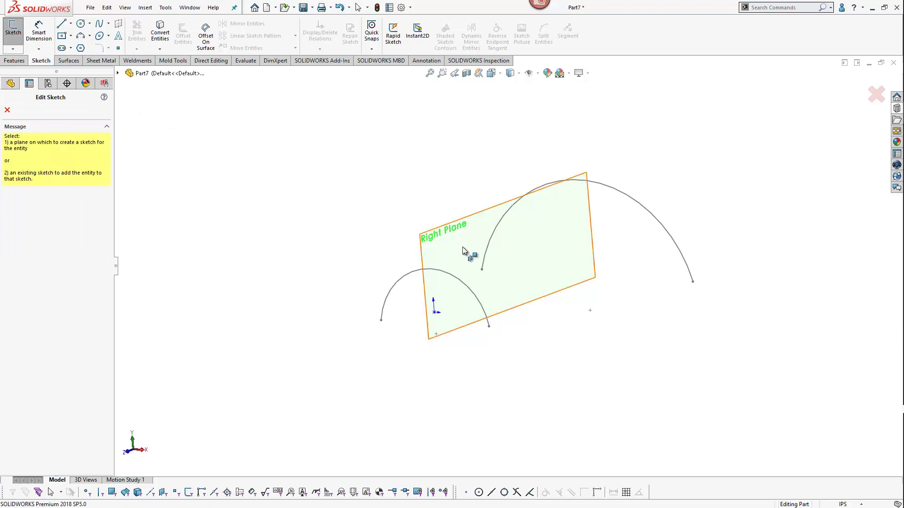
left_click(463, 248)
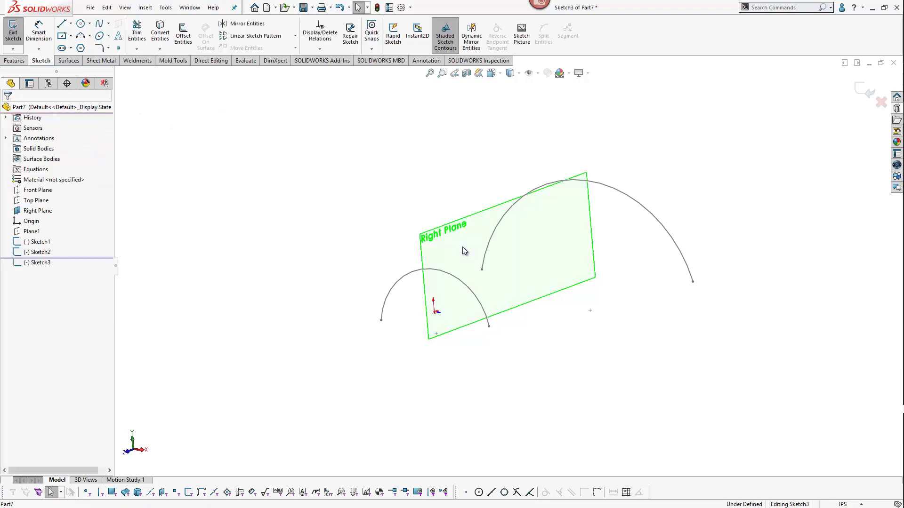
key("ctrl+8")
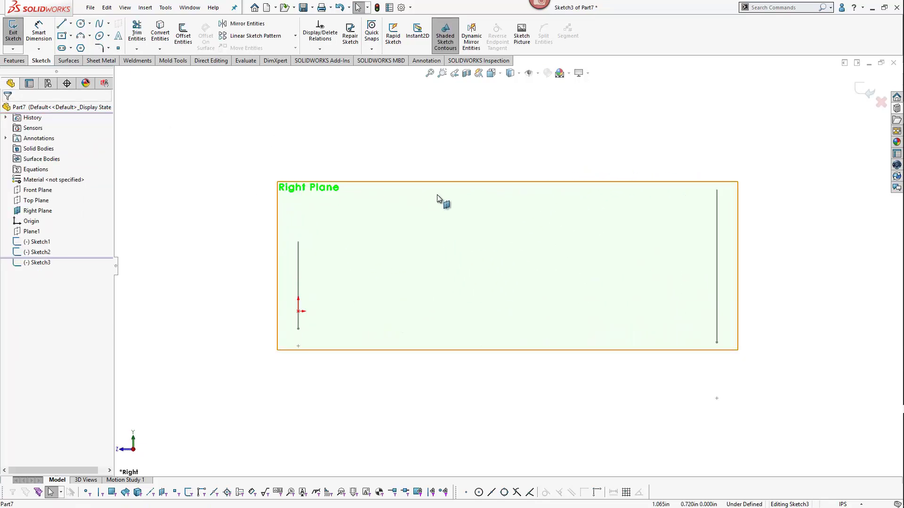
left_click(78, 36)
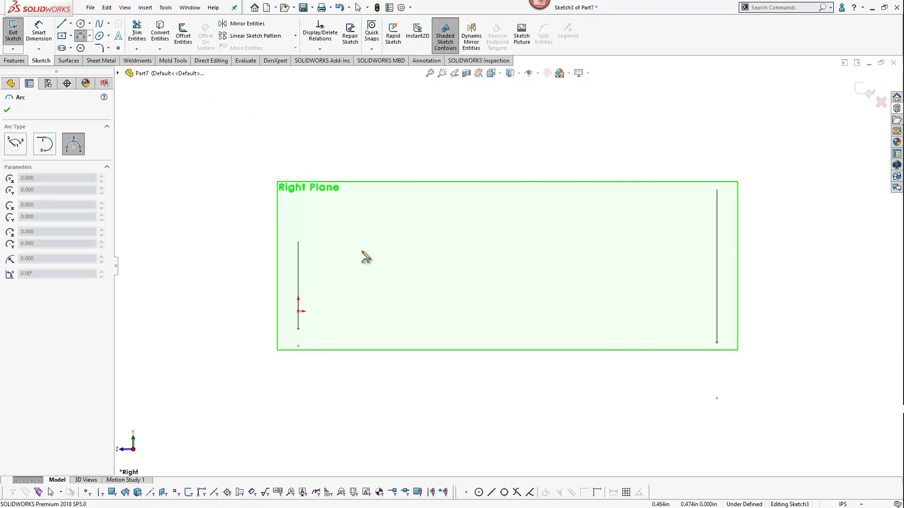
left_click(334, 256)
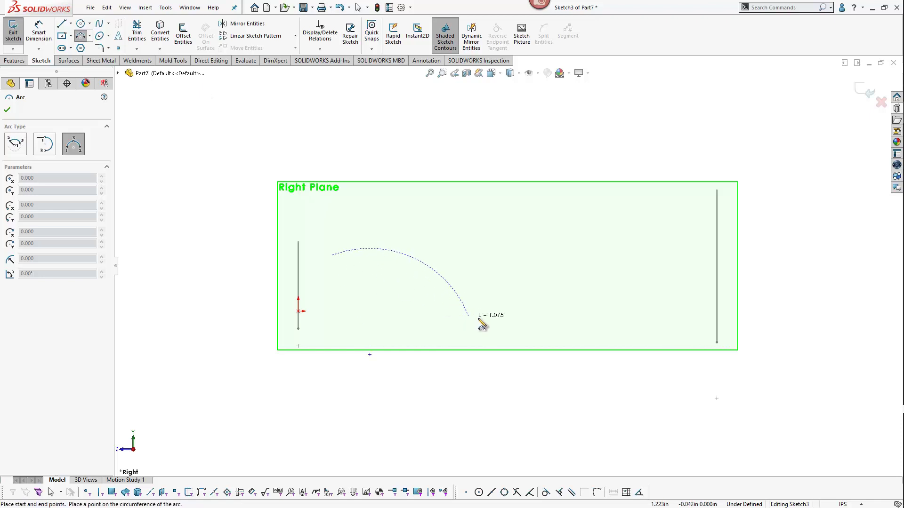
left_click(658, 260)
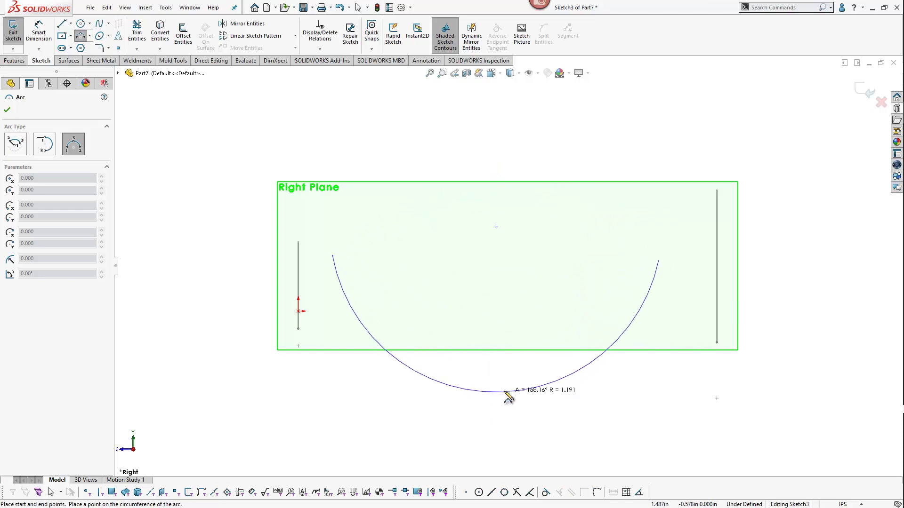
left_click(502, 382)
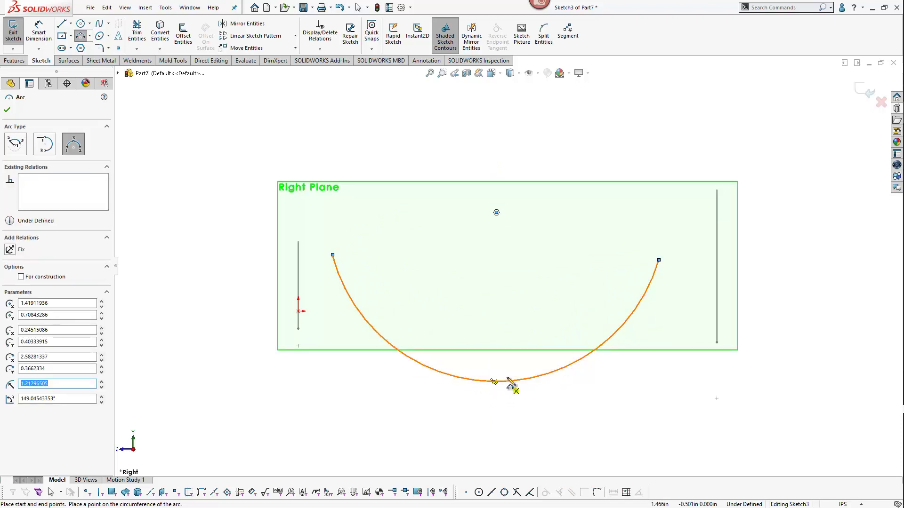
key("Escape")
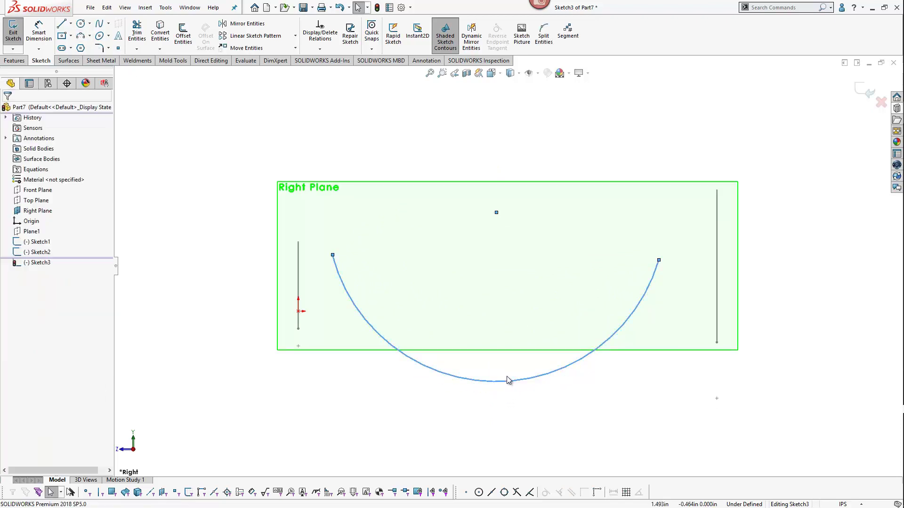
Dimension the new arc's radius as 4 in
left_click(38, 33)
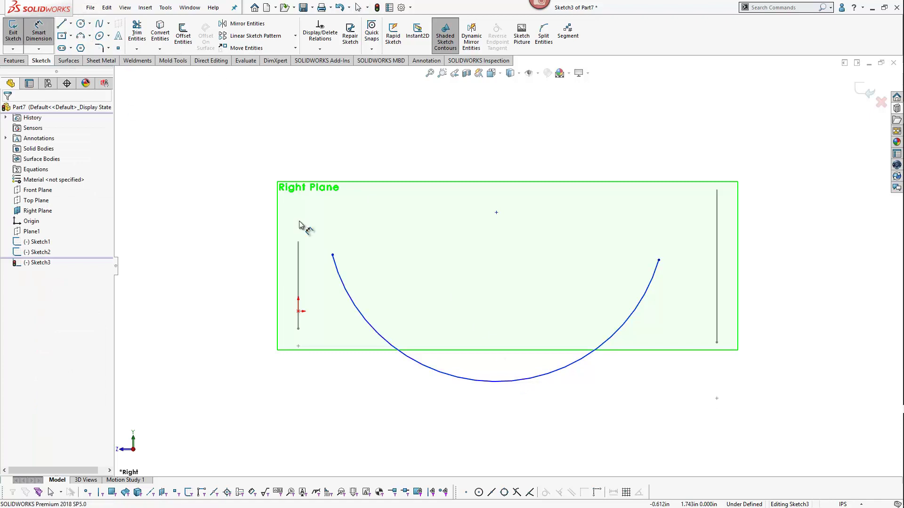
left_click(582, 363)
left_click(658, 408)
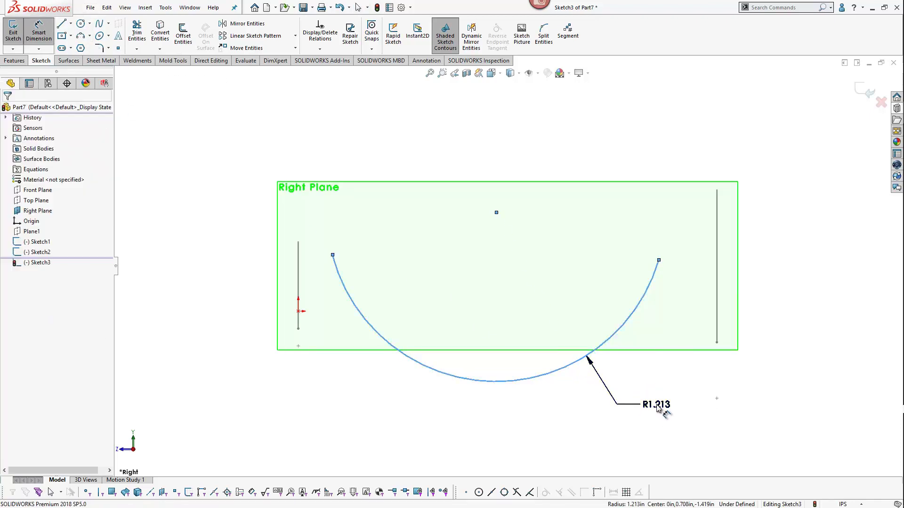
type("4")
key("Return")
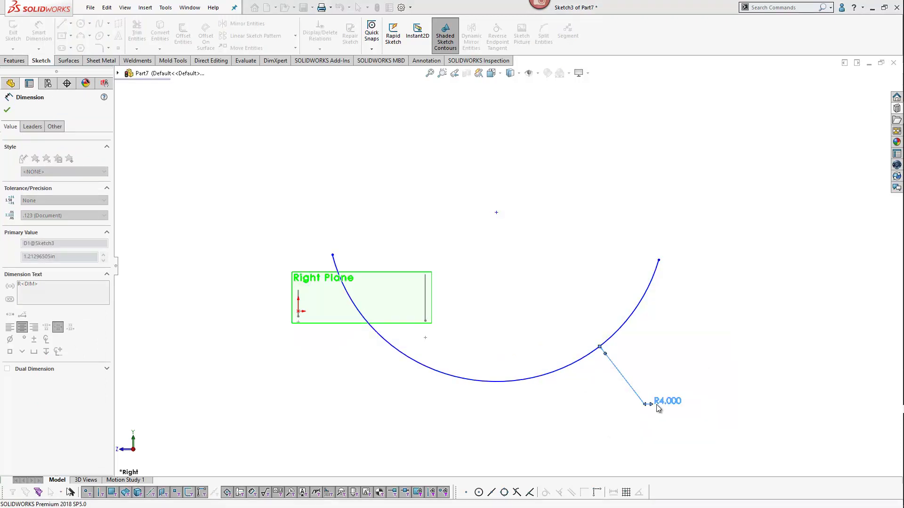
key("Escape")
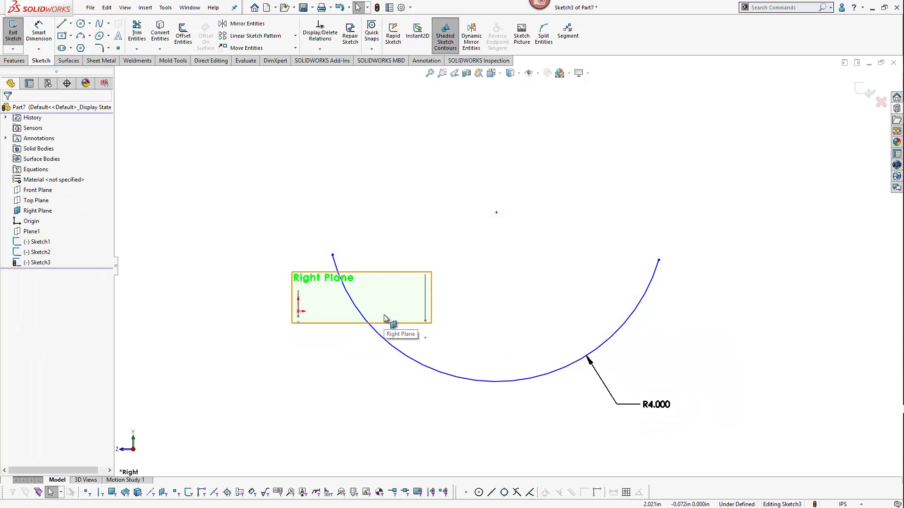
Add a pierce relation between the new arc's endpoint nearest the origin and the smaller arc profile
scroll(330, 282, "down", 3)
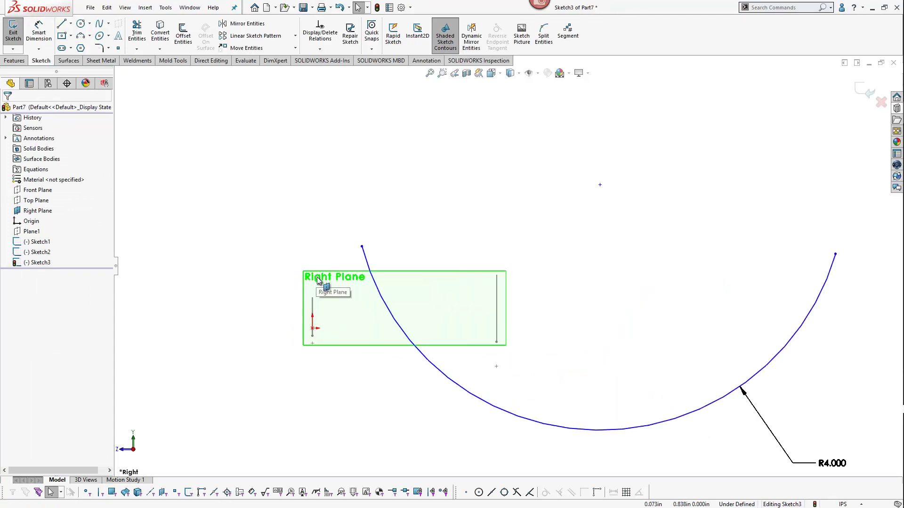
scroll(318, 280, "down", 2)
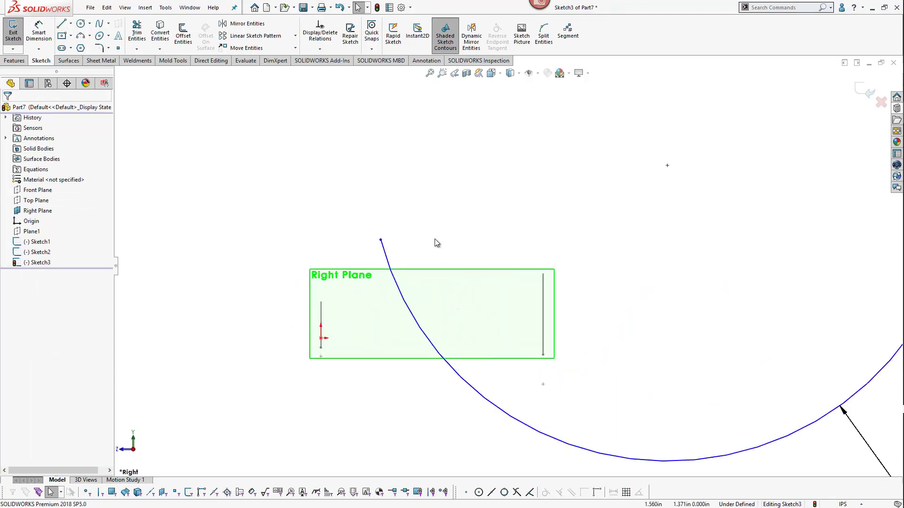
left_click(382, 241)
mouse_move(357, 252)
middle_mouse_down()
mouse_move(372, 276)
mouse_move(358, 301)
middle_mouse_up()
left_click(338, 321, "ctrl")
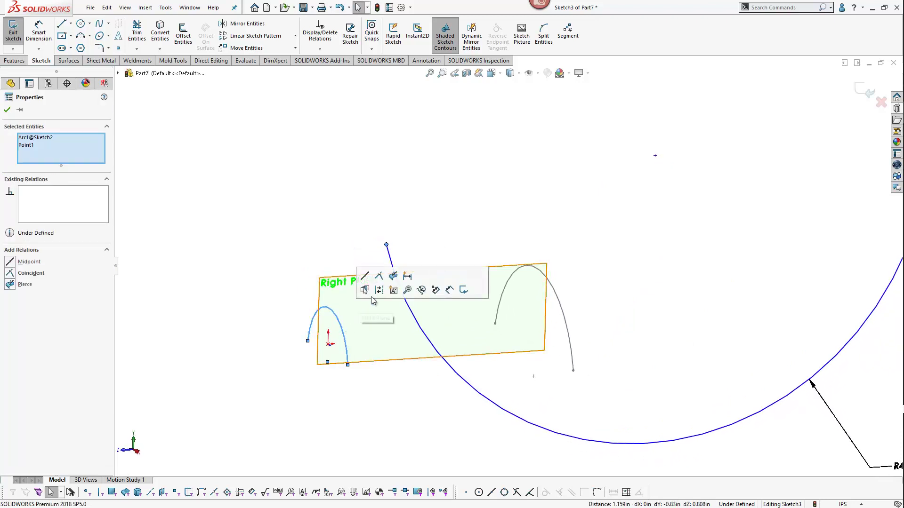
left_click(394, 277)
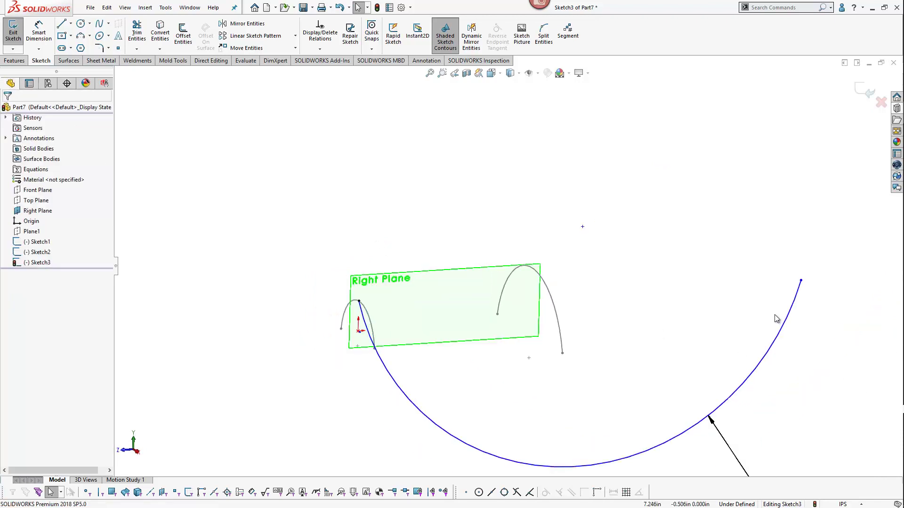
Add a pierce relation between the new arc's far endpoint and the larger arc profile
left_click(800, 281)
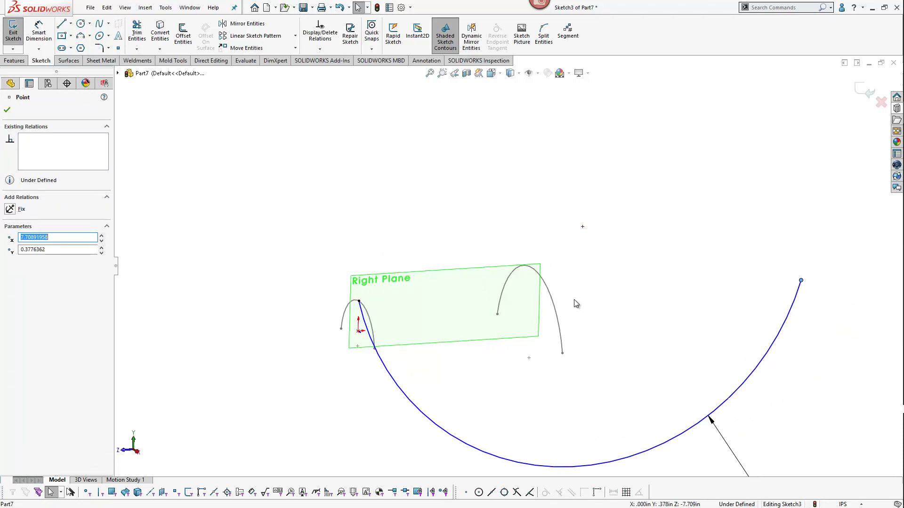
left_click(551, 297, "ctrl")
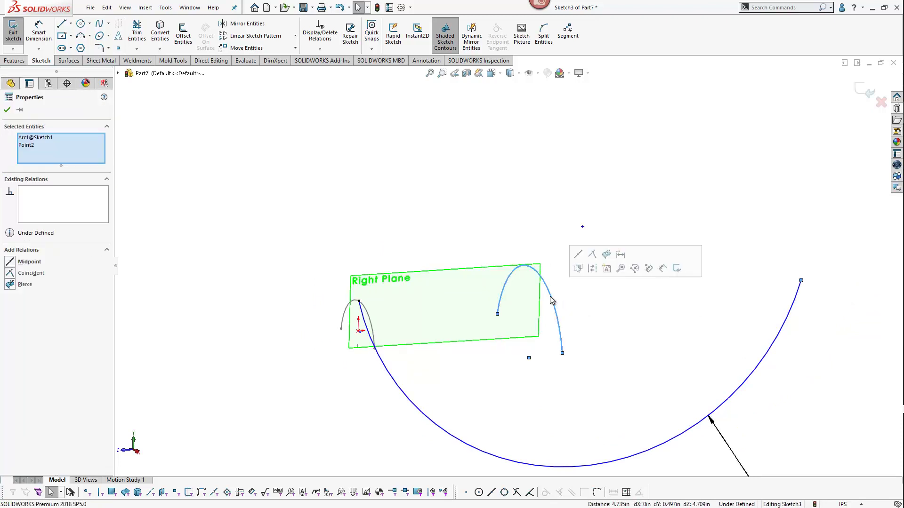
left_click(606, 256)
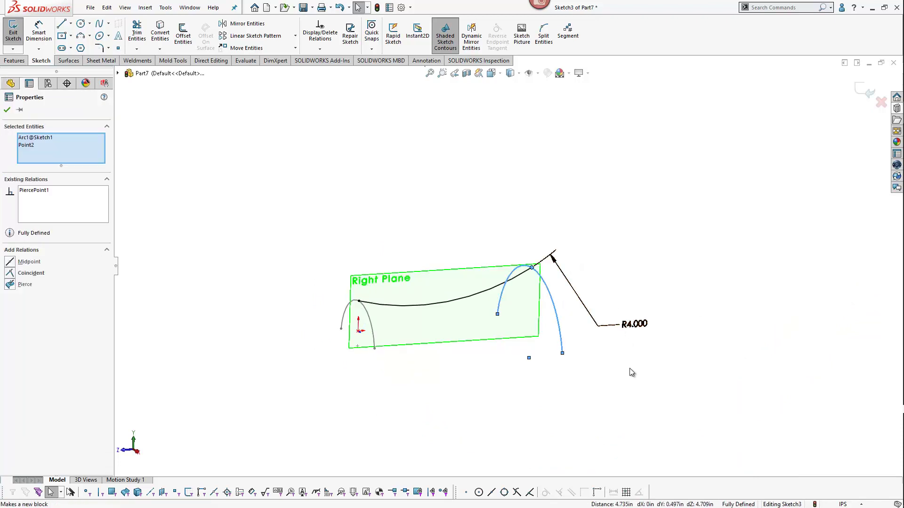
Finish the connecting arc sketch and hide the Right Plane
left_click(623, 393)
scroll(451, 348, "down", 3)
mouse_move(451, 350)
middle_mouse_down()
mouse_move(490, 365)
mouse_move(459, 368)
middle_mouse_up()
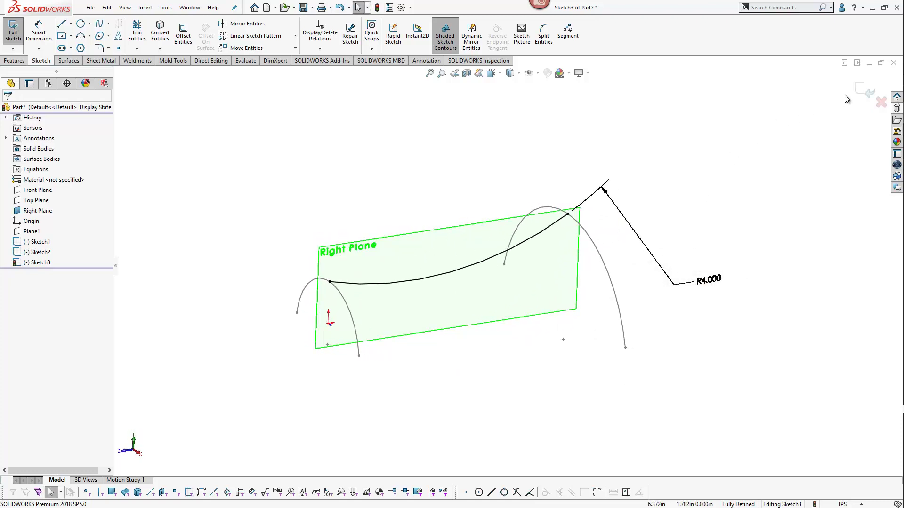
left_click(866, 92)
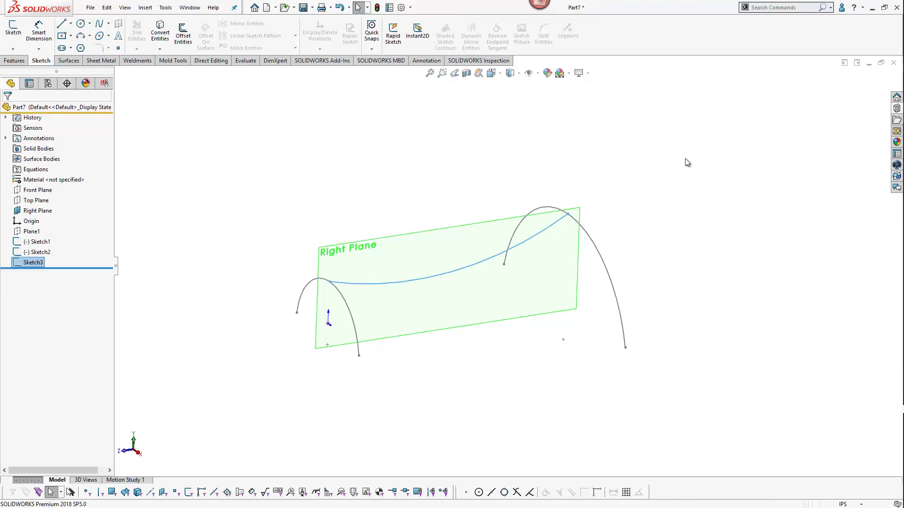
right_click(506, 228)
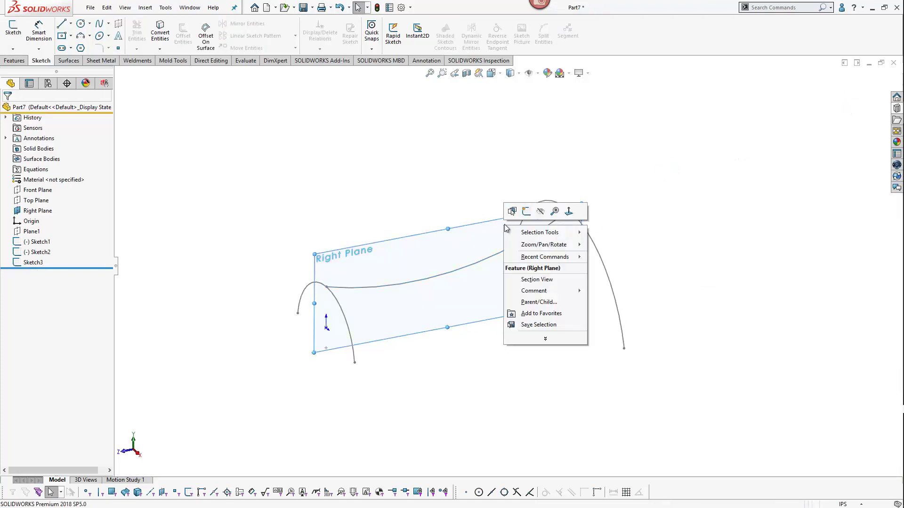
left_click(540, 211)
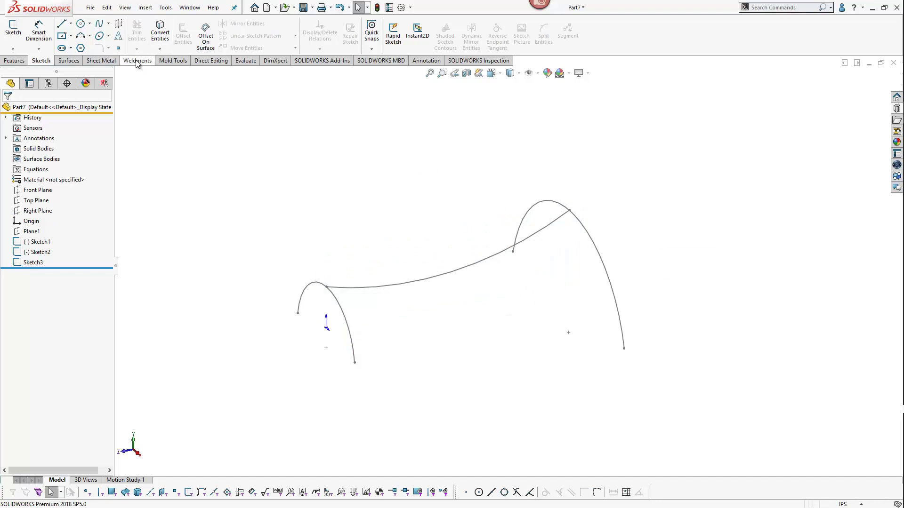
Remove the Surfaces command set from the CommandManager and restore it, twice
right_click(174, 63)
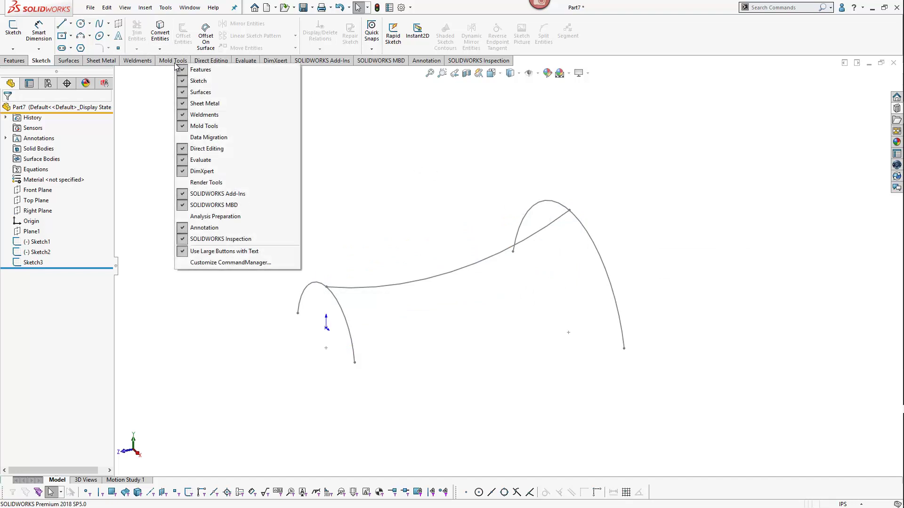
left_click(203, 92)
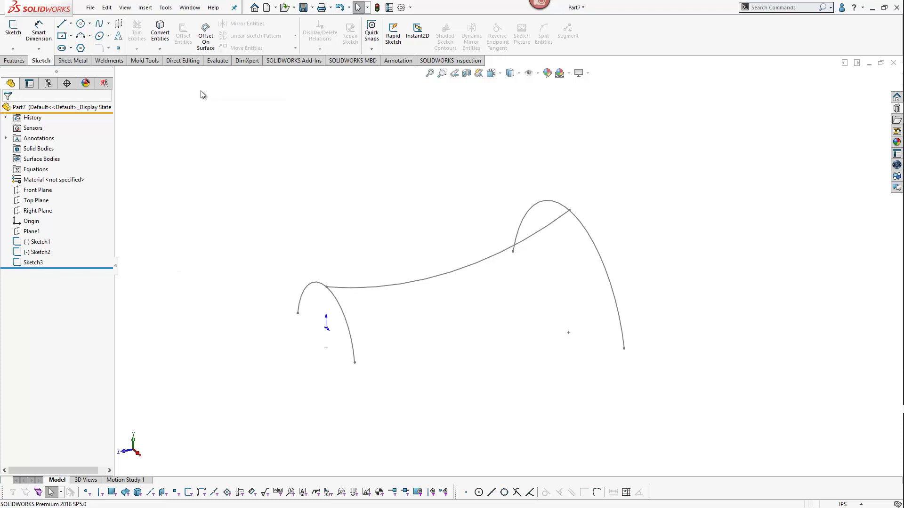
right_click(169, 64)
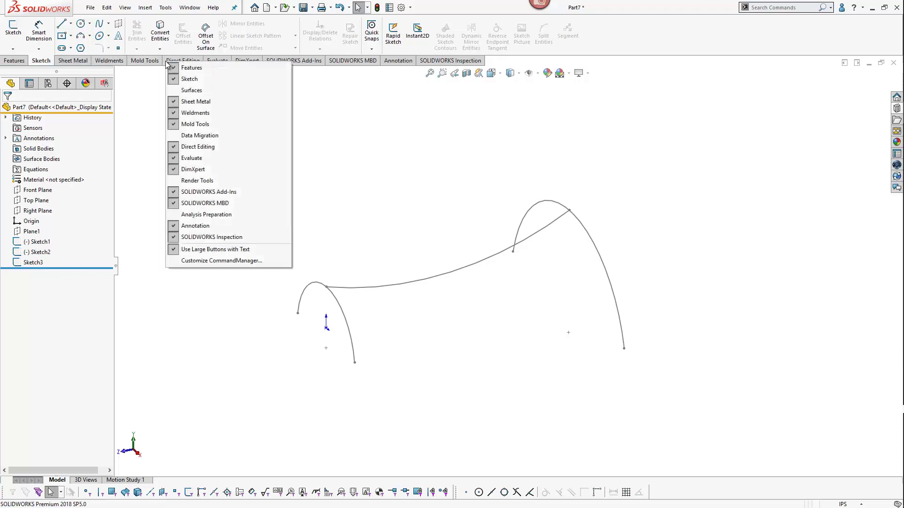
left_click(190, 91)
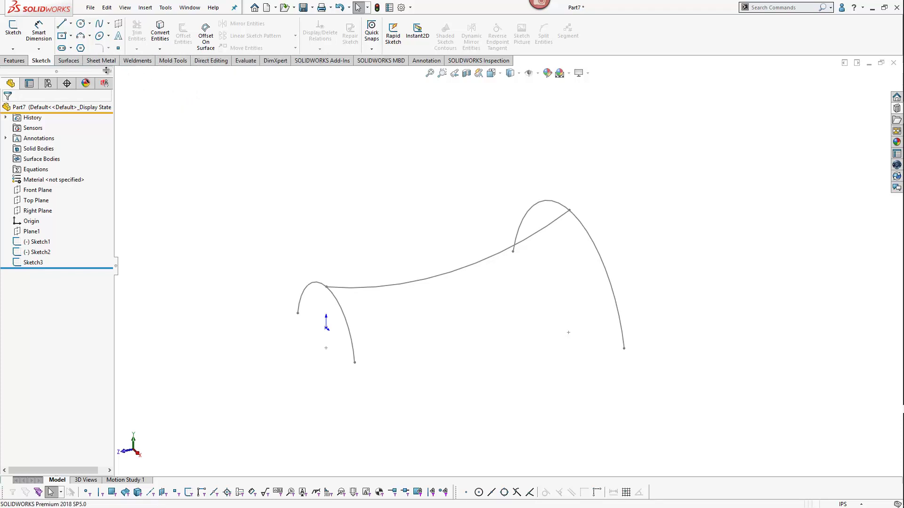
left_click(62, 63)
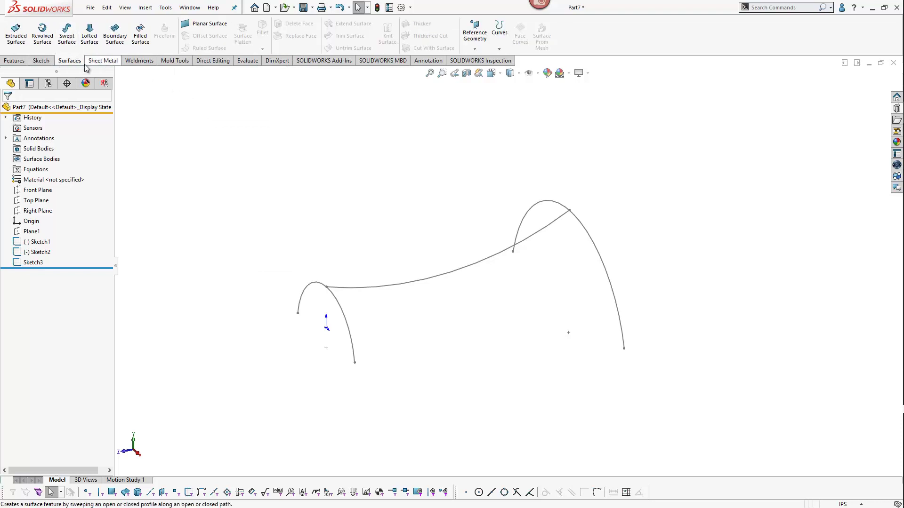
right_click(65, 62)
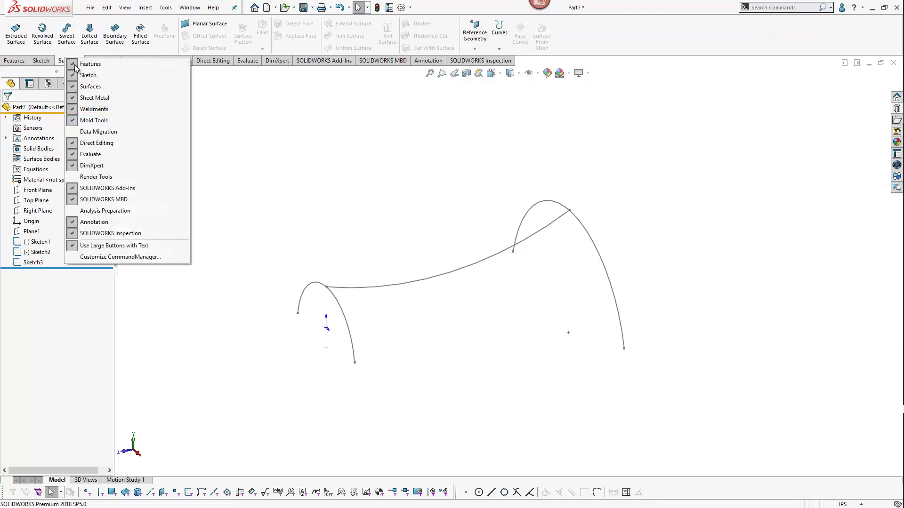
left_click(77, 86)
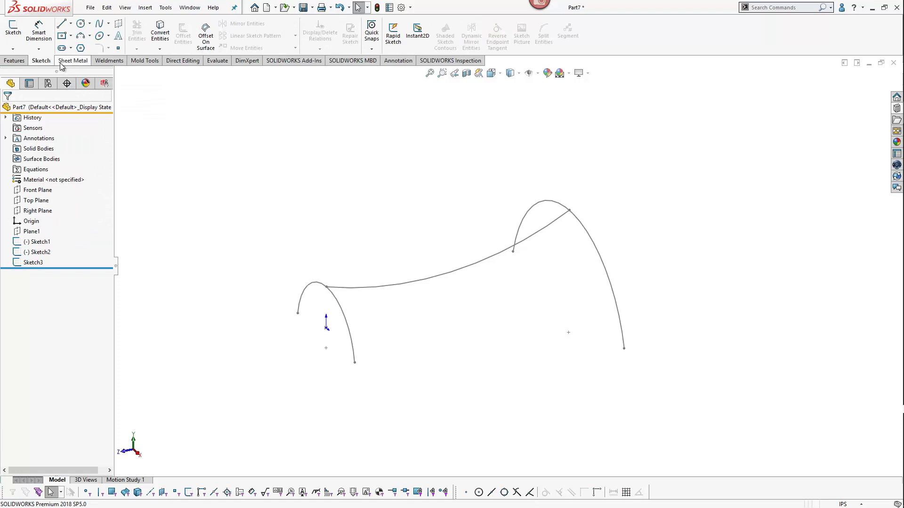
right_click(63, 65)
left_click(77, 87)
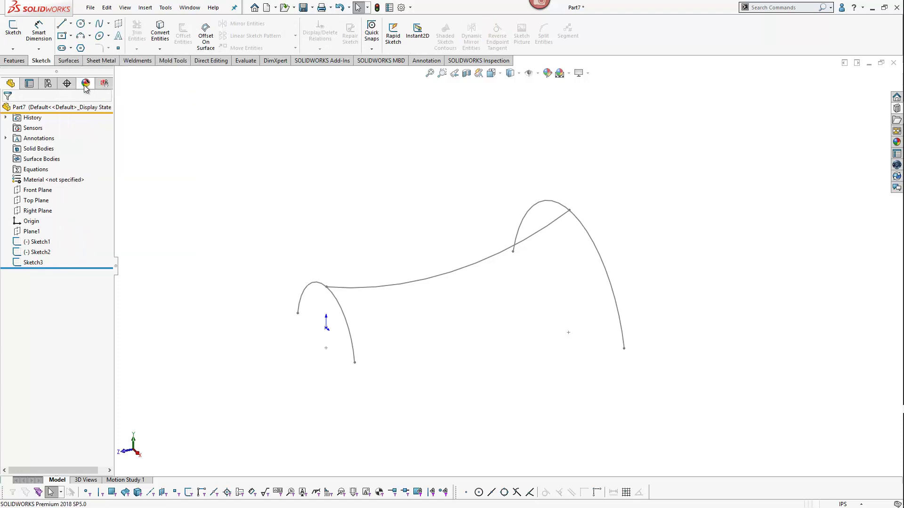
Start a lofted surface using the smaller arc sketch and the larger arc sketch as profiles, picked near their matching lower endpoints
left_click(69, 61)
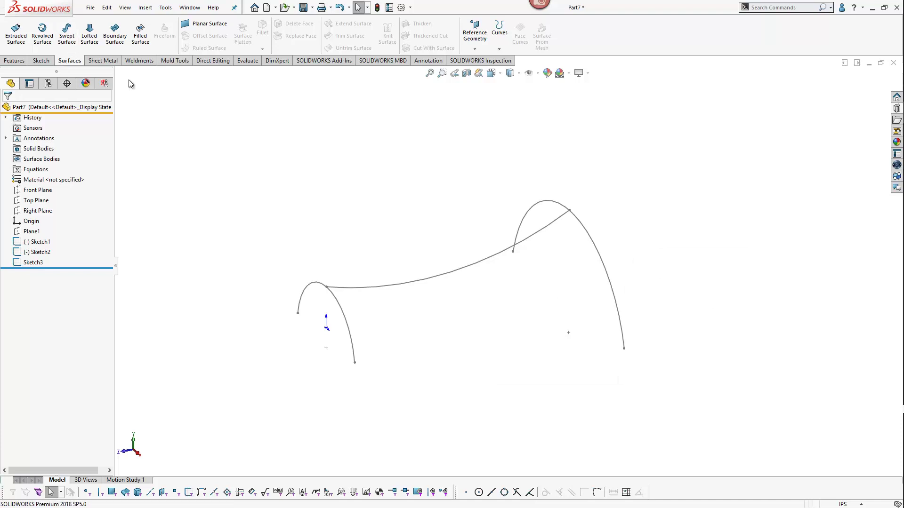
left_click(92, 40)
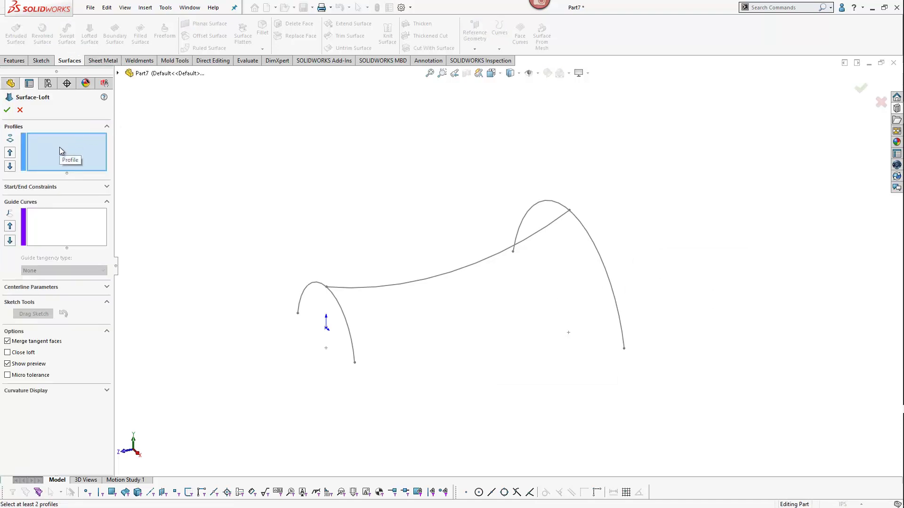
left_click(61, 148)
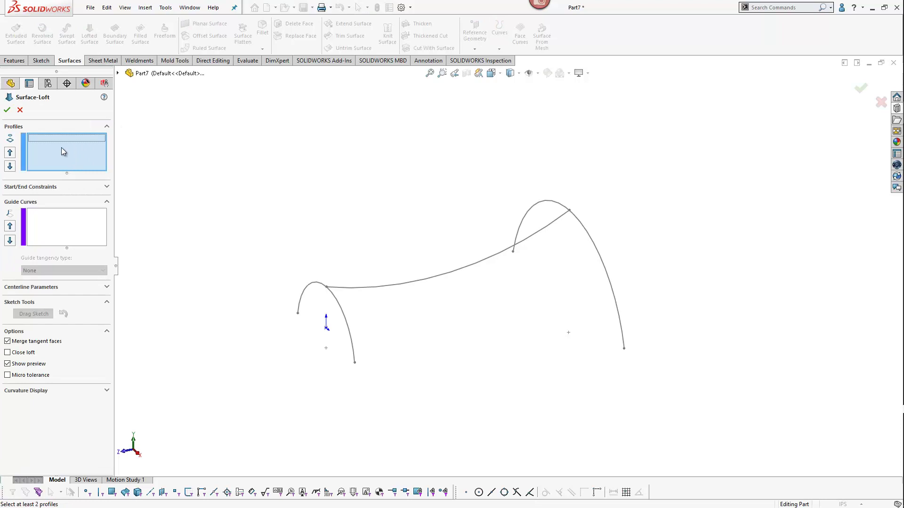
left_click(356, 365)
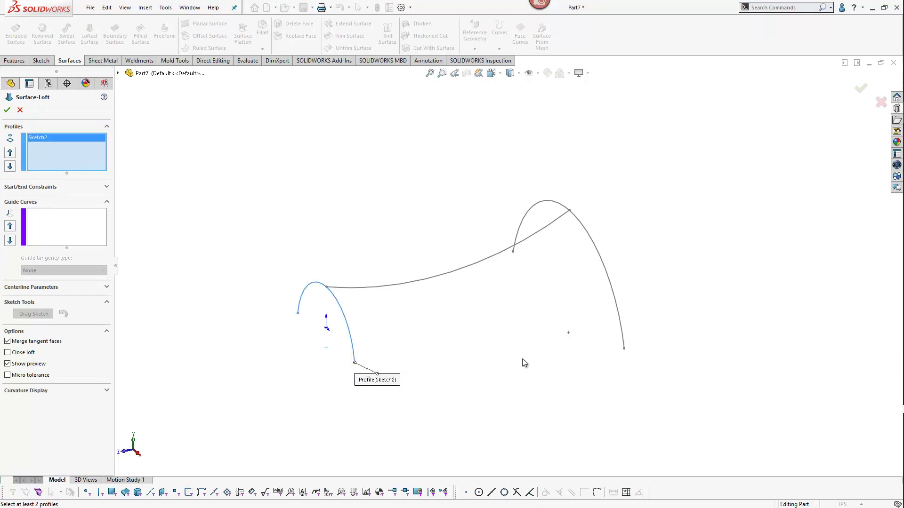
left_click(625, 349)
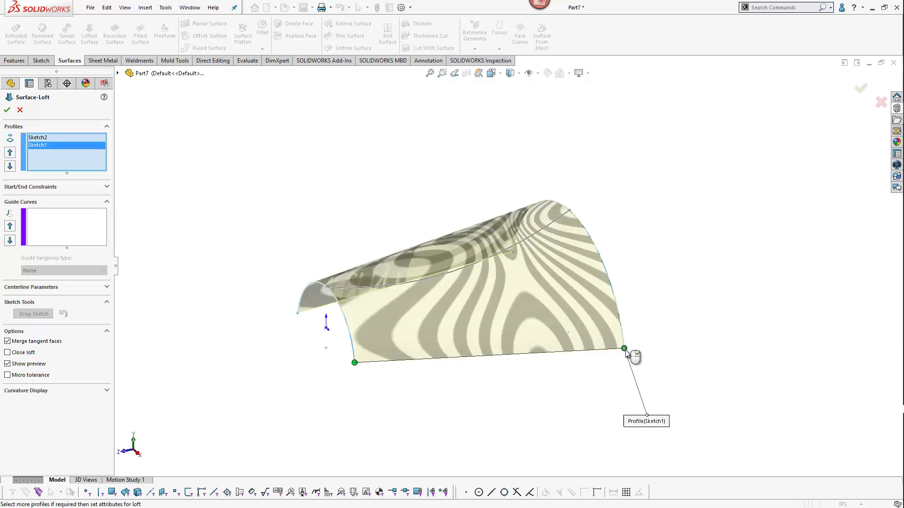
Add the connecting arc sketch as the loft's guide curve and complete the lofted surface
left_click(56, 225)
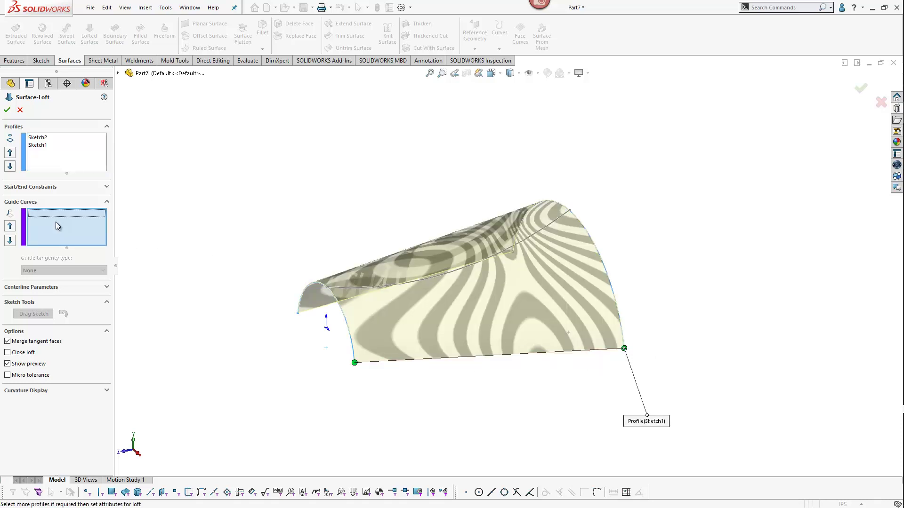
left_click(369, 289)
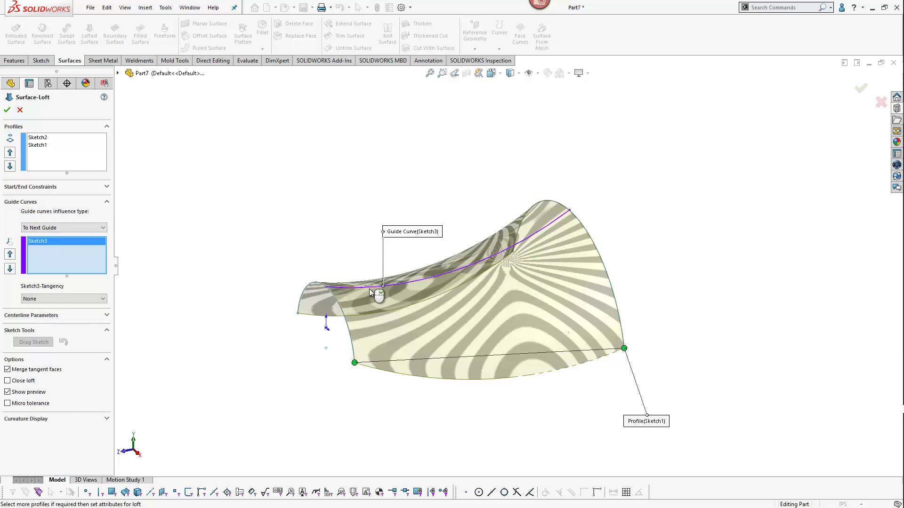
middle_click_drag(236, 253, 268, 267)
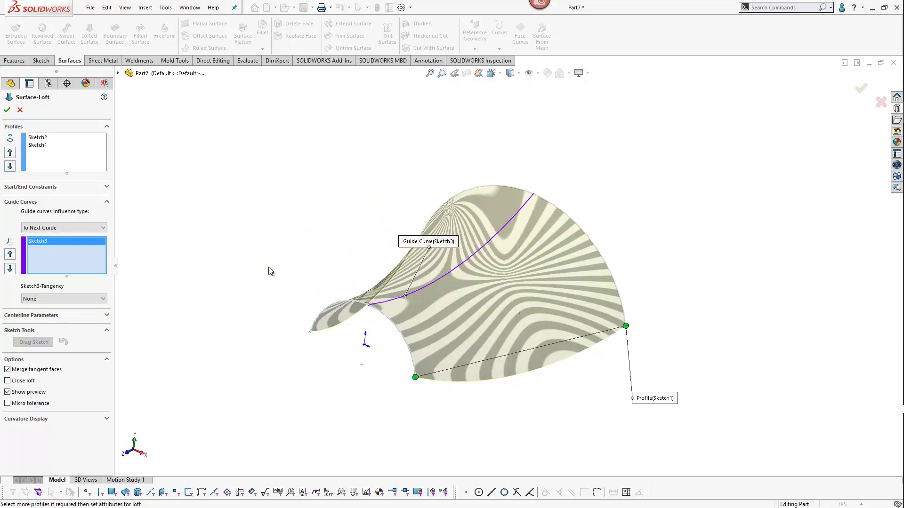
left_click(6, 109)
middle_click_drag(318, 211, 299, 244)
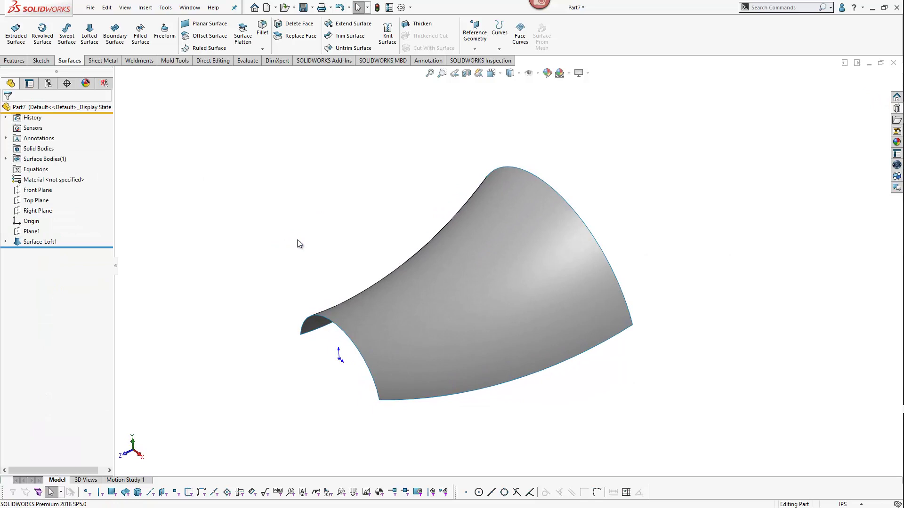
Sketch an upright ellipse on the Top Plane over the lofted surface, about 1.64 in long and 0.55 in wide
left_click(41, 60)
left_click(11, 30)
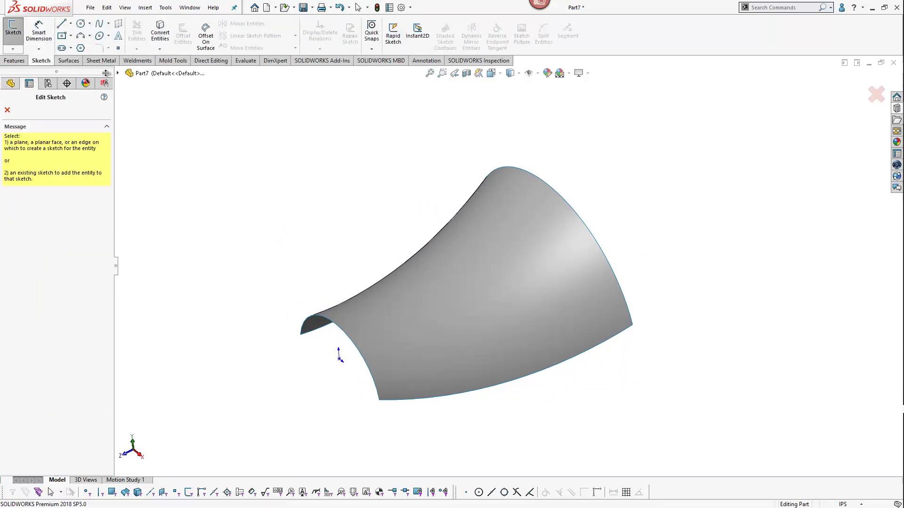
left_click(117, 74)
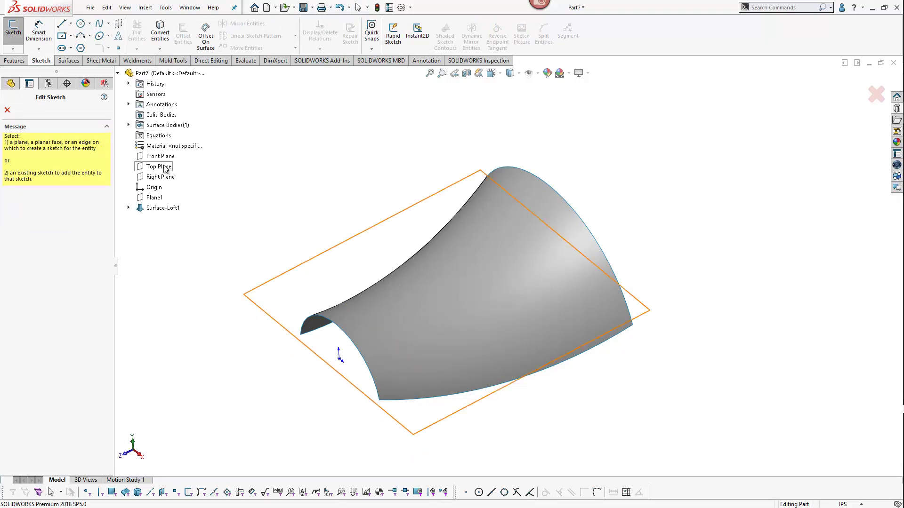
left_click(159, 167)
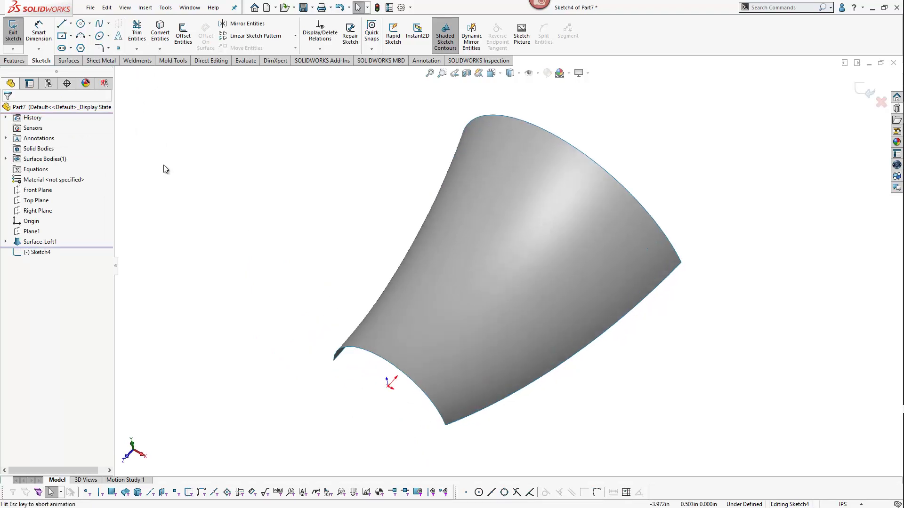
left_click(108, 36)
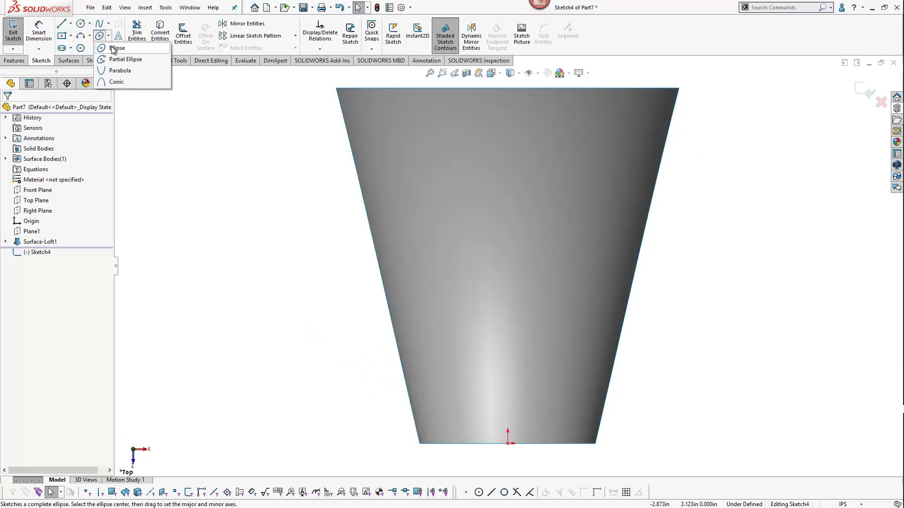
left_click(115, 48)
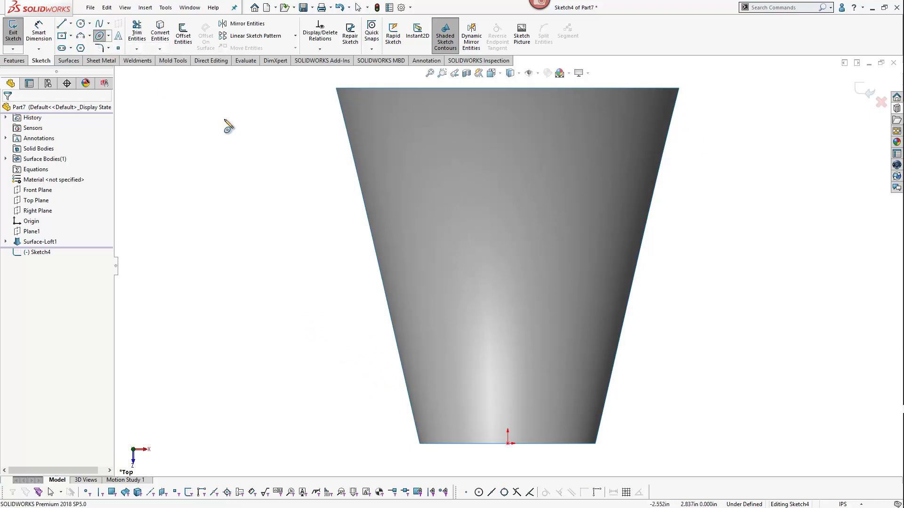
left_click(421, 255)
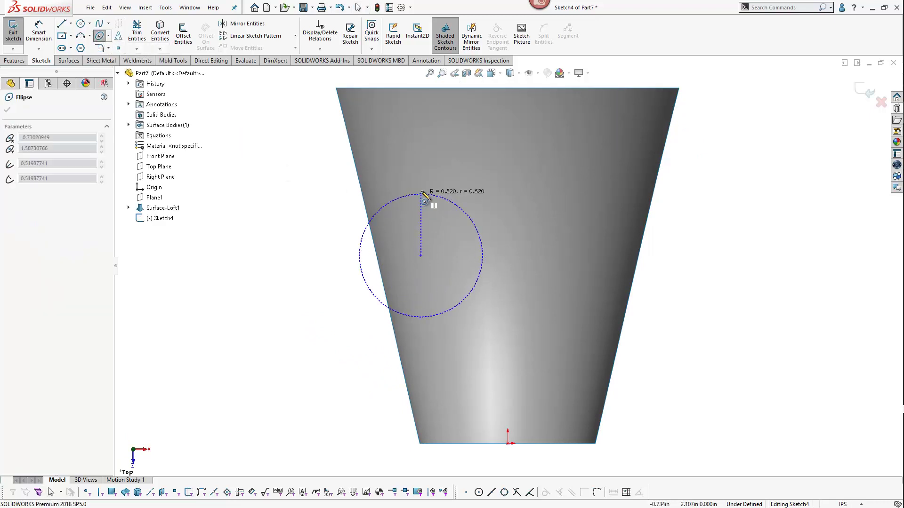
left_click(423, 160)
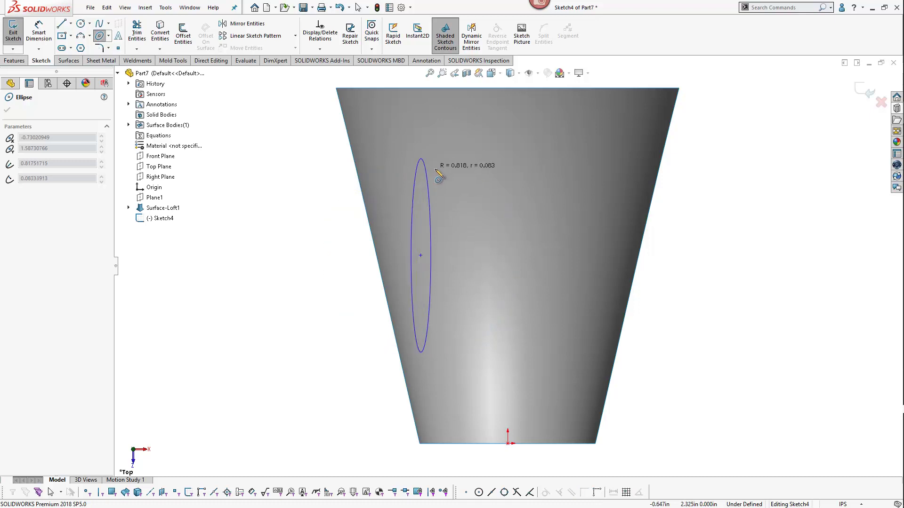
left_click(453, 175)
key("Escape")
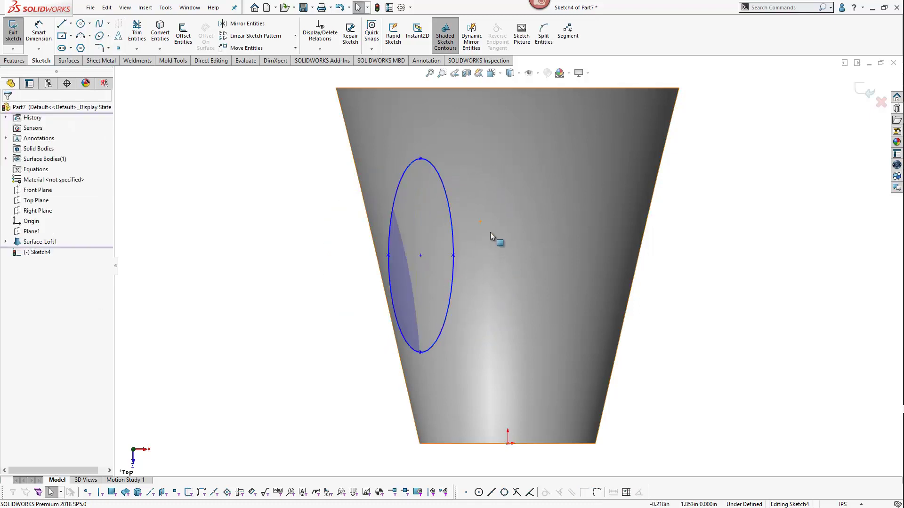
Add a vertical relation between the ellipse's far major-axis point, its center and the origin
scroll(490, 232, "up", 2)
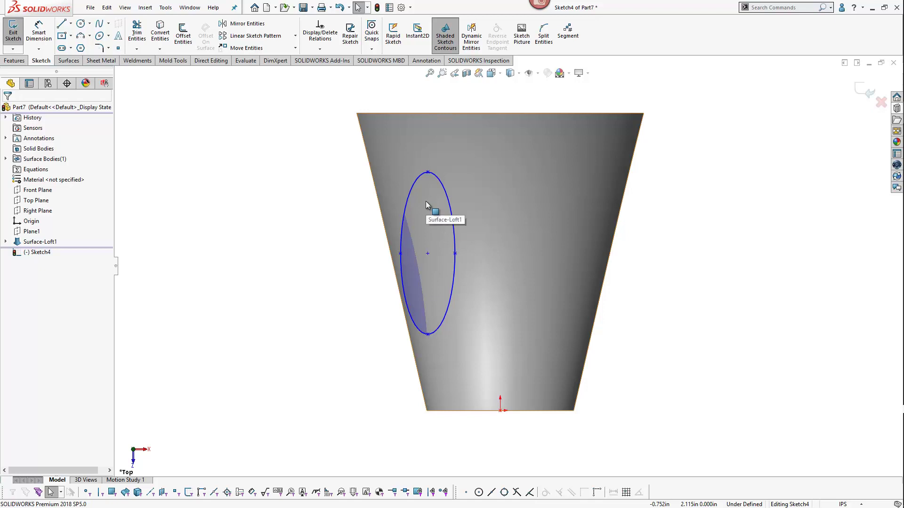
left_click(428, 173)
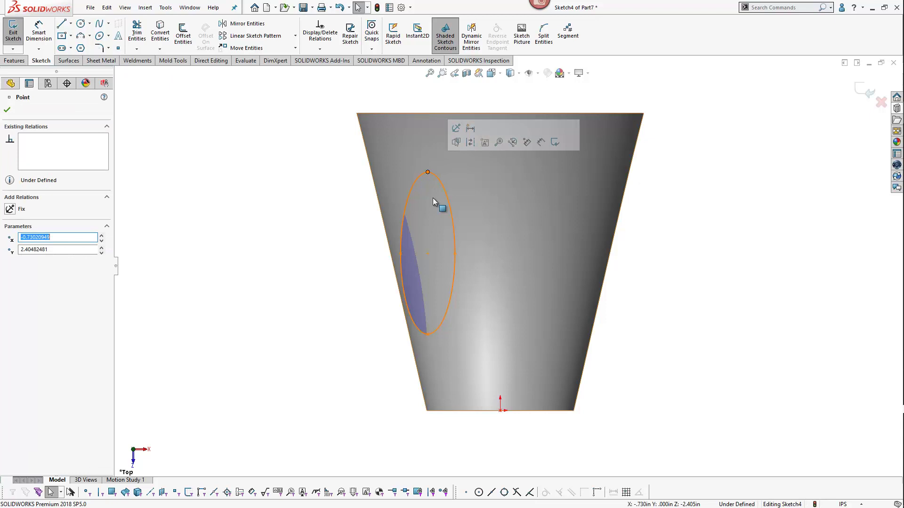
left_click(427, 253, "ctrl")
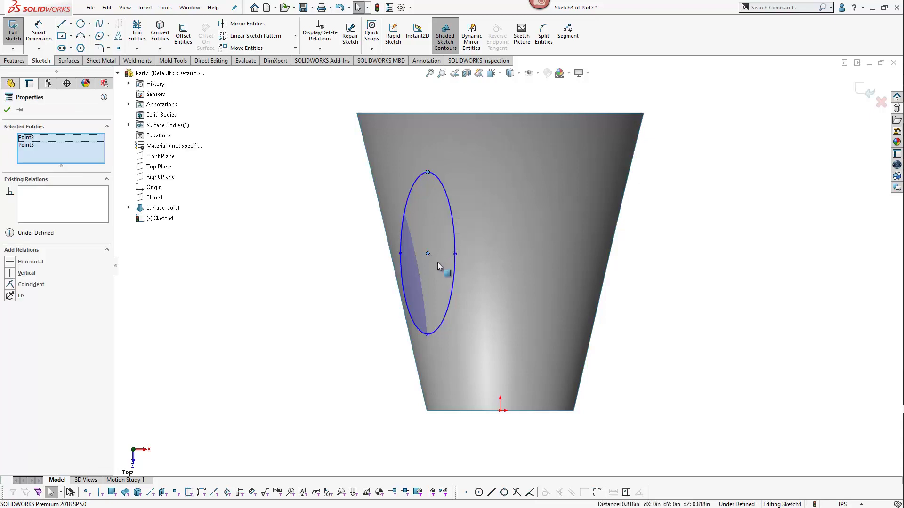
left_click(499, 411, "ctrl")
left_click(541, 367)
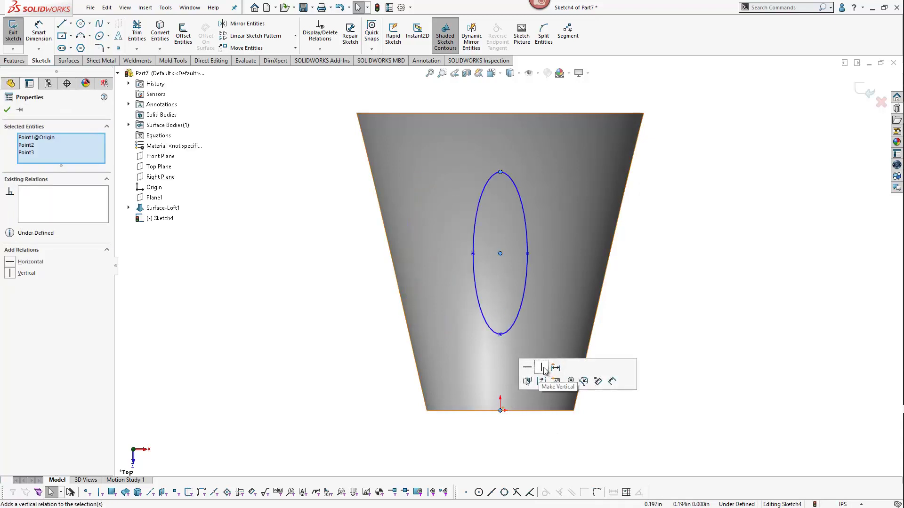
left_click(638, 318)
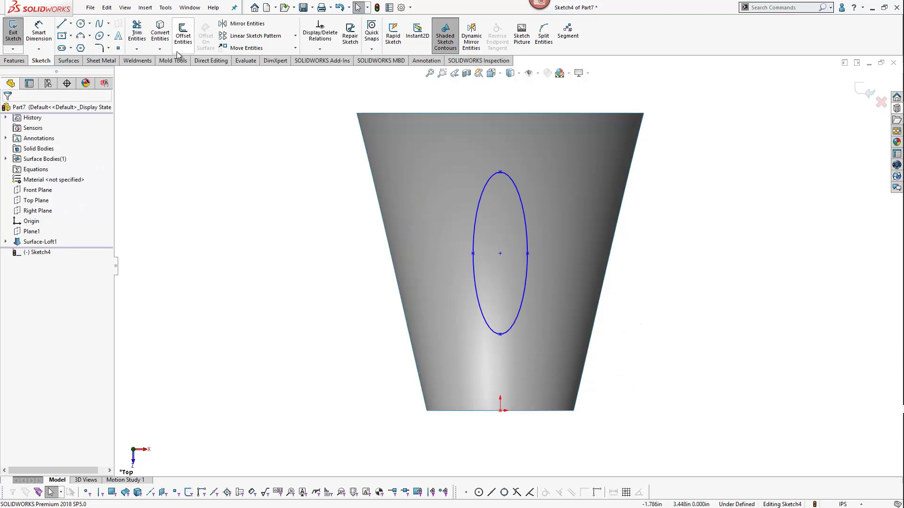
Dimension the ellipse's width between its two side points and set it to 1.5 in
left_click(38, 33)
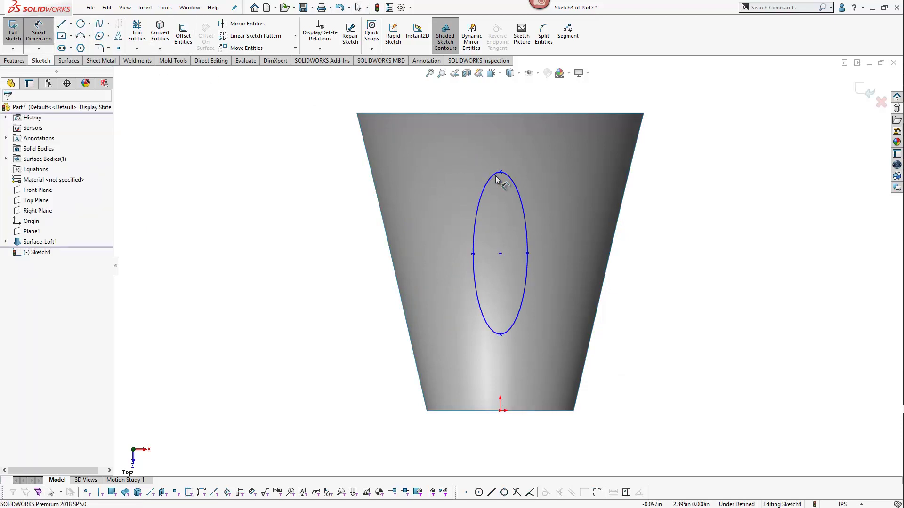
left_click(472, 253)
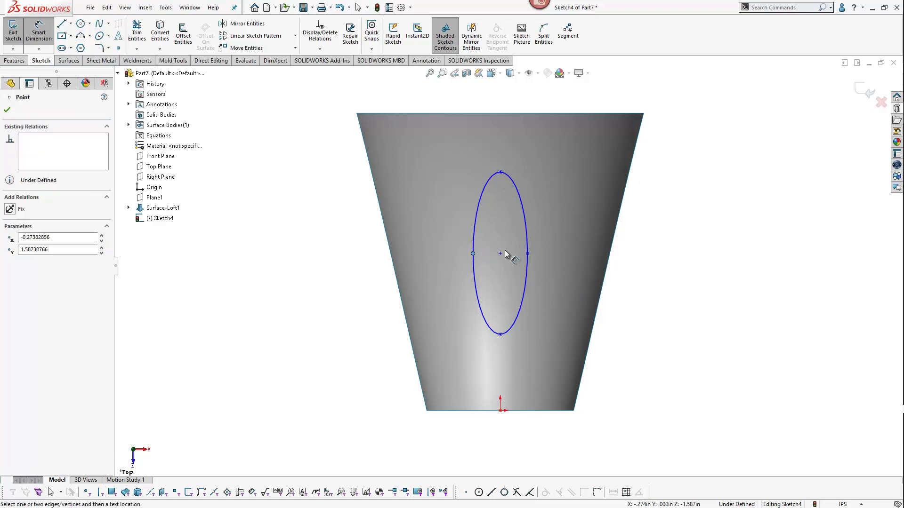
left_click(527, 254)
left_click(494, 98)
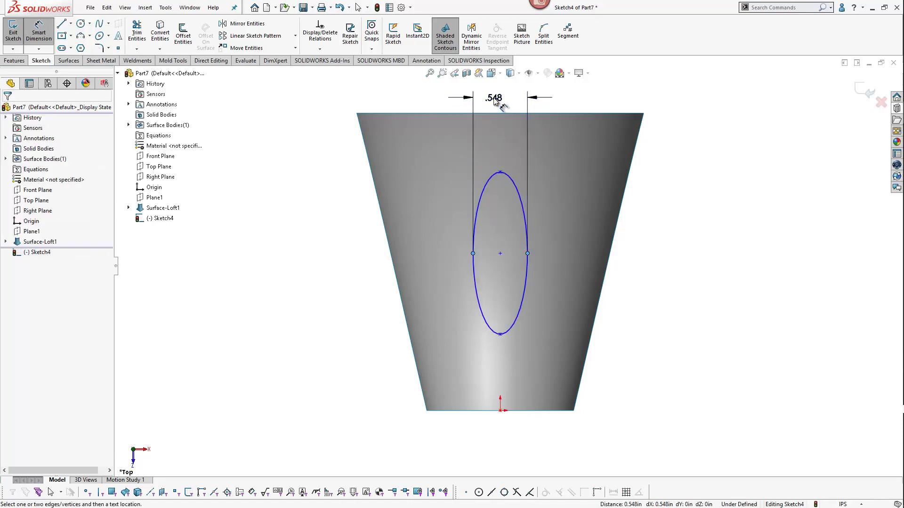
type("1.5")
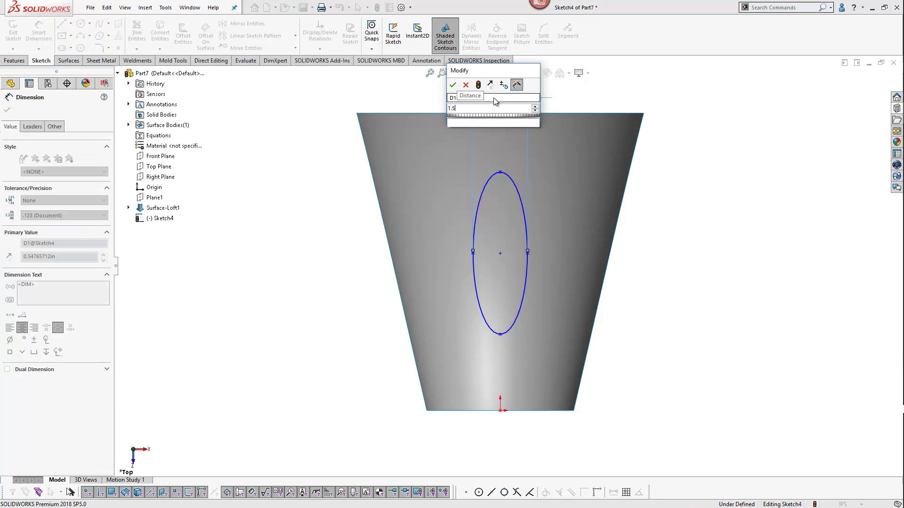
key("Return")
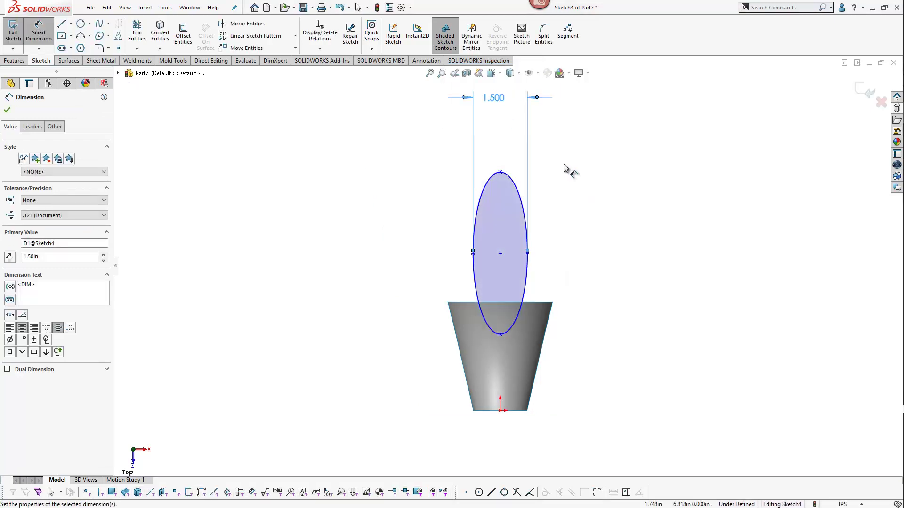
Dimension the ellipse's length between its two major-axis points and set it to 2.75 in
left_click(500, 172)
left_click(500, 334)
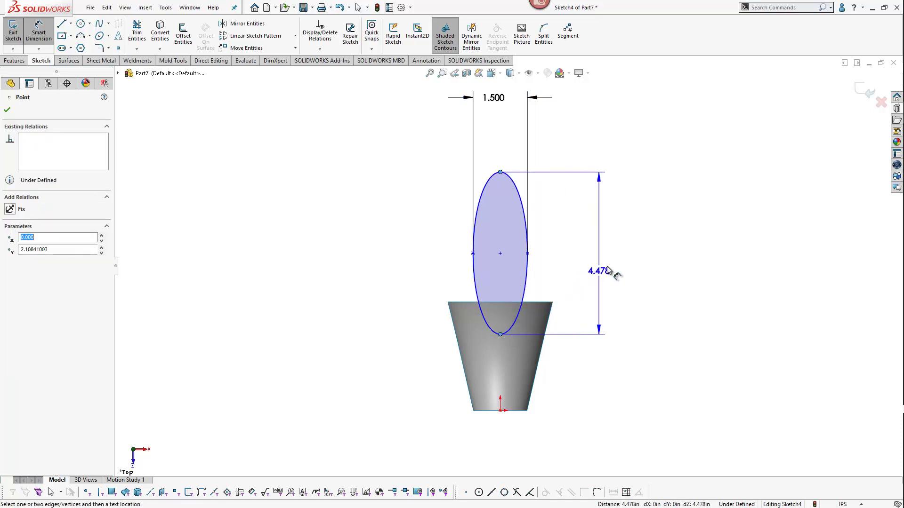
left_click(615, 266)
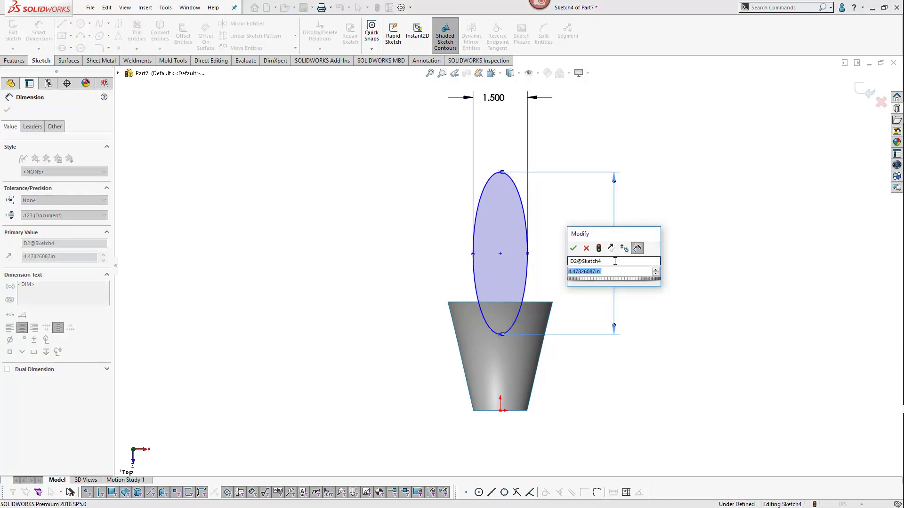
type("2.75")
key("Return")
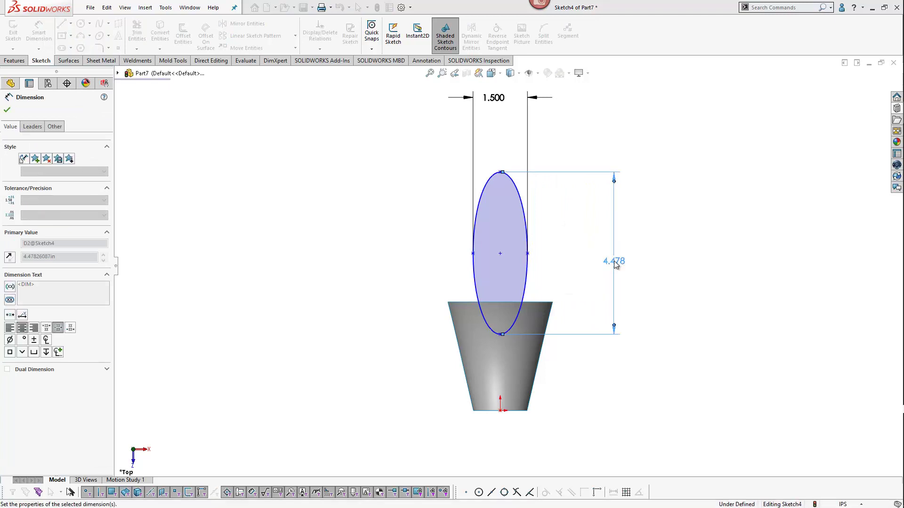
key("Escape")
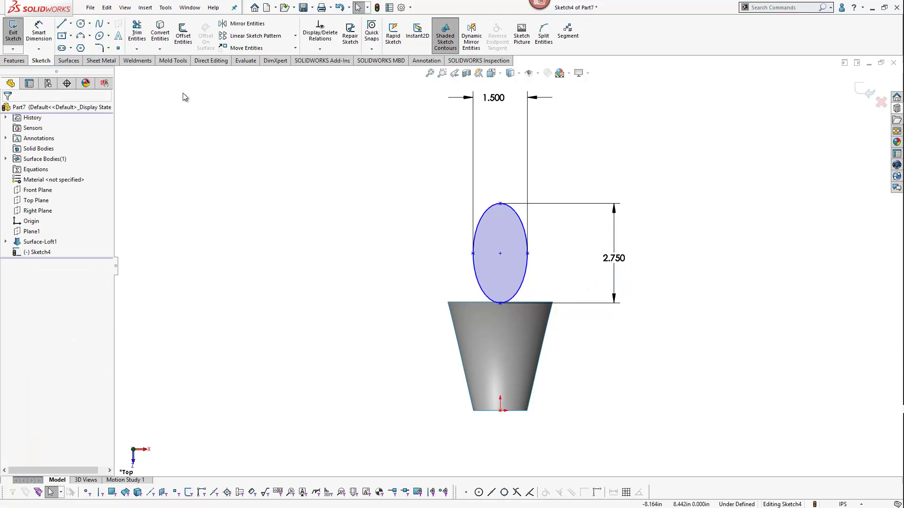
Dimension the distance from the ellipse's major-axis point nearest the origin to the origin and set it to .15 in
left_click(39, 36)
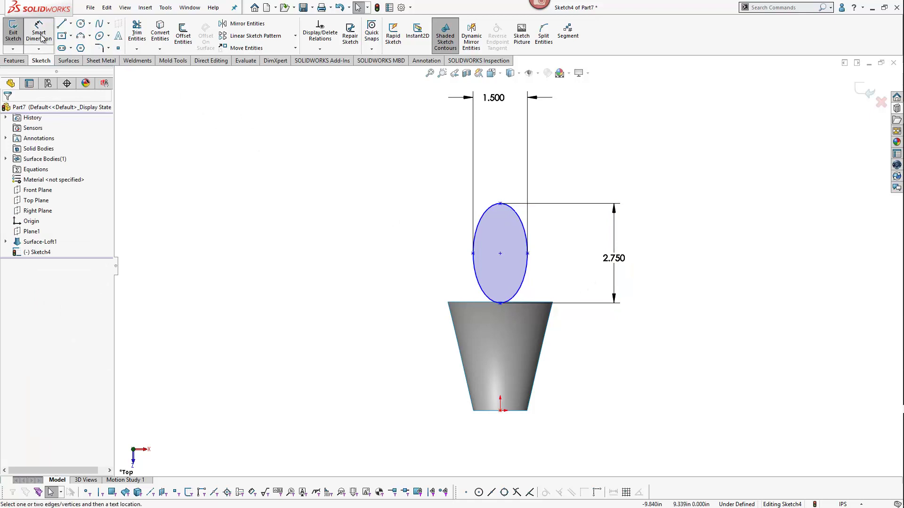
left_click(500, 305)
left_click(500, 410)
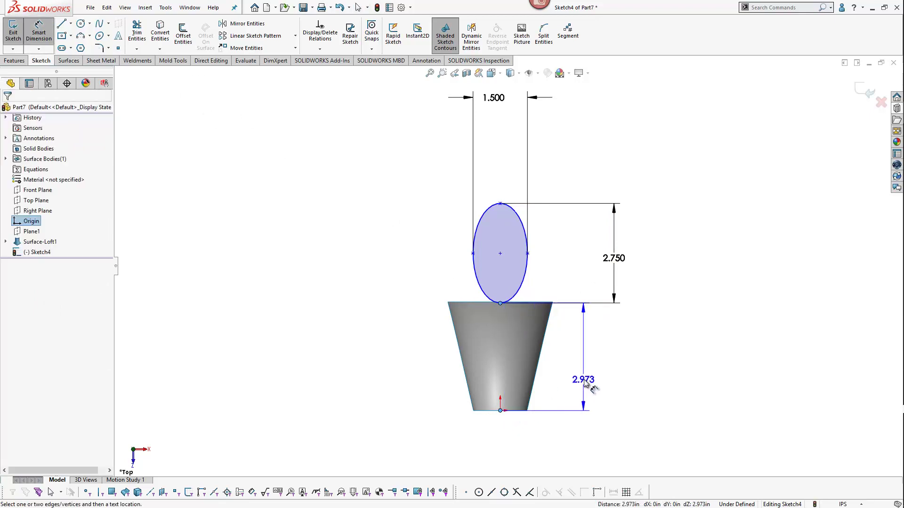
left_click(585, 379)
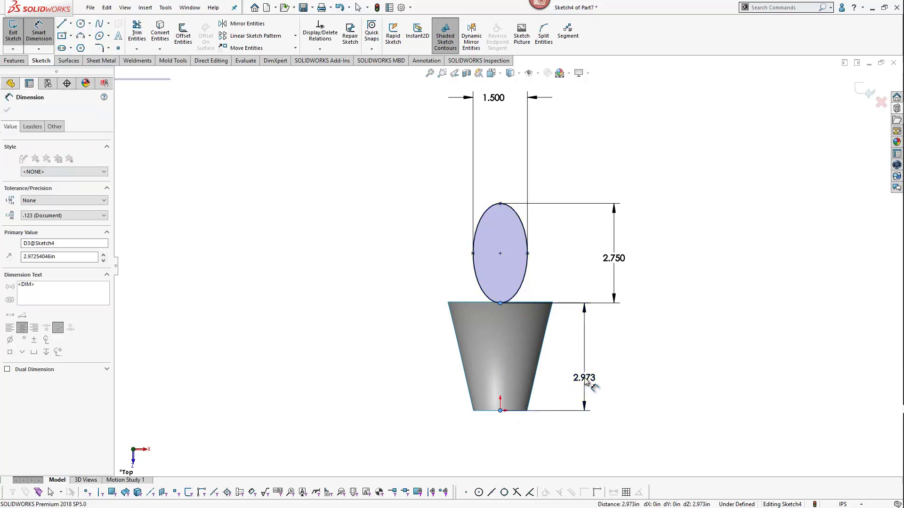
type(".15")
key("Return")
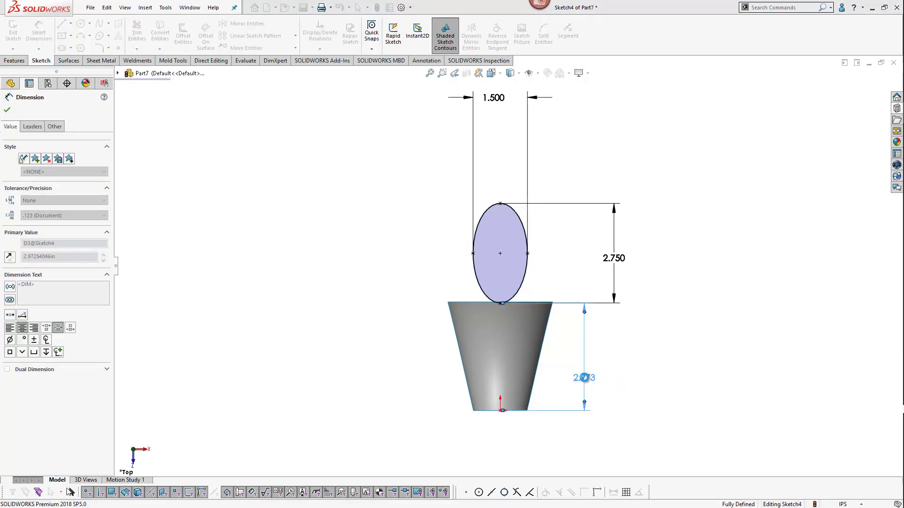
Create a projection split line from the current ellipse sketch on the lofted surface face
key("Escape")
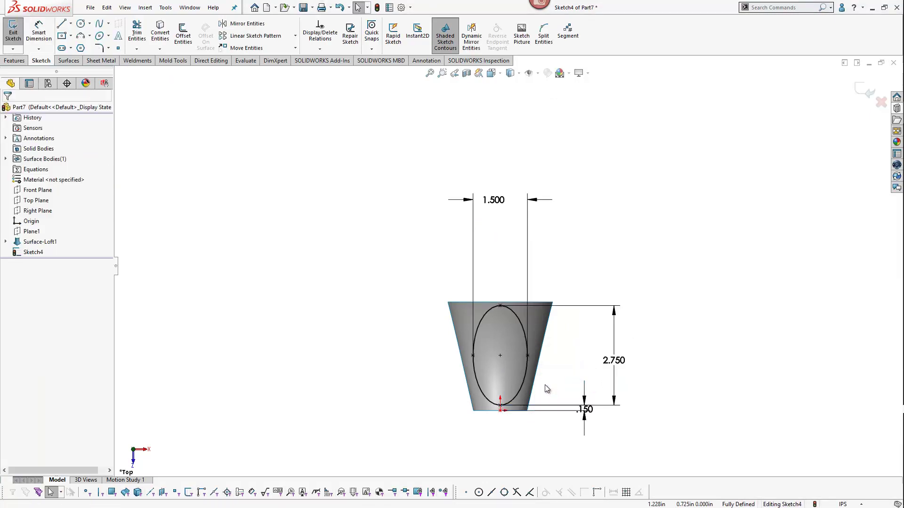
scroll(544, 385, "down", 1)
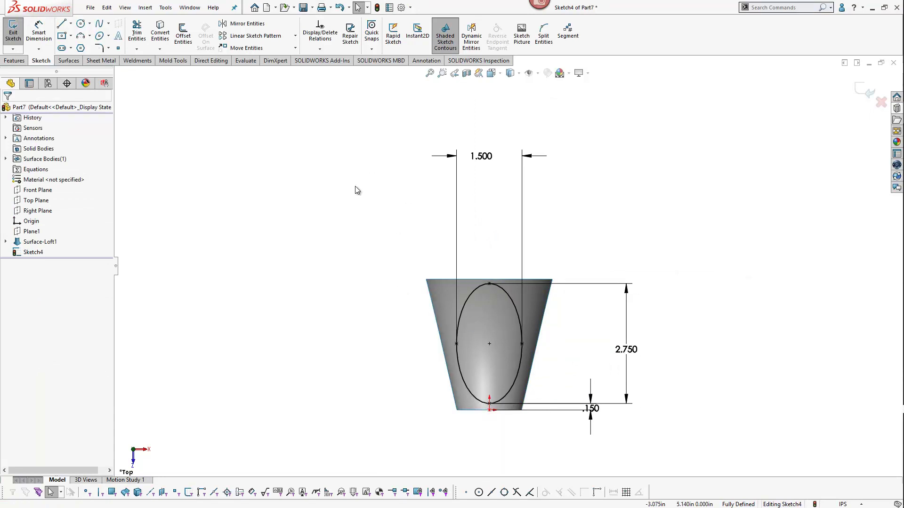
left_click(14, 61)
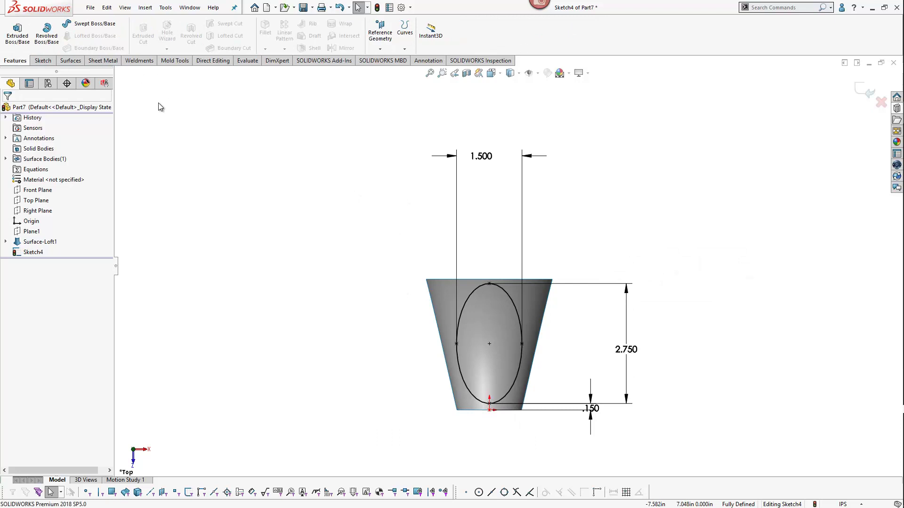
left_click(403, 51)
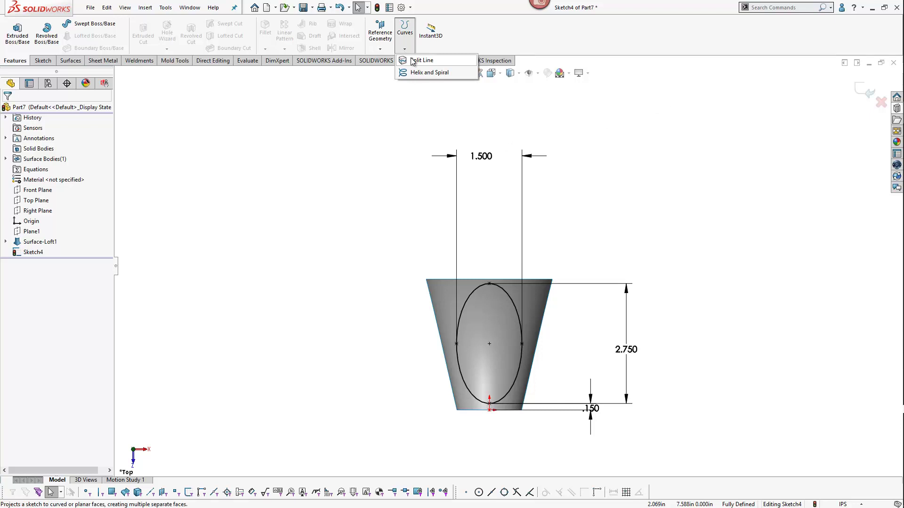
left_click(413, 61)
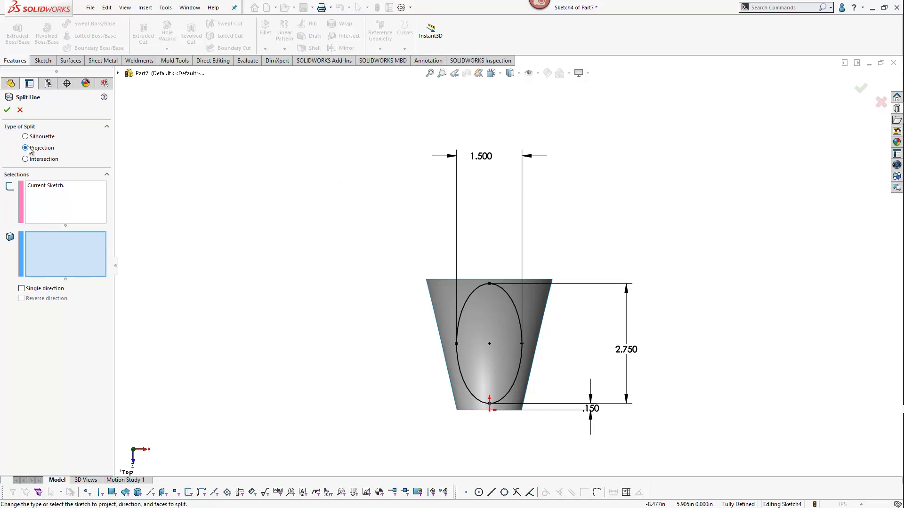
left_click(54, 195)
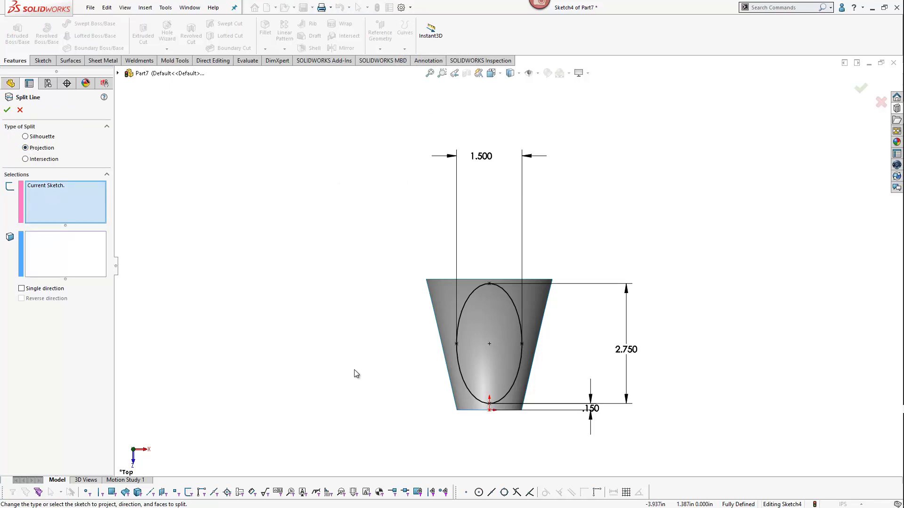
mouse_move(354, 370)
middle_mouse_down()
mouse_move(363, 303)
mouse_move(309, 236)
mouse_move(318, 207)
mouse_move(307, 244)
middle_mouse_up()
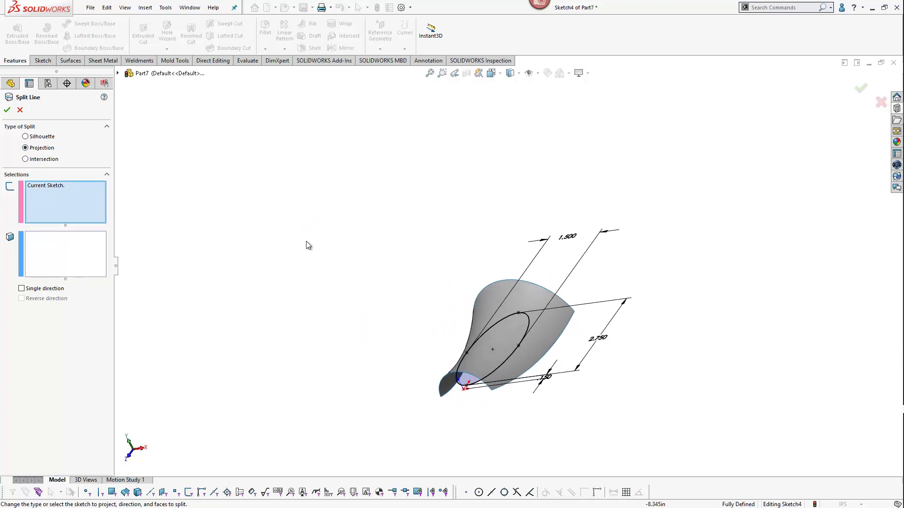
left_click(58, 262)
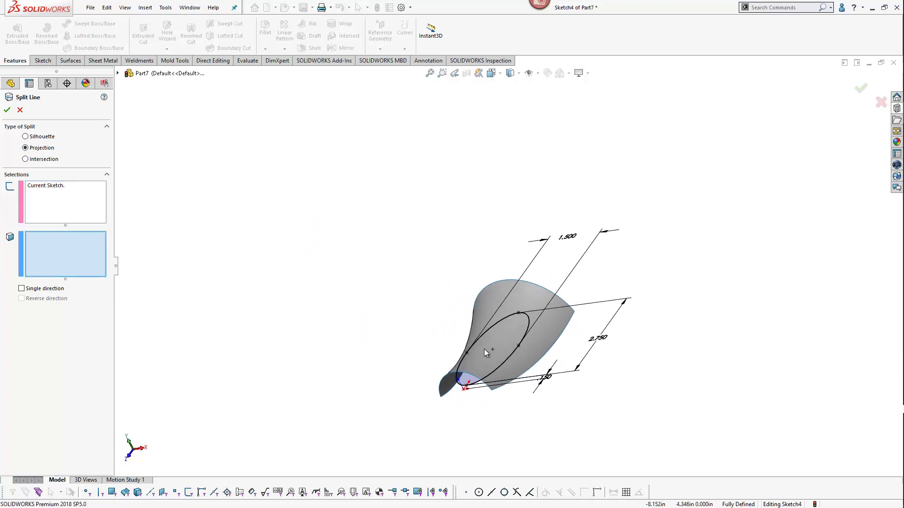
left_click(492, 302)
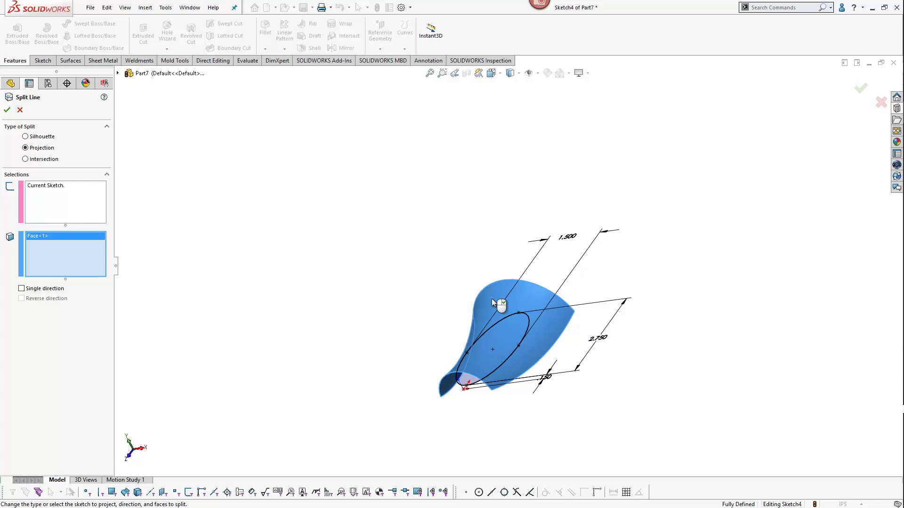
left_click(8, 111)
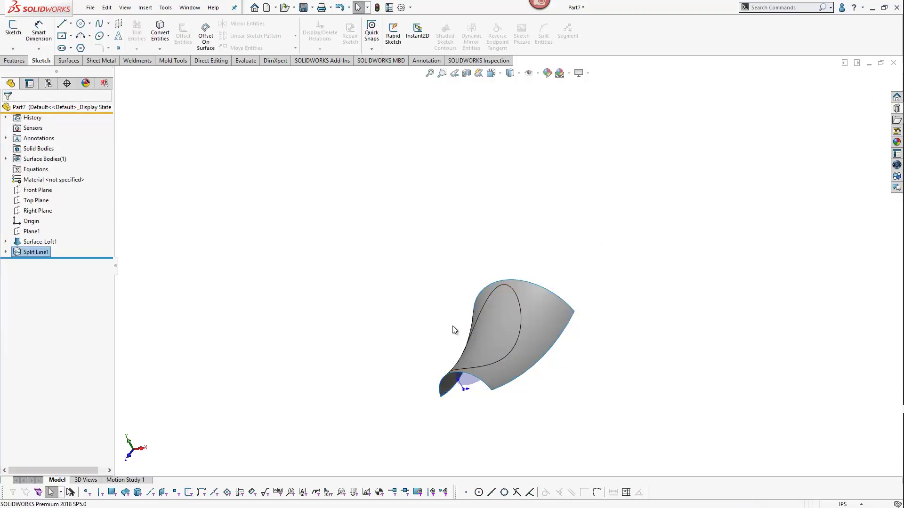
Examine the face inside the split line and the surrounding face as separate selections
middle_click_drag(425, 320, 470, 328)
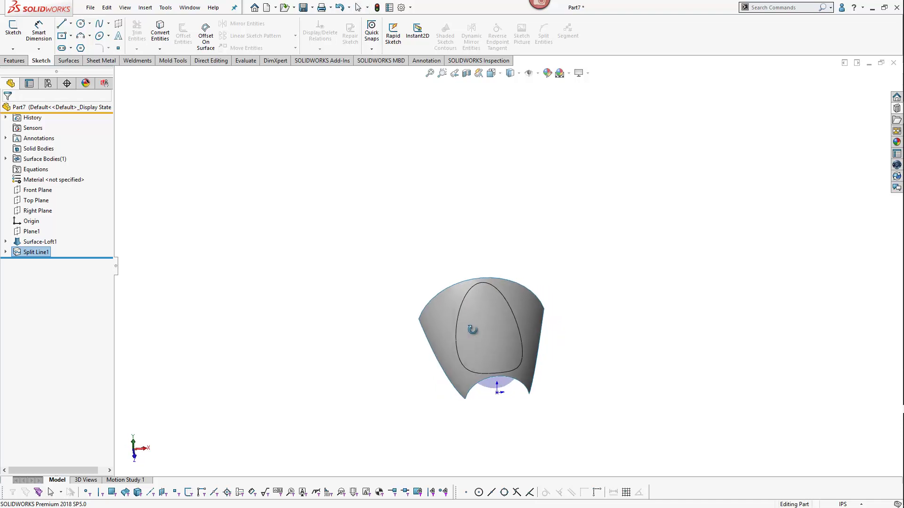
left_click(401, 371)
scroll(506, 357, "down", 3)
left_click(386, 312)
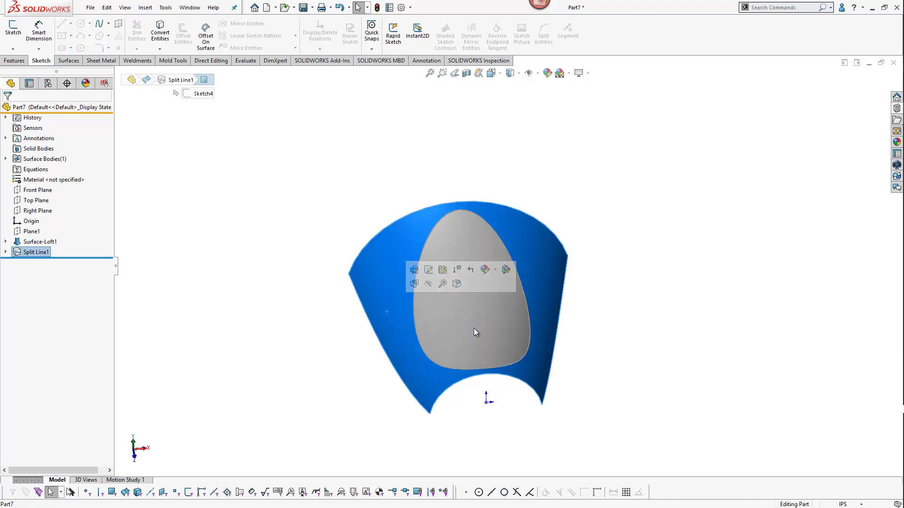
left_click(473, 328)
left_click(394, 324)
left_click(472, 333)
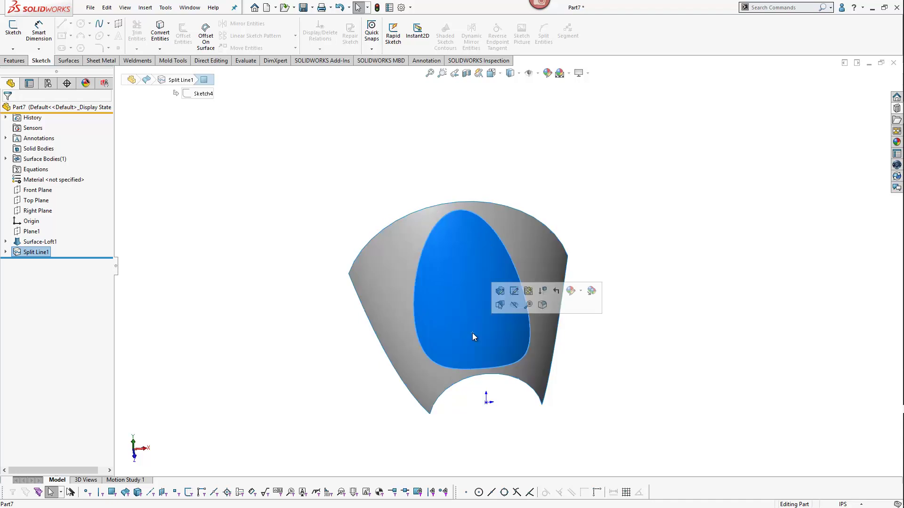
left_click(319, 329)
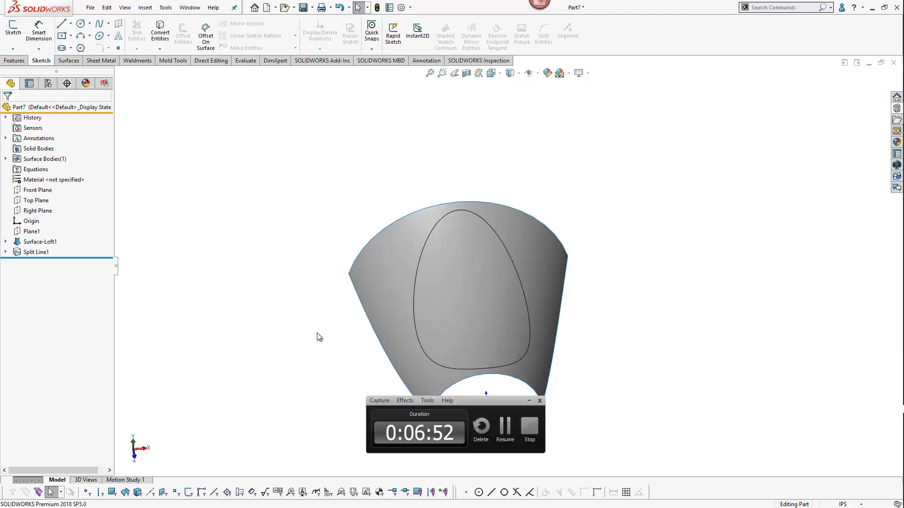
Delete the face surrounding the split ellipse, using the Delete option without patching or filling
middle_click_drag(549, 387, 499, 369)
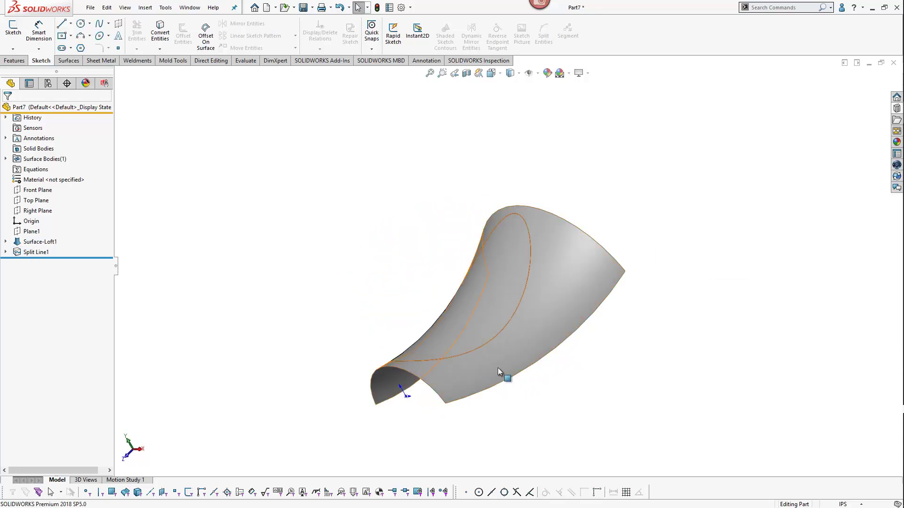
left_click(550, 312)
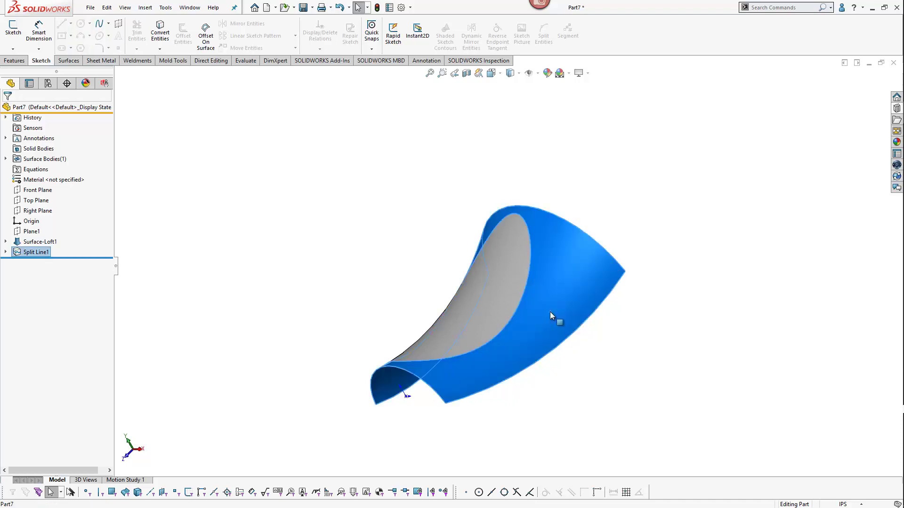
right_click(549, 313)
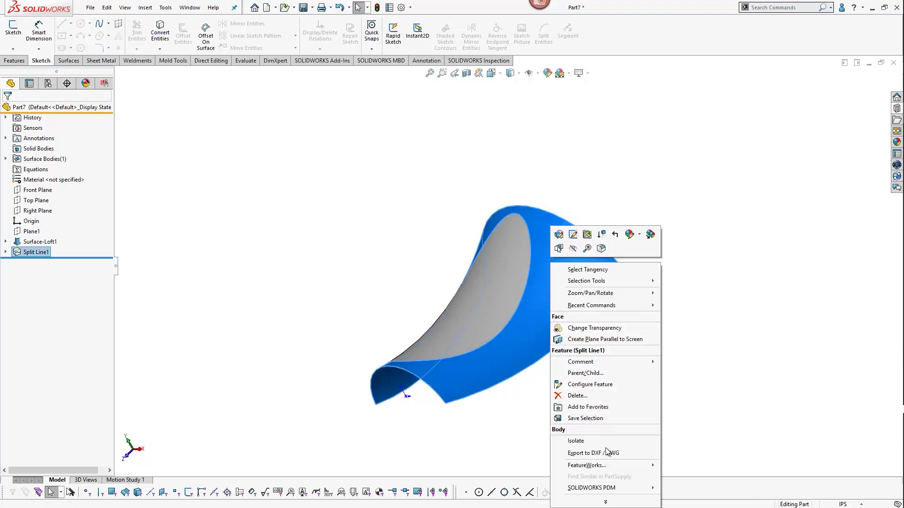
left_click(605, 502)
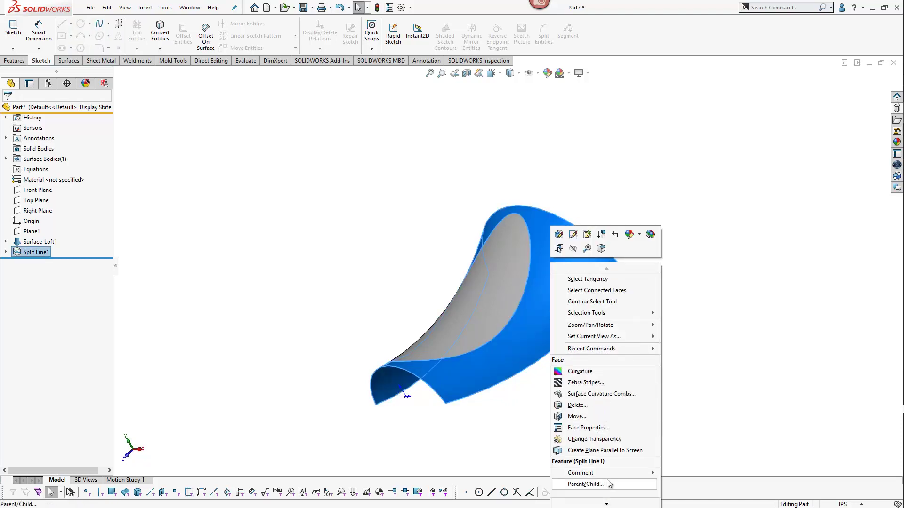
left_click(592, 409)
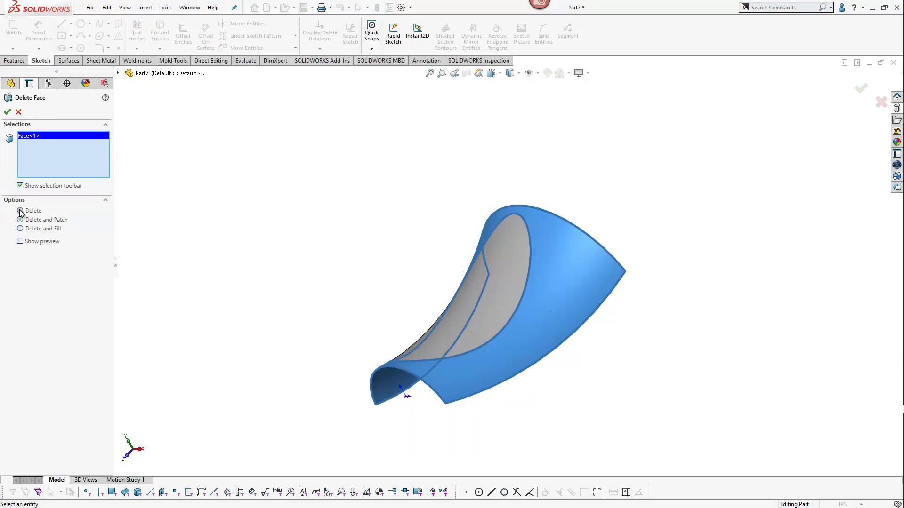
left_click(20, 211)
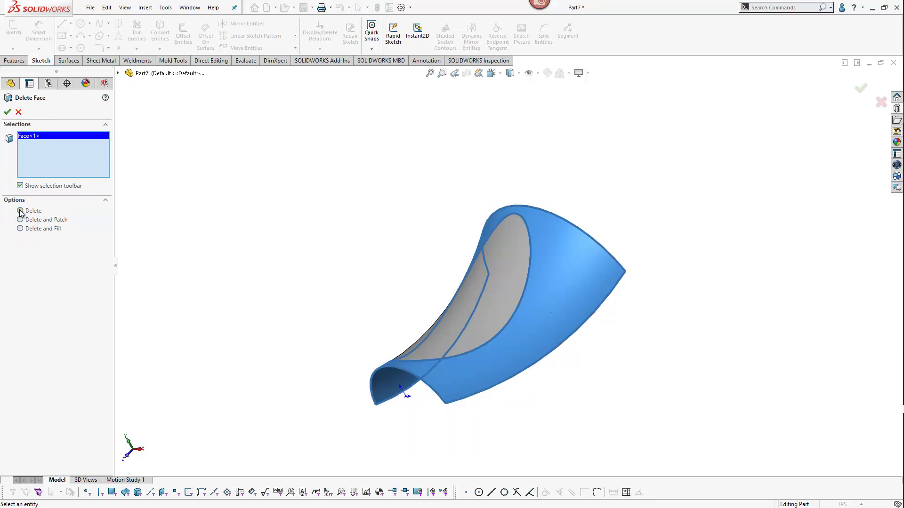
left_click(8, 112)
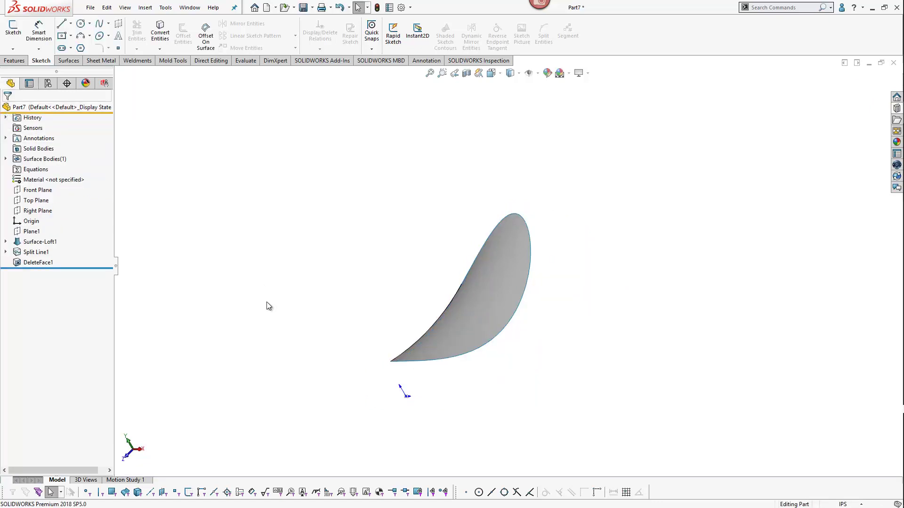
Thicken the remaining leaf-shaped surface on both sides with a thickness of 0.030 in
middle_click_drag(266, 302, 284, 243)
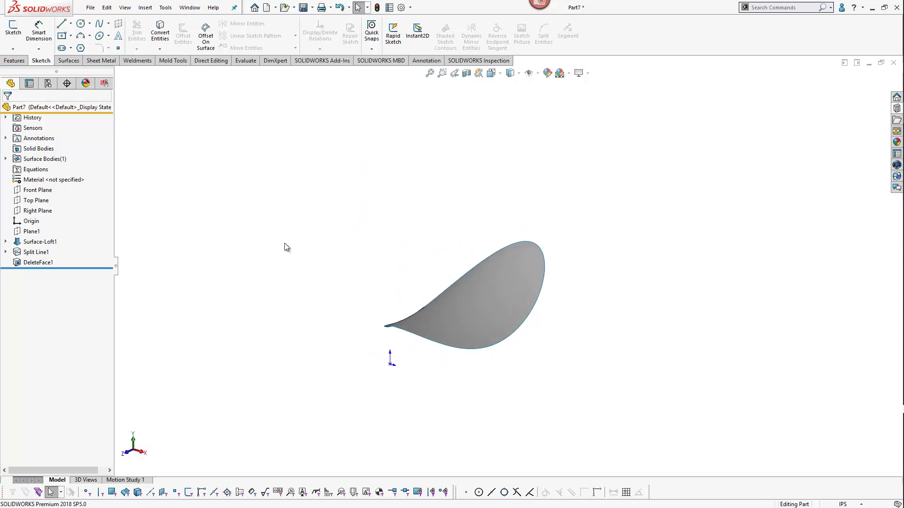
left_click(68, 61)
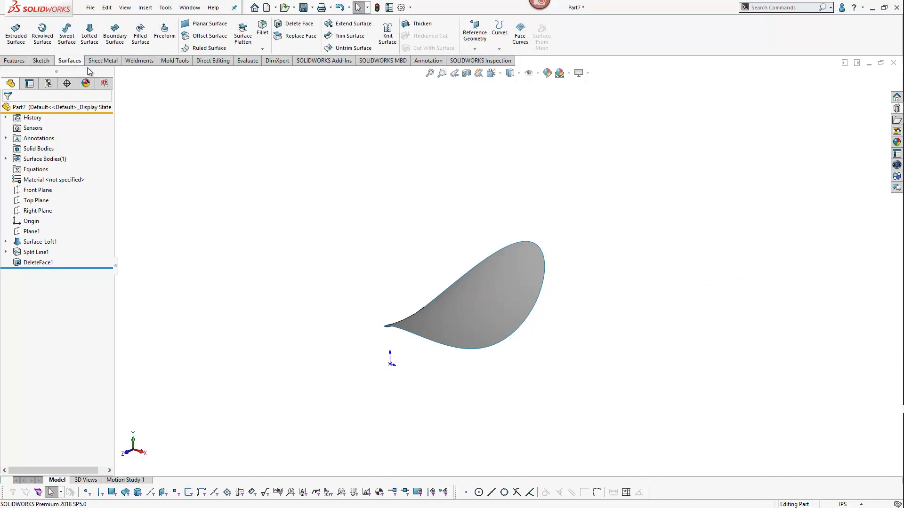
left_click(416, 26)
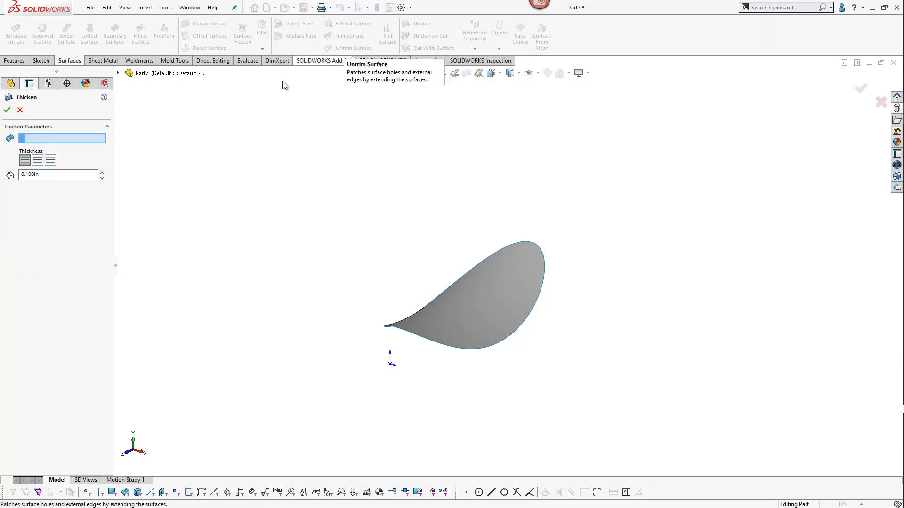
left_click(414, 321)
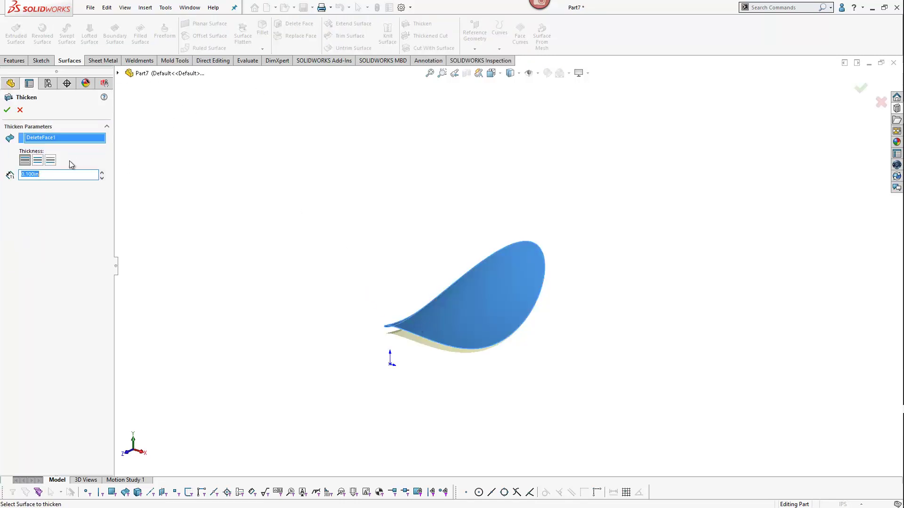
left_click(39, 161)
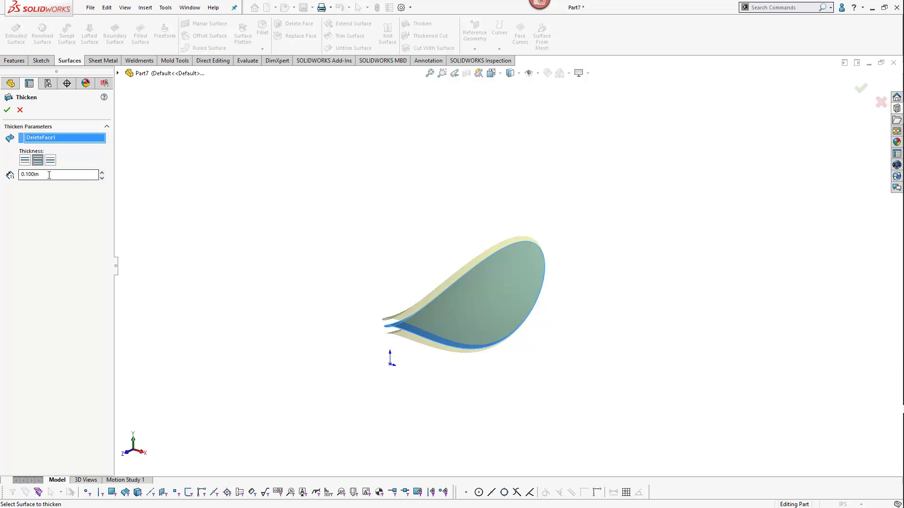
double_click(49, 175)
type(".030")
key("Return")
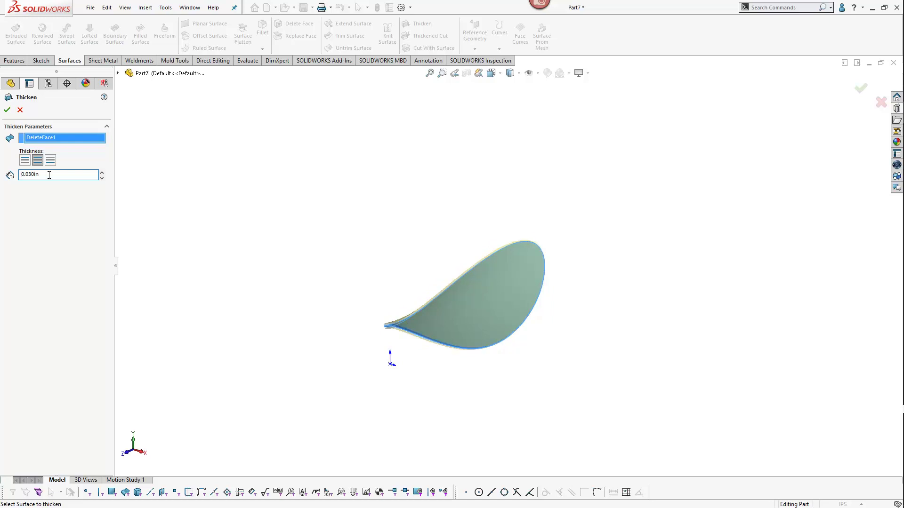
left_click(7, 109)
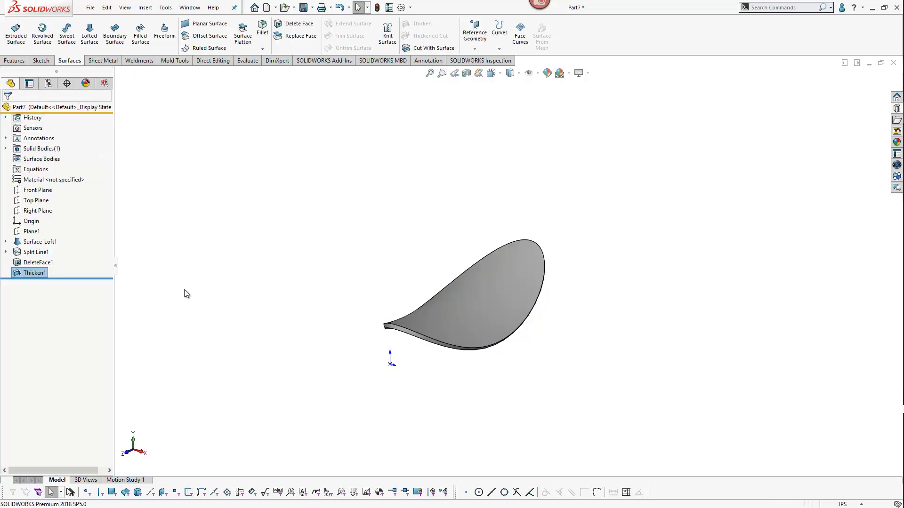
Run a draft analysis of the thickened body against the Top Plane with a 1 degree draft angle and face classification
middle_click_drag(461, 363, 450, 340)
scroll(472, 298, "up", 4)
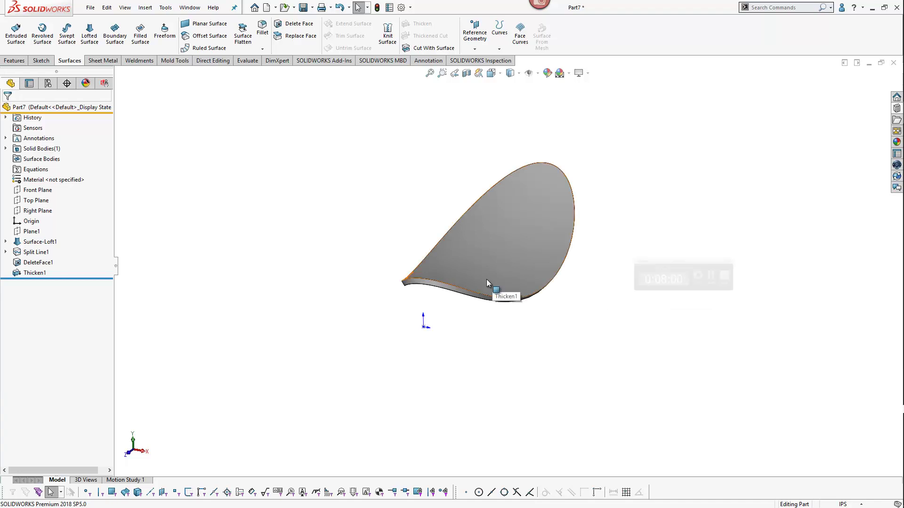
left_click(252, 60)
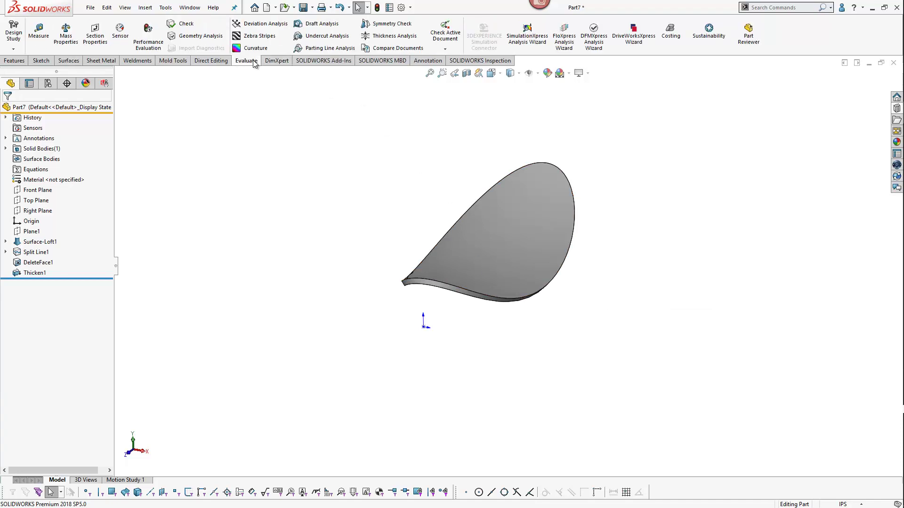
left_click(322, 23)
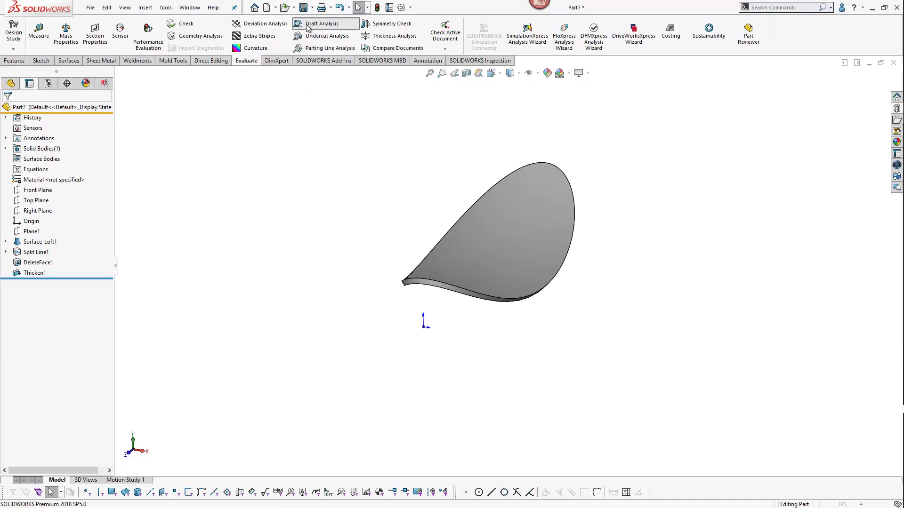
left_click(118, 73)
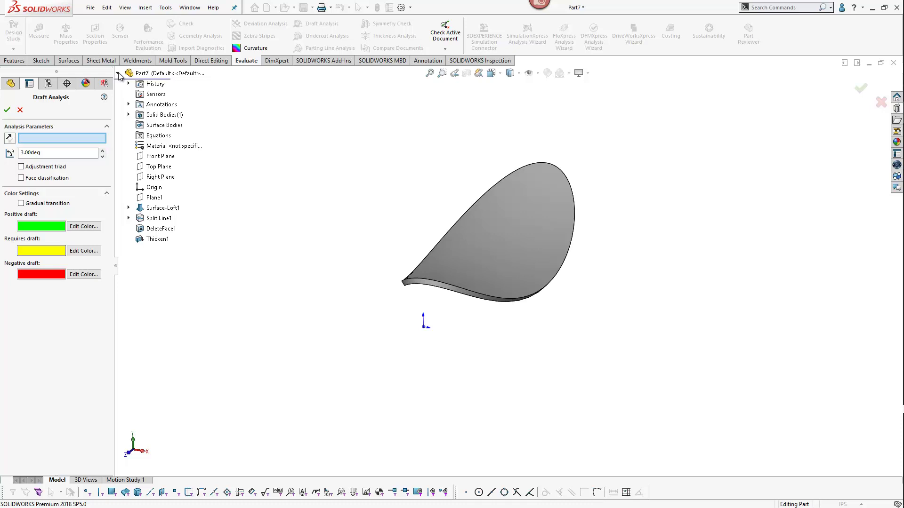
left_click(159, 167)
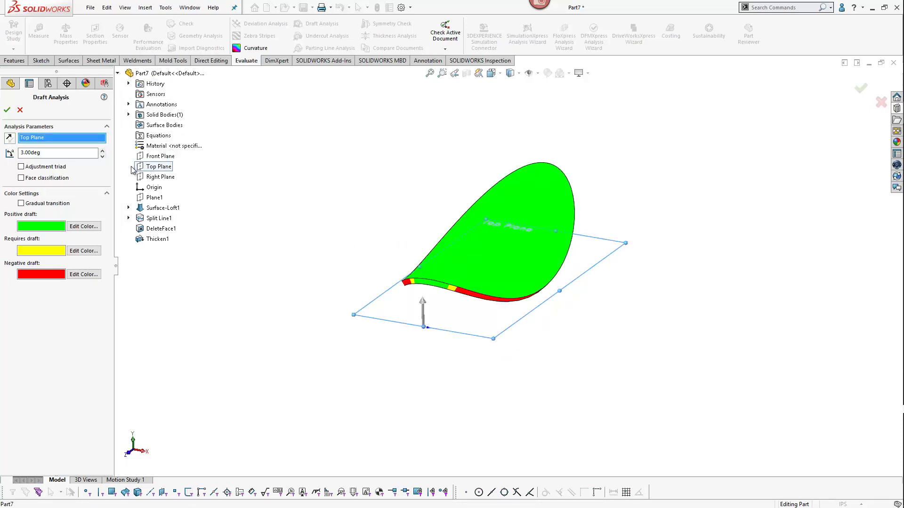
double_click(81, 153)
type("1")
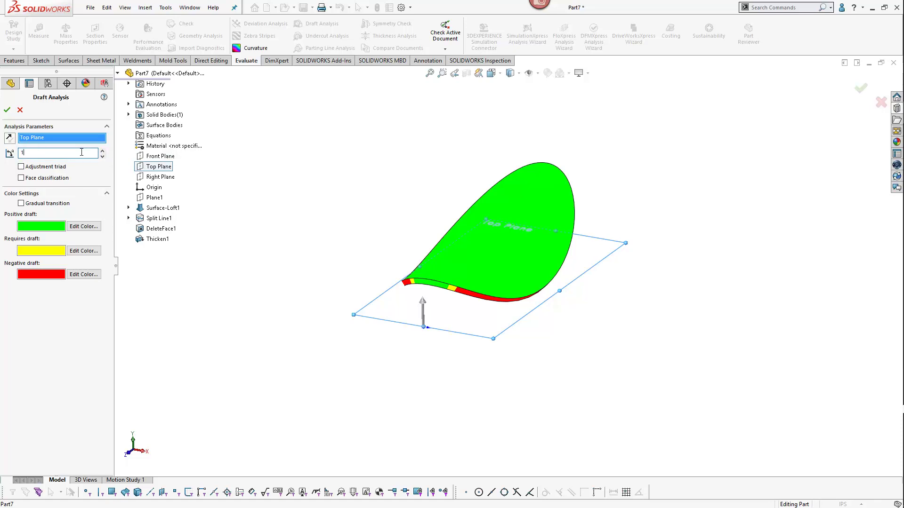
key("Return")
left_click(21, 178)
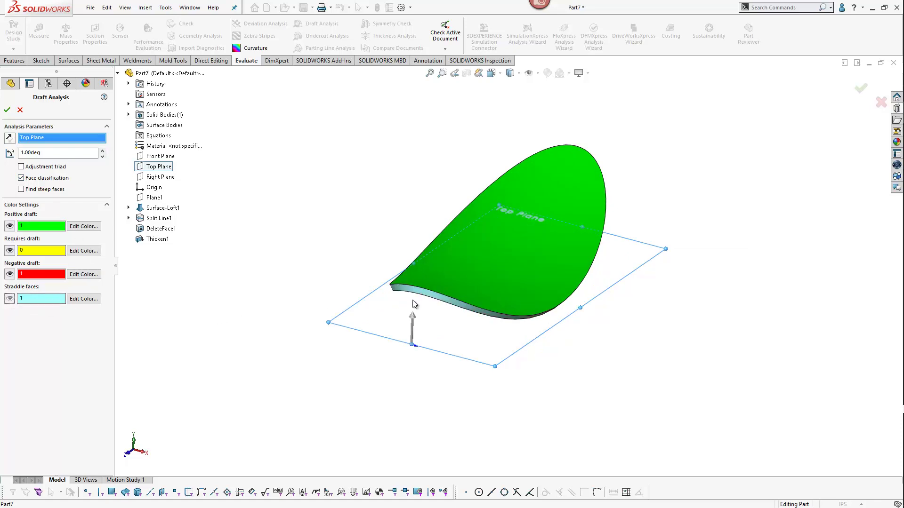
Accept the face-classified draft analysis and inspect the coloured top and edge faces of the thickened body
scroll(414, 303, "down", 3)
middle_click_drag(422, 307, 386, 301)
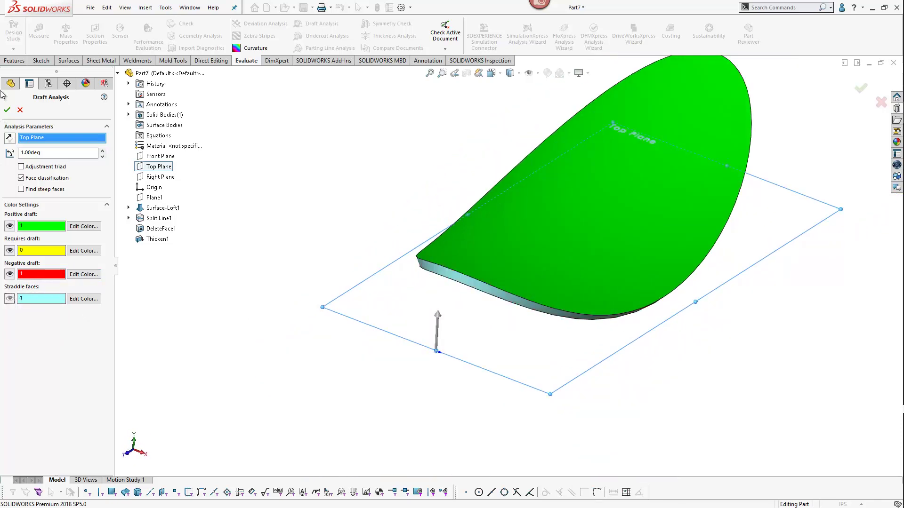
left_click(8, 110)
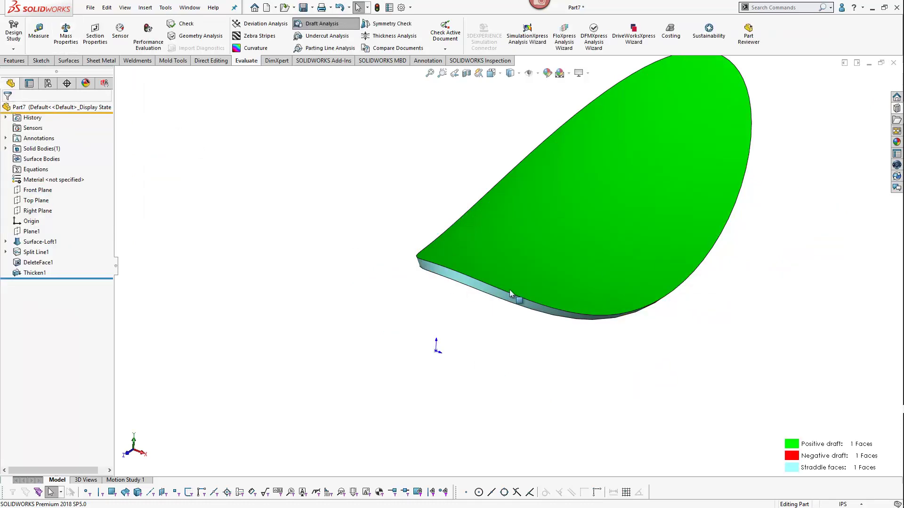
scroll(495, 257, "up", 3)
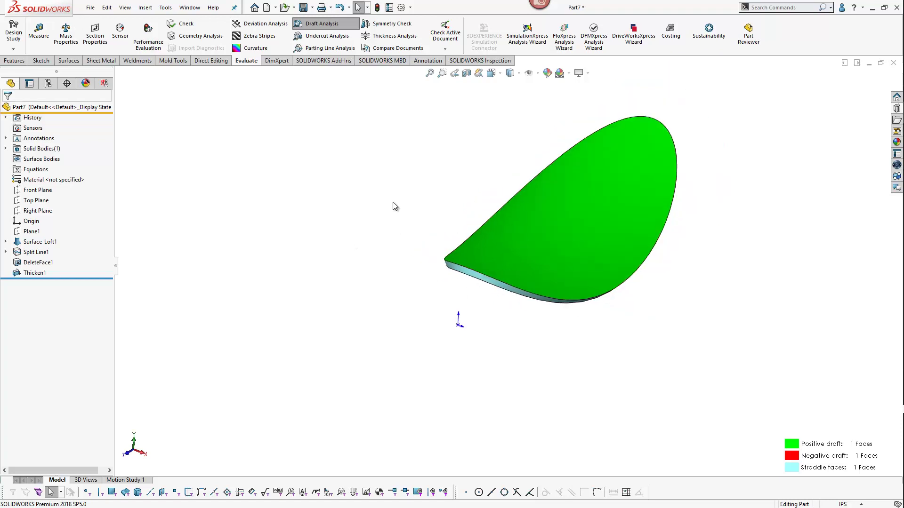
scroll(635, 244, "down", 2)
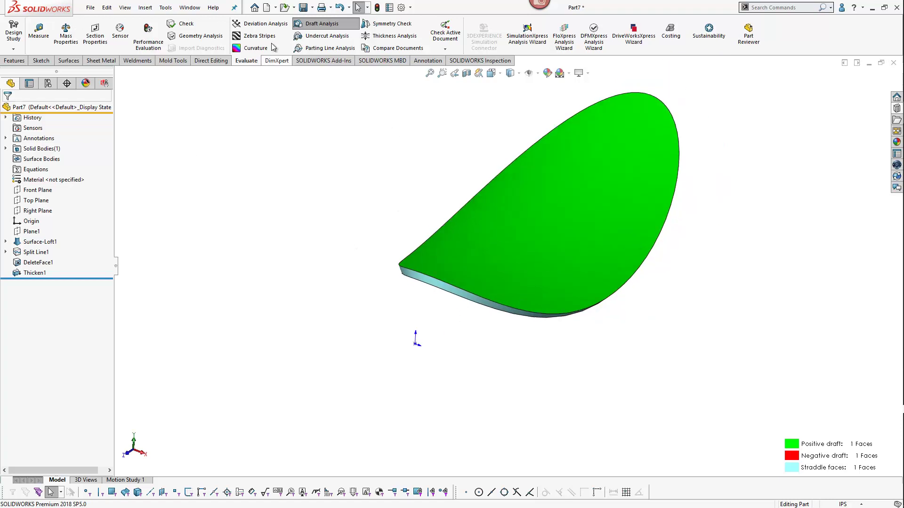
left_click(582, 224)
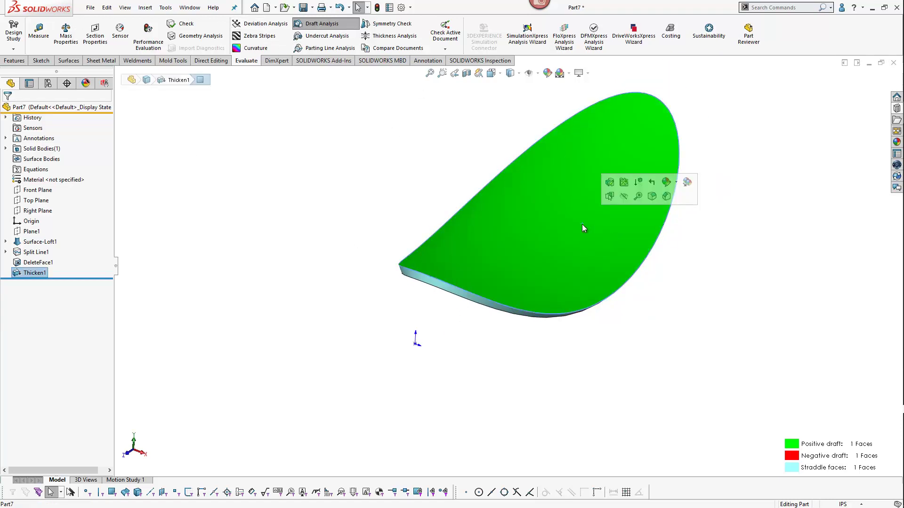
left_click(404, 183)
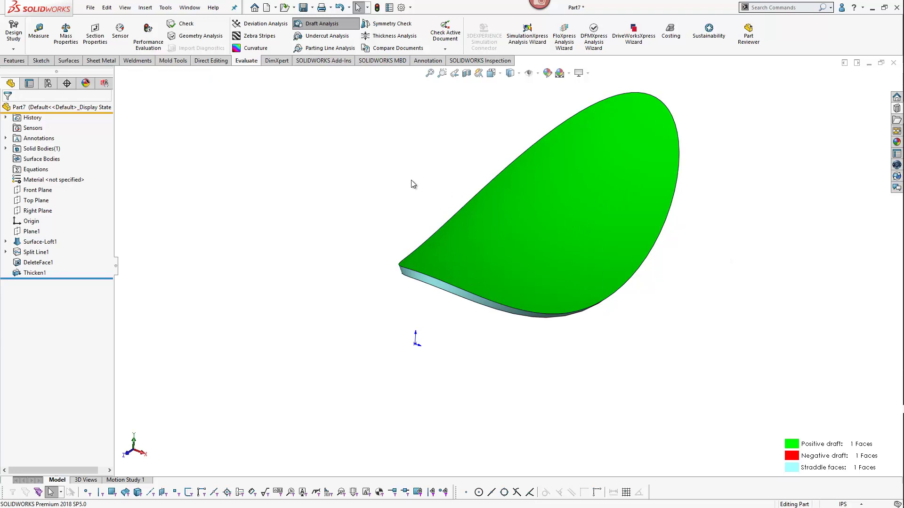
Rerun the draft analysis against the Top Plane at 1 degree with face classification off, inspecting the edge and underside
left_click(323, 24)
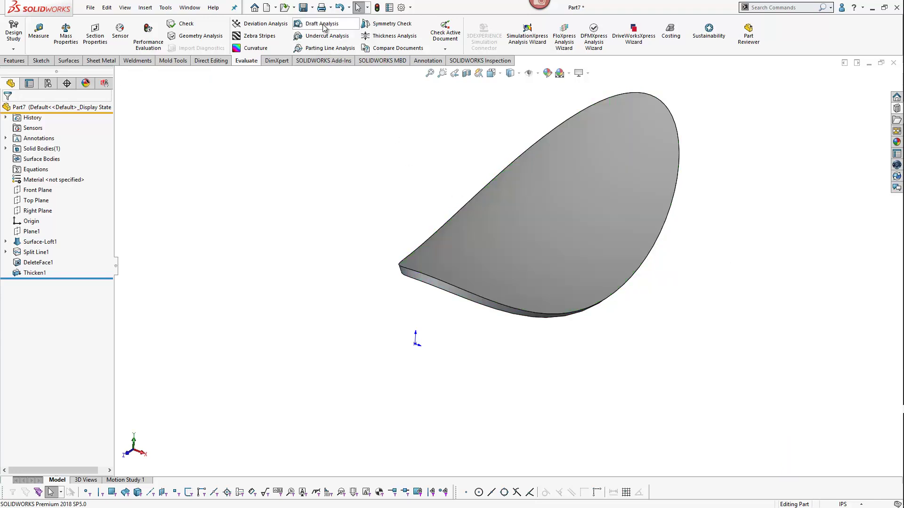
left_click(323, 24)
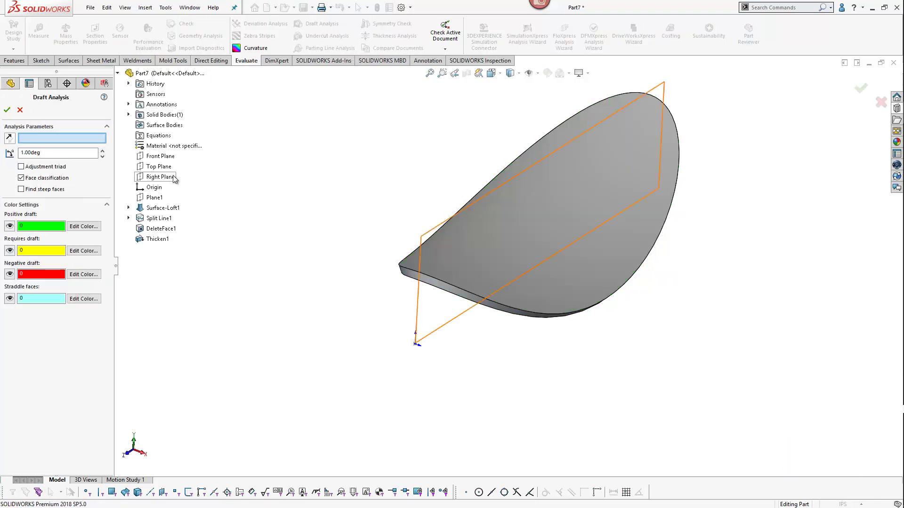
left_click(168, 168)
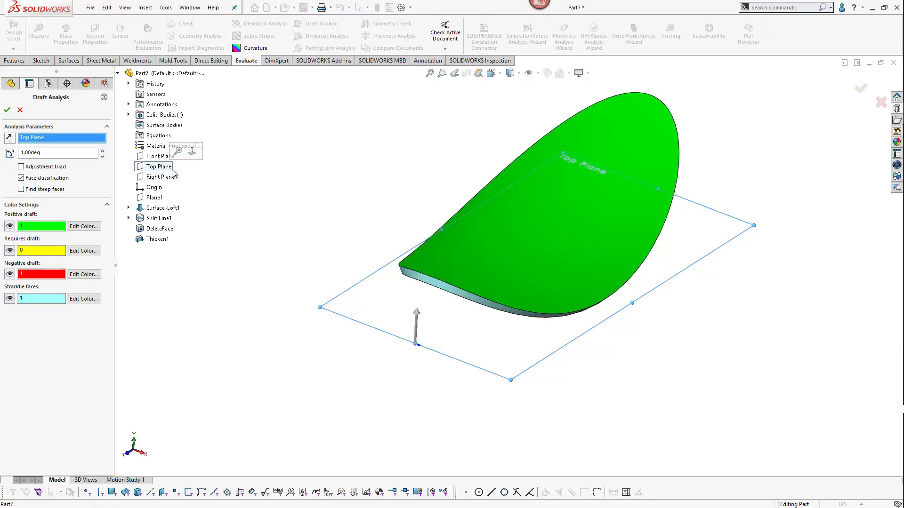
left_click(29, 179)
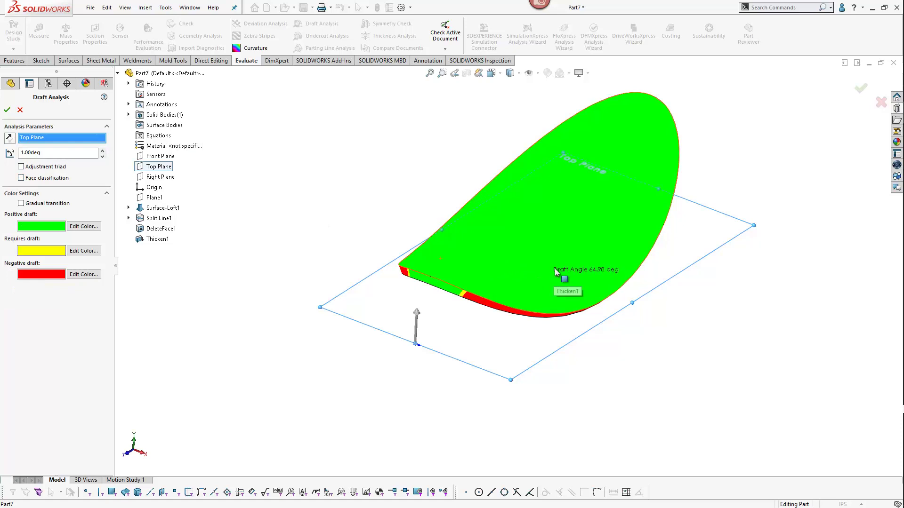
middle_click_drag(560, 242, 472, 262)
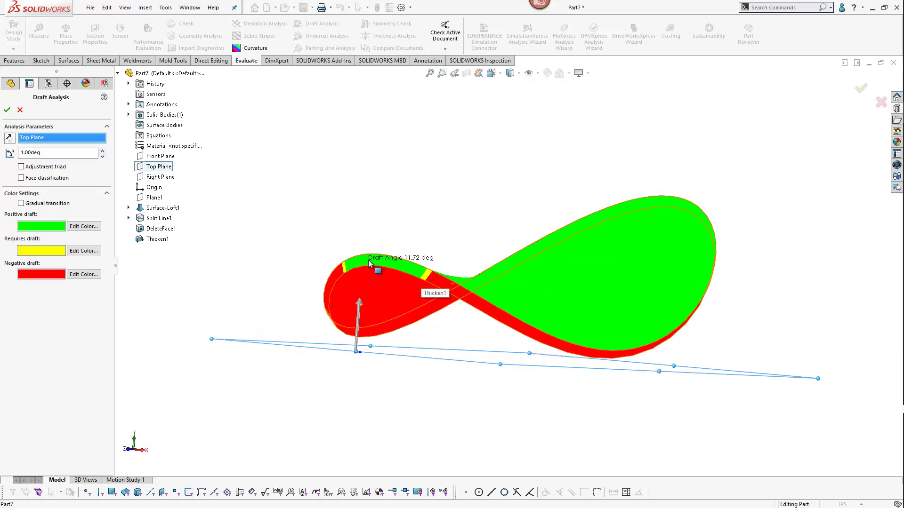
middle_click_drag(369, 257, 408, 184)
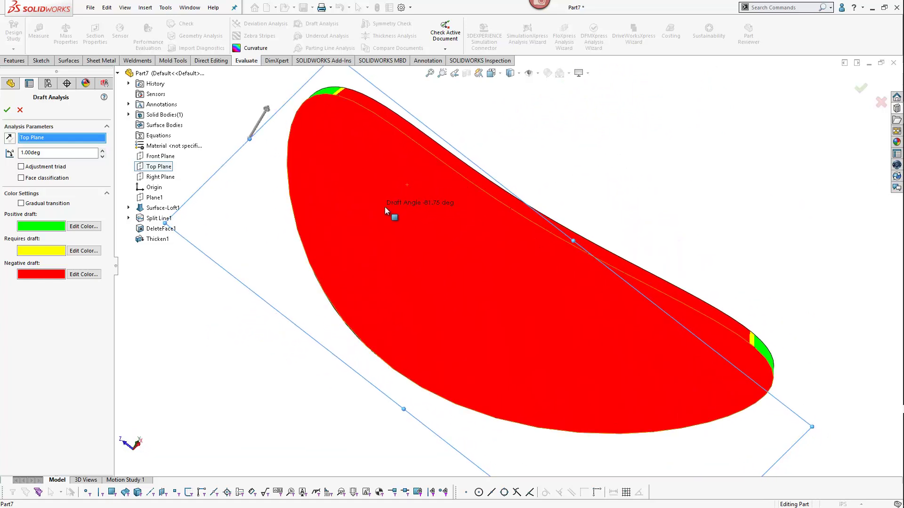
middle_click_drag(400, 238, 429, 324)
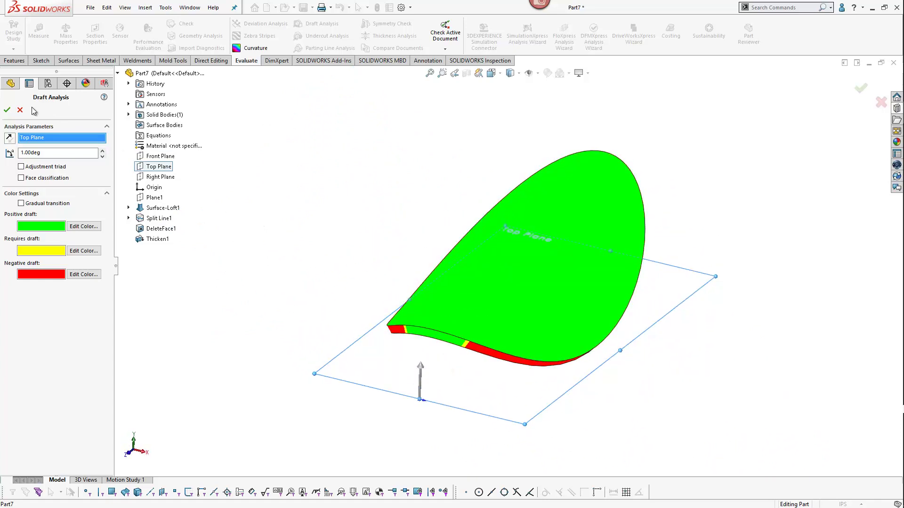
left_click(7, 110)
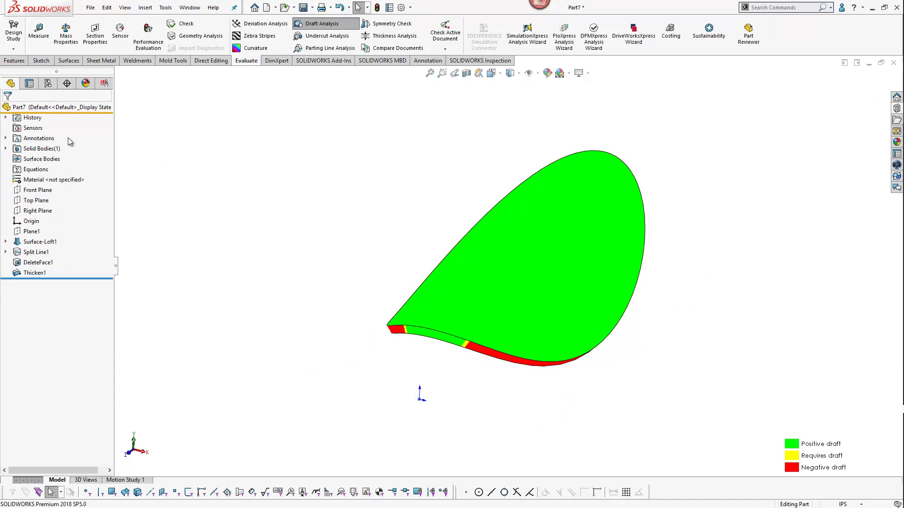
Apply a full round fillet to the body's rim, using the upper and lower faces as sides and the edge face as center
left_click(21, 63)
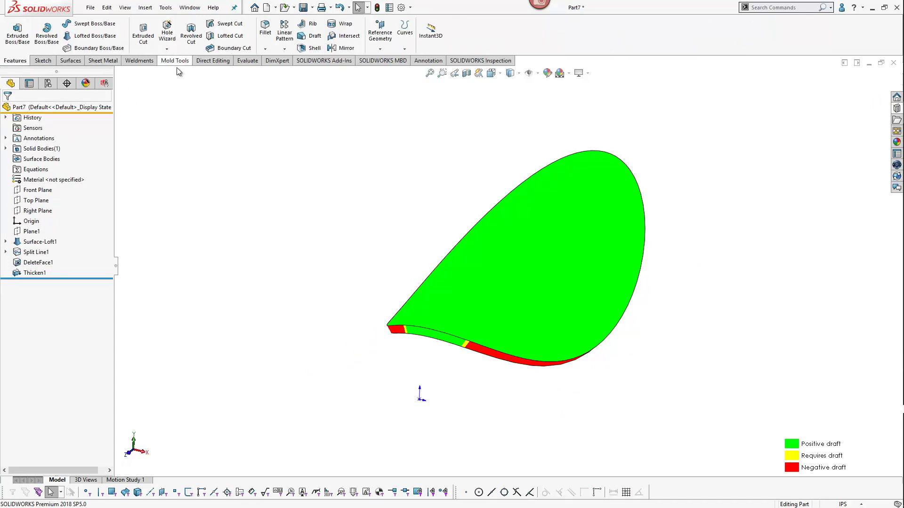
left_click(266, 27)
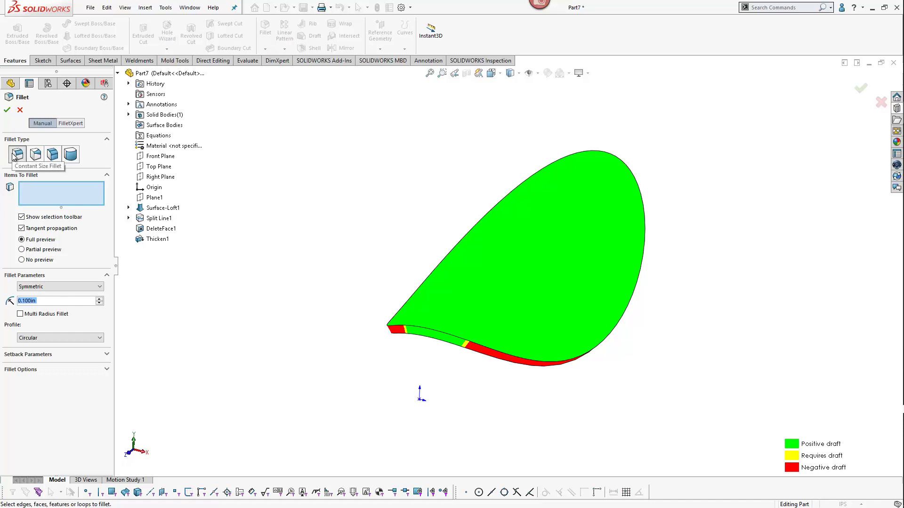
left_click(72, 155)
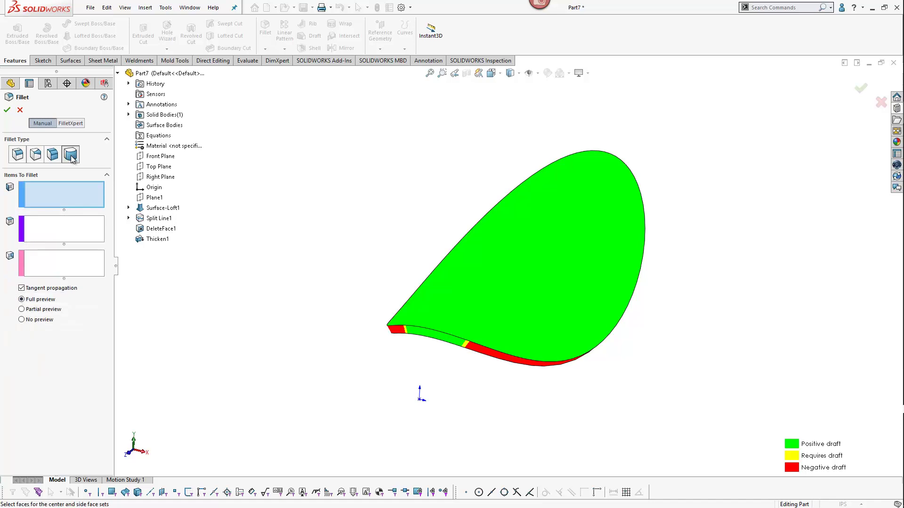
left_click(467, 310)
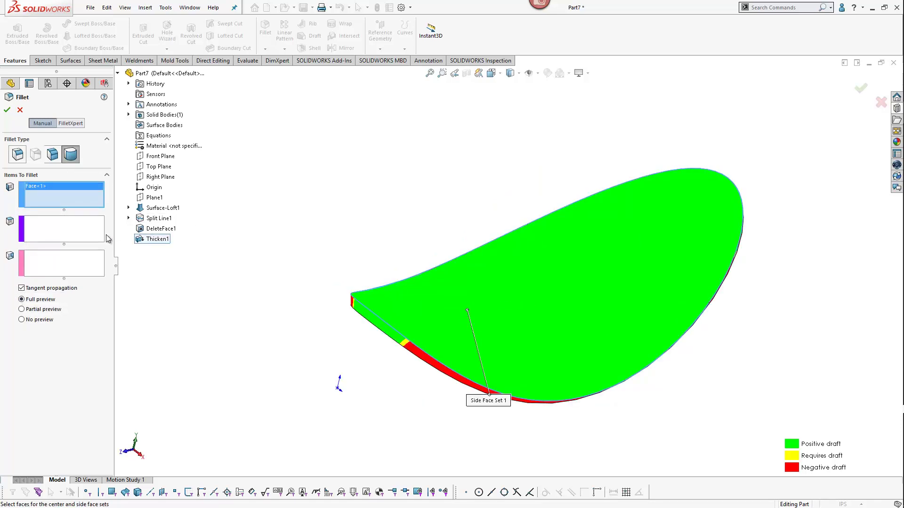
left_click(62, 224)
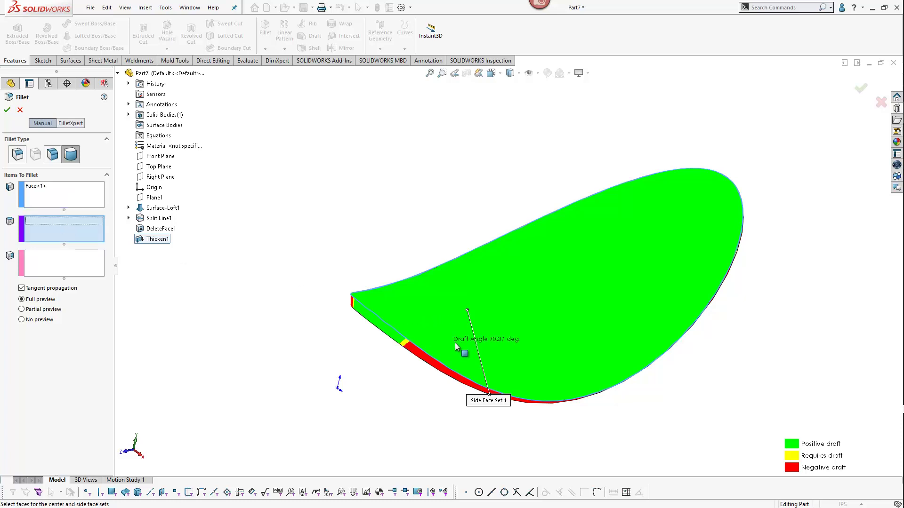
left_click(386, 333)
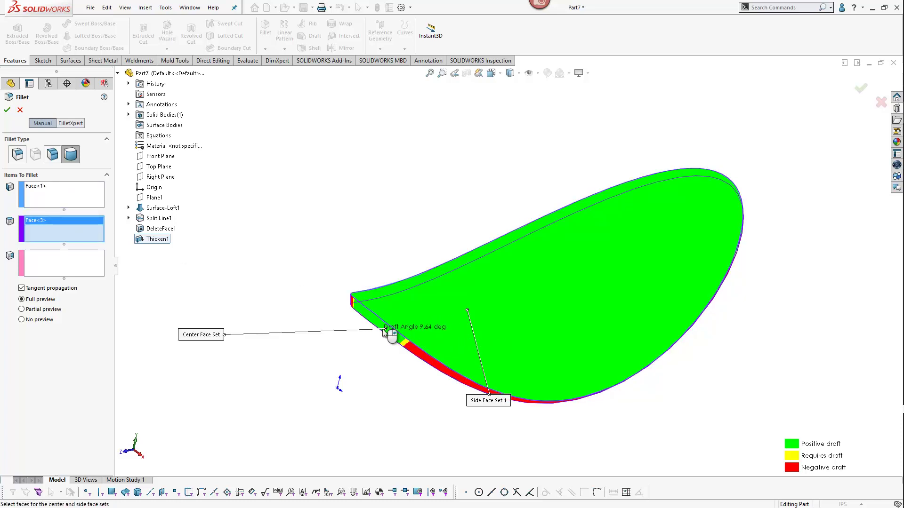
left_click(89, 264)
middle_click_drag(425, 419, 426, 293)
left_click(414, 264)
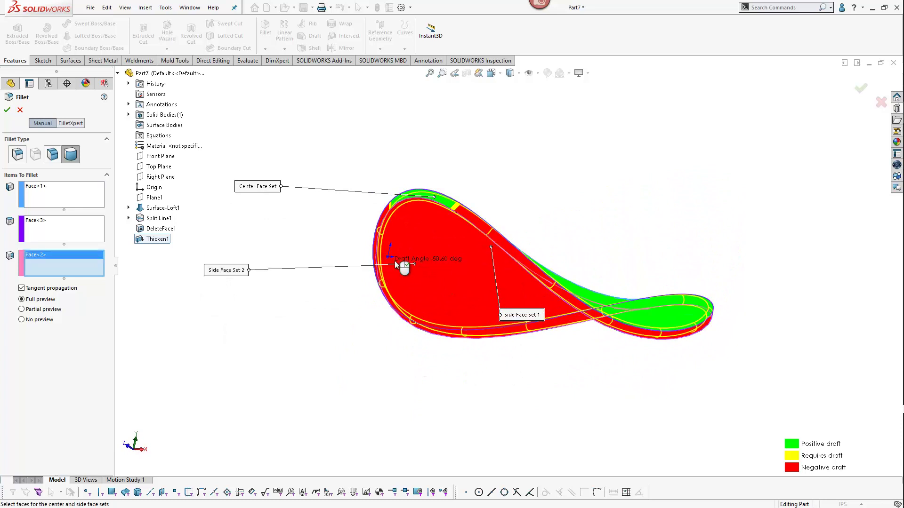
middle_click_drag(400, 262, 314, 292)
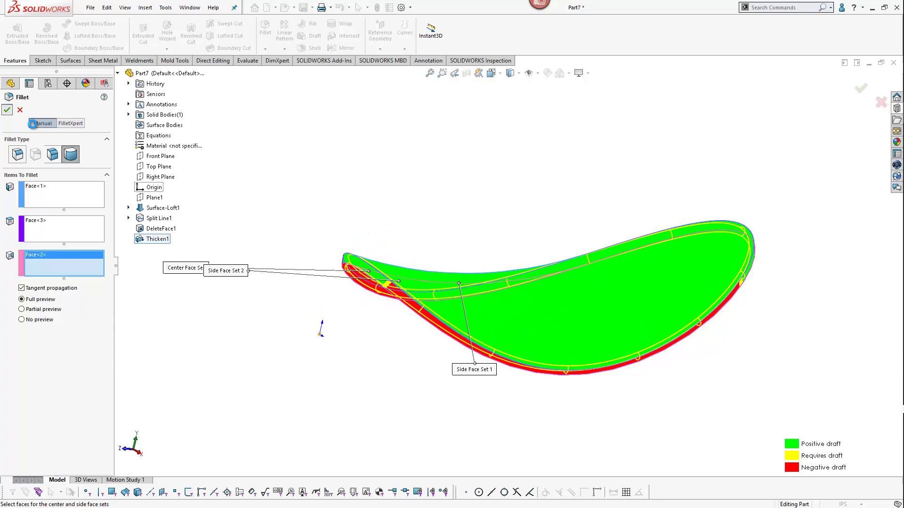
key("Return")
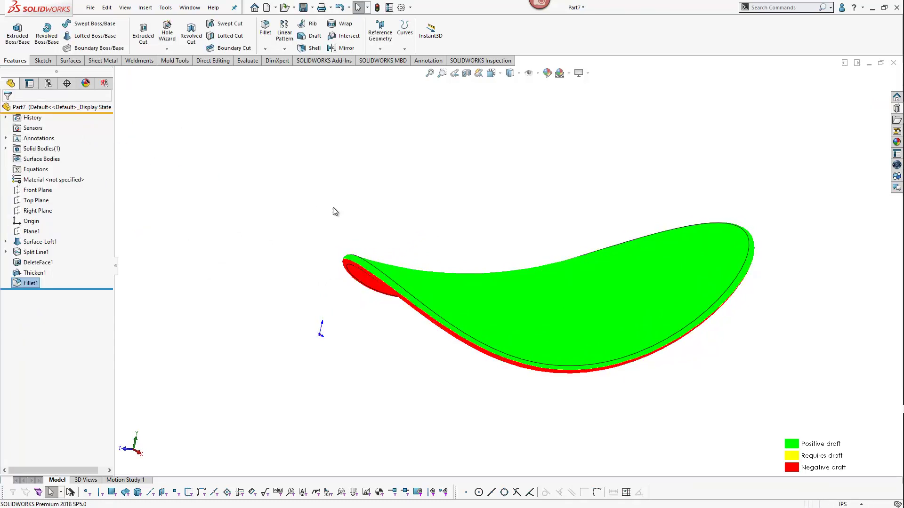
Examine the draft colours along the rounded rim and turn off the draft analysis display
mouse_move(398, 270)
middle_mouse_down()
mouse_move(390, 281)
mouse_move(445, 275)
mouse_move(479, 313)
mouse_move(417, 239)
mouse_move(398, 274)
middle_mouse_up()
scroll(398, 274, "down", 3)
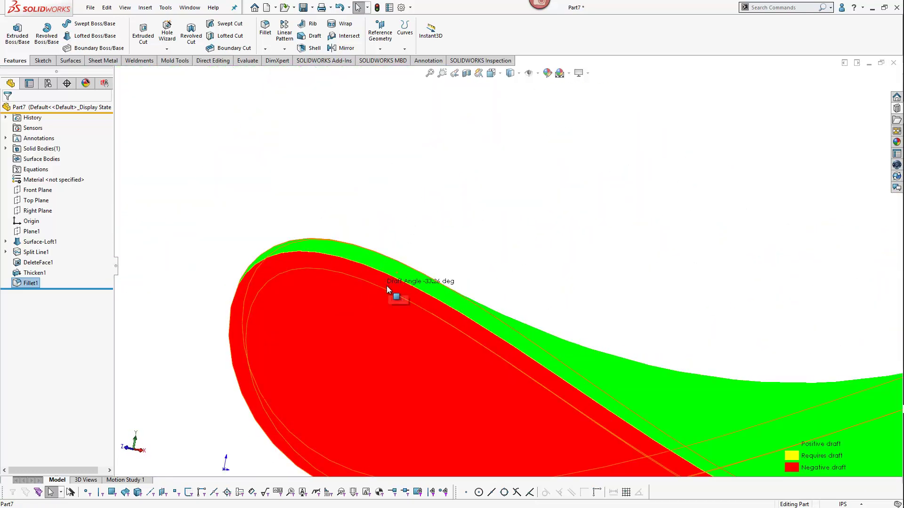
middle_click_drag(389, 297, 450, 271)
scroll(435, 211, "up", 5)
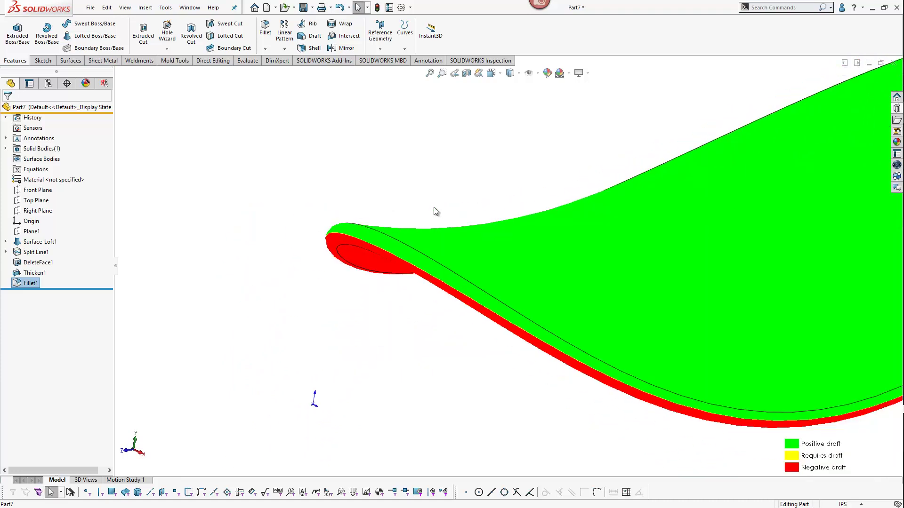
scroll(453, 207, "up", 3)
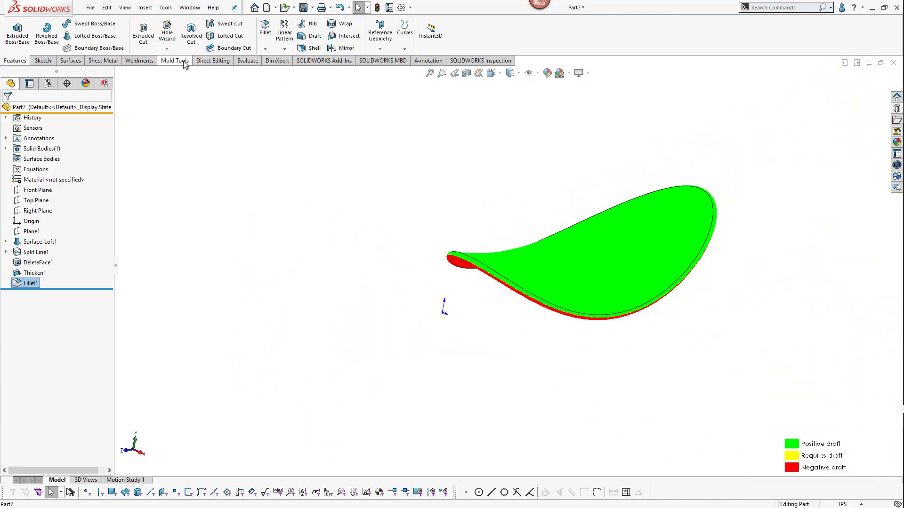
left_click(243, 61)
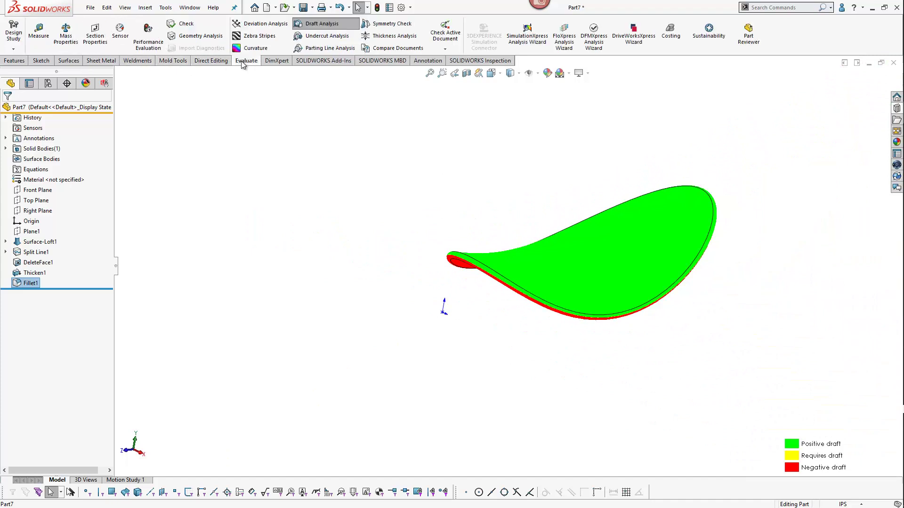
left_click(311, 24)
middle_click_drag(672, 308, 675, 267)
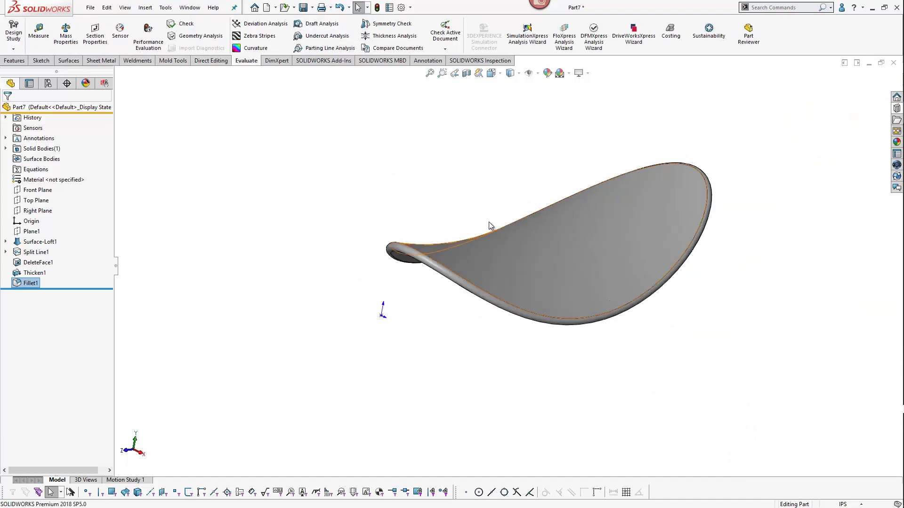
Create a reference plane offset 0.850 in above the Top Plane
left_click(41, 202)
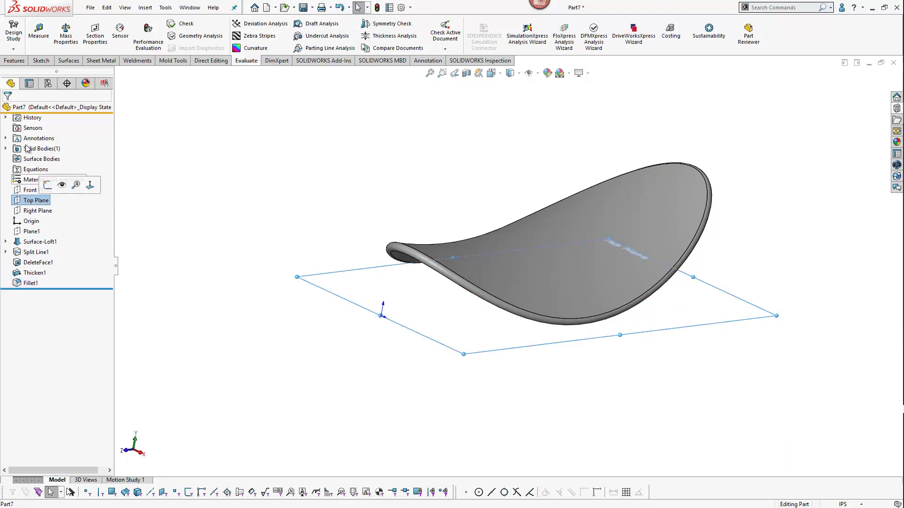
left_click(14, 61)
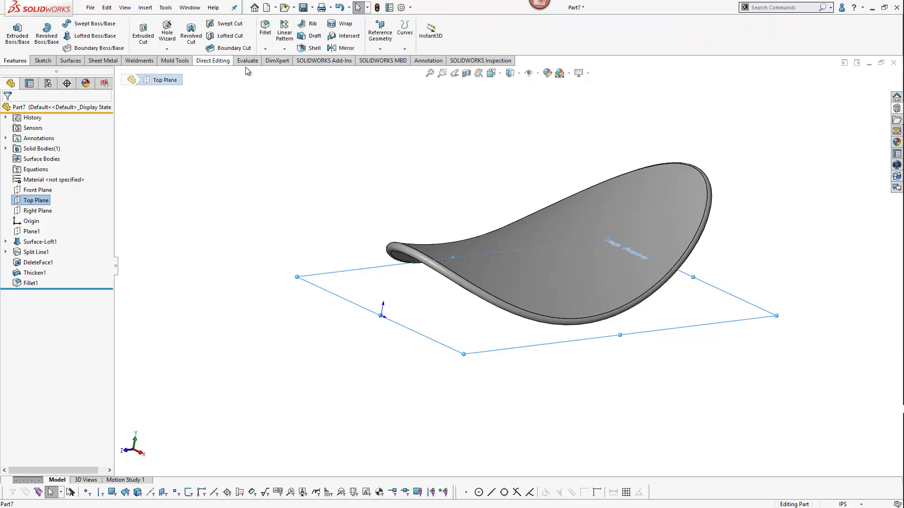
left_click(380, 49)
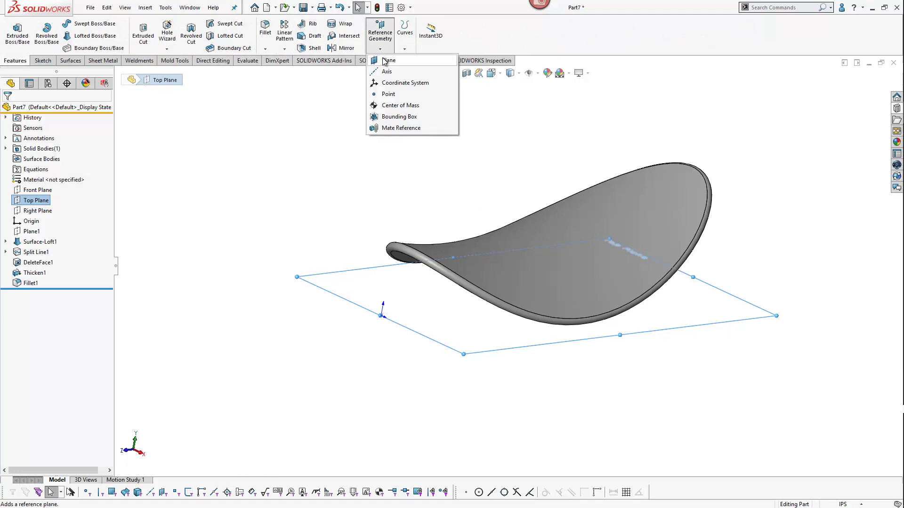
left_click(388, 60)
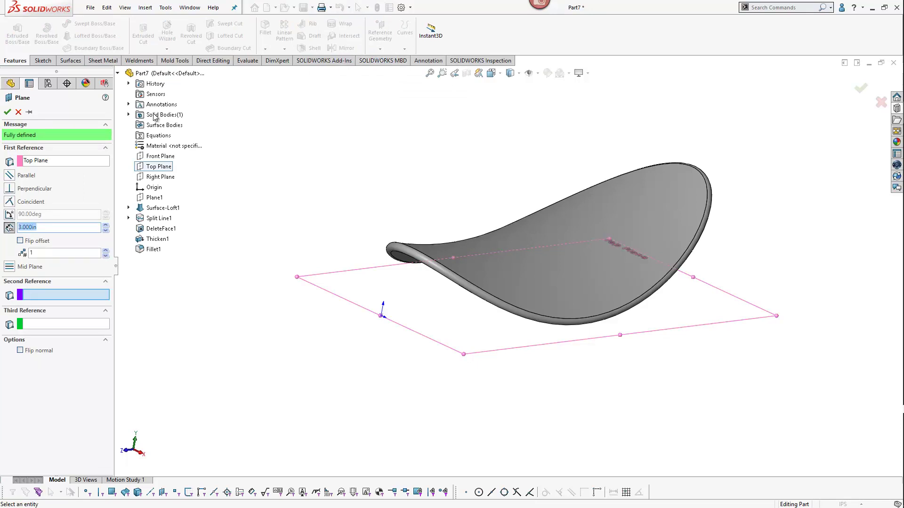
double_click(45, 231)
key("Return")
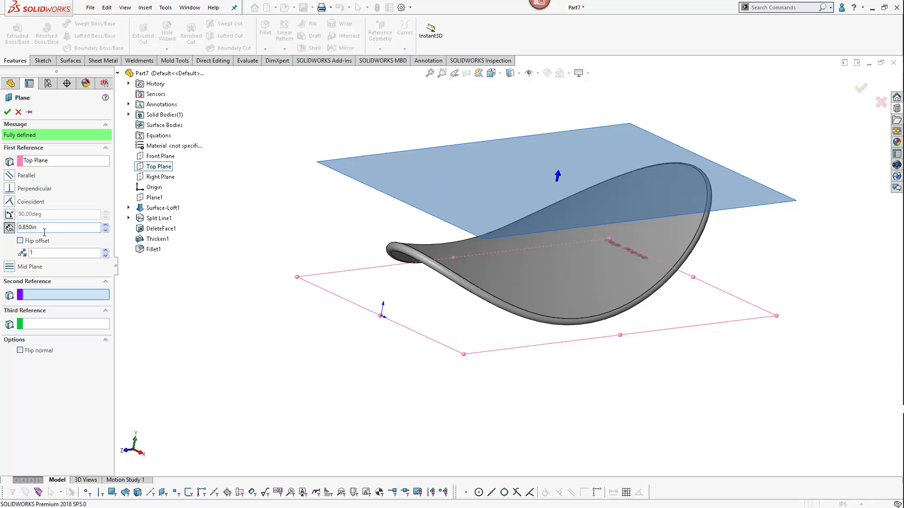
left_click(7, 113)
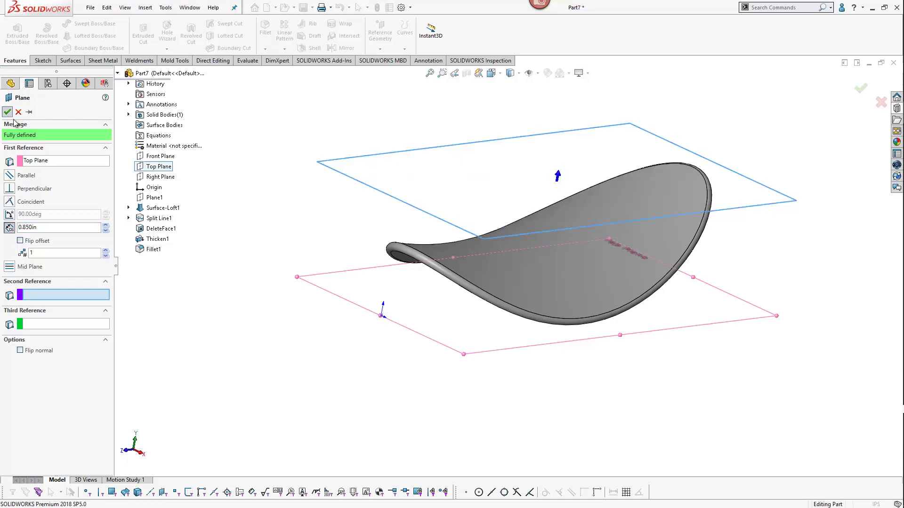
middle_click_drag(228, 214, 228, 216)
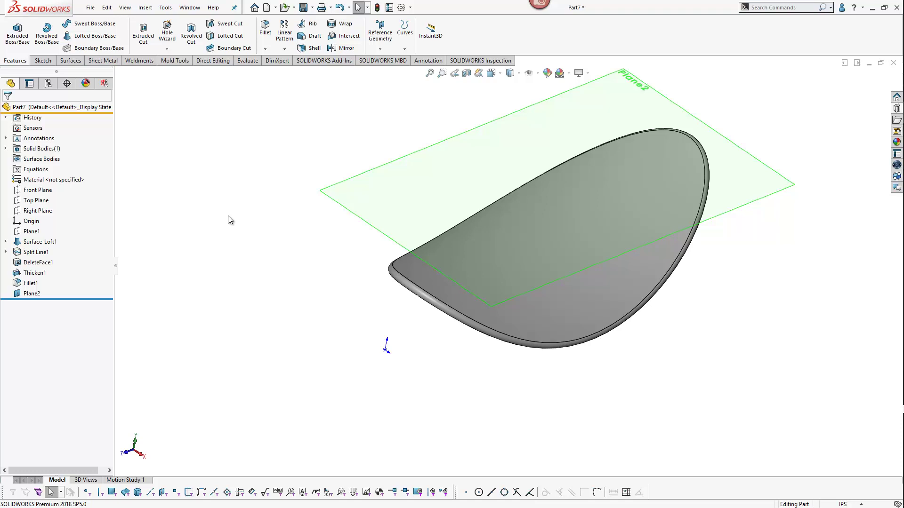
Start a sketch on the offset plane and draw a vertical line about 1.477 in long beside the body
left_click(42, 60)
left_click(13, 32)
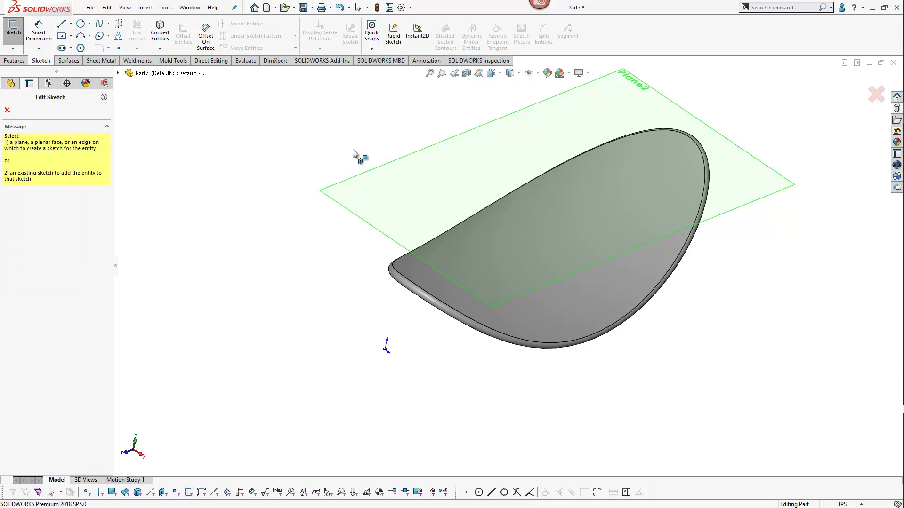
left_click(420, 180)
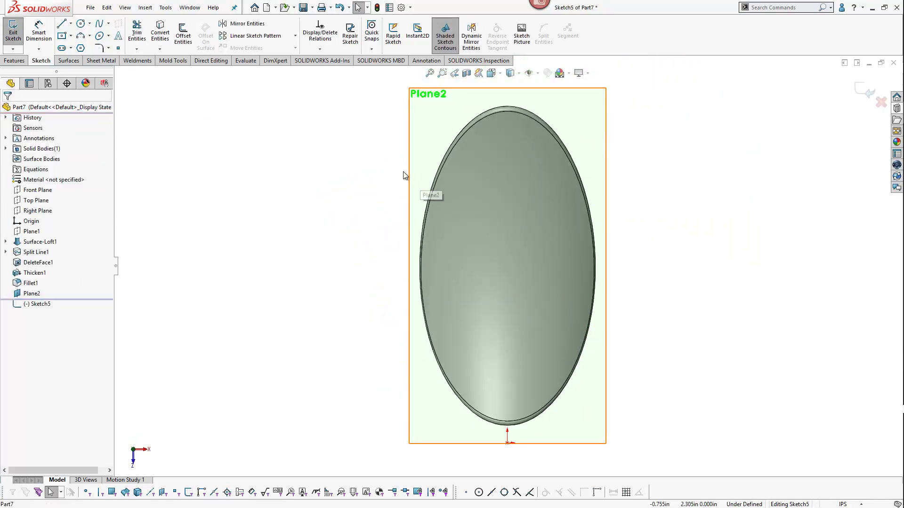
left_click(61, 23)
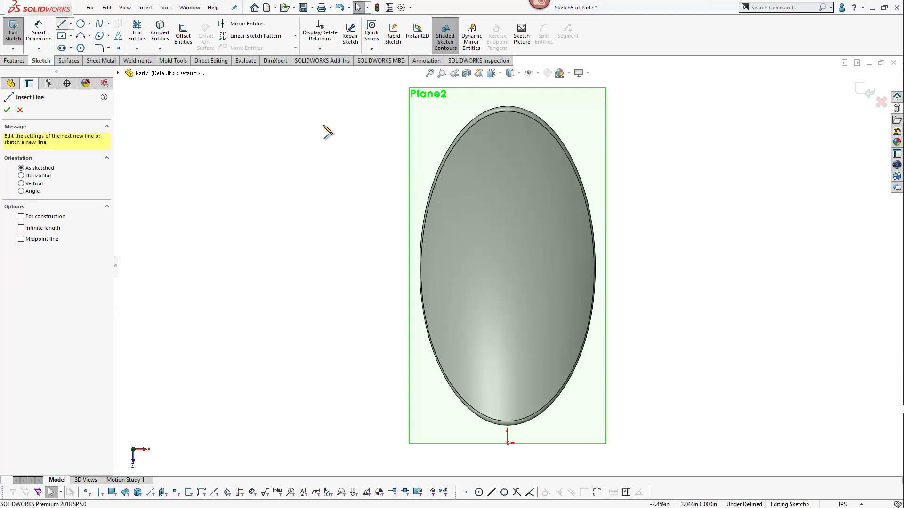
left_click(348, 163)
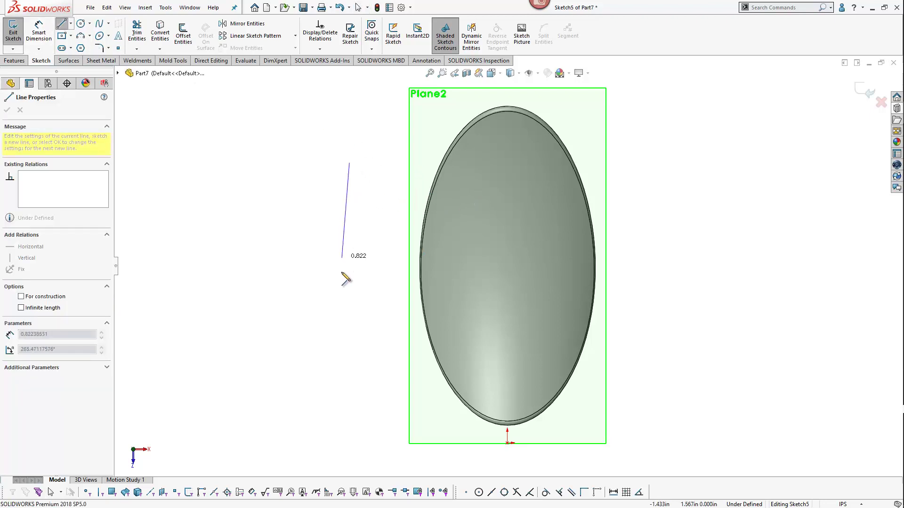
left_click(349, 333)
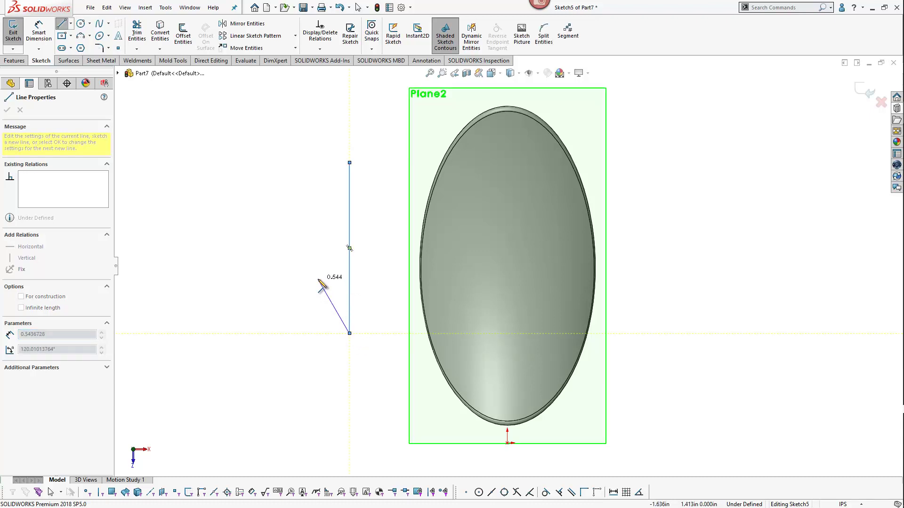
key("Escape")
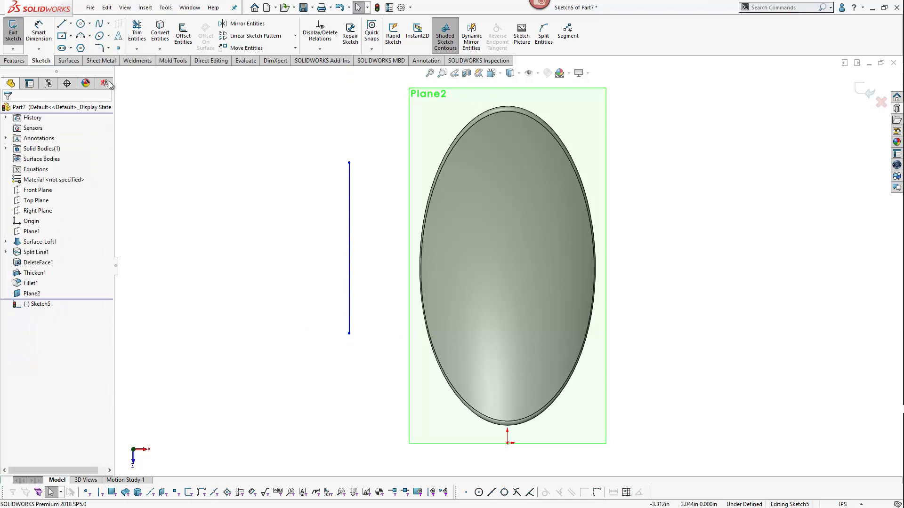
Add a horizontal midpoint line about 0.974 in long, centred on the vertical line's midpoint
left_click(71, 24)
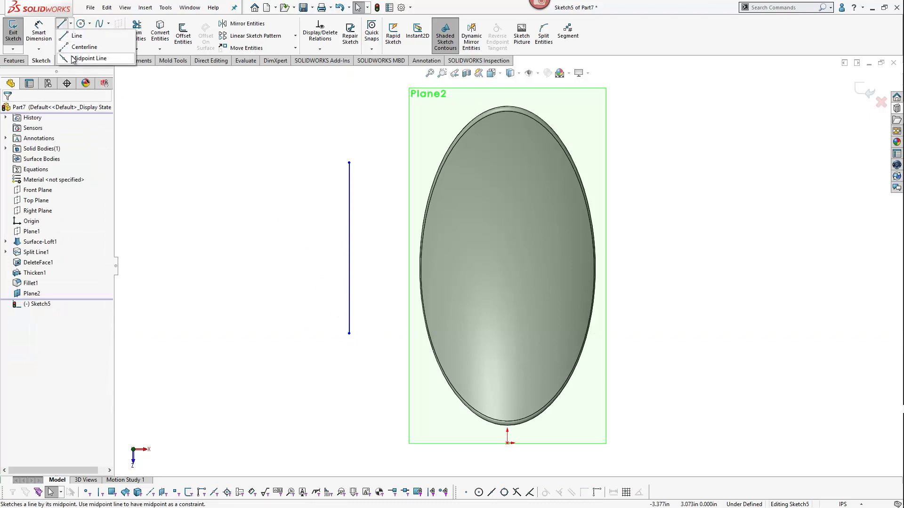
left_click(72, 59)
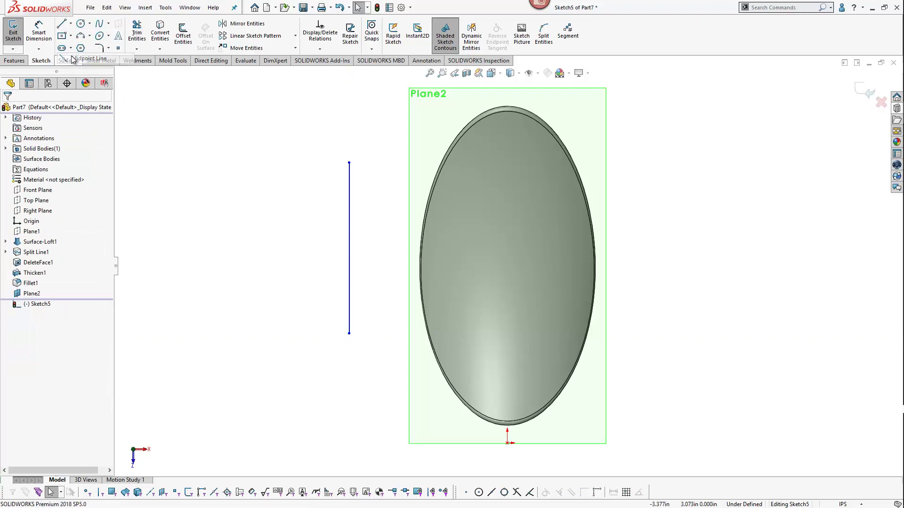
left_click(349, 249)
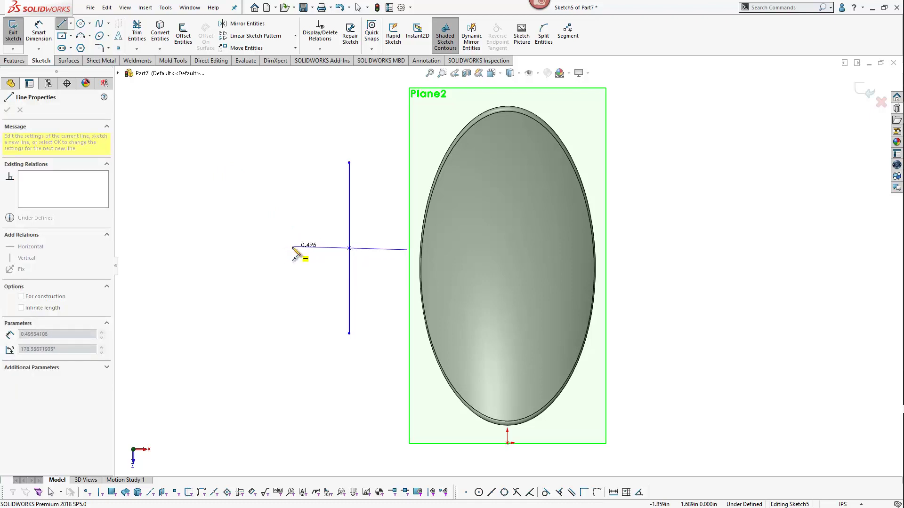
left_click(292, 248)
key("Escape")
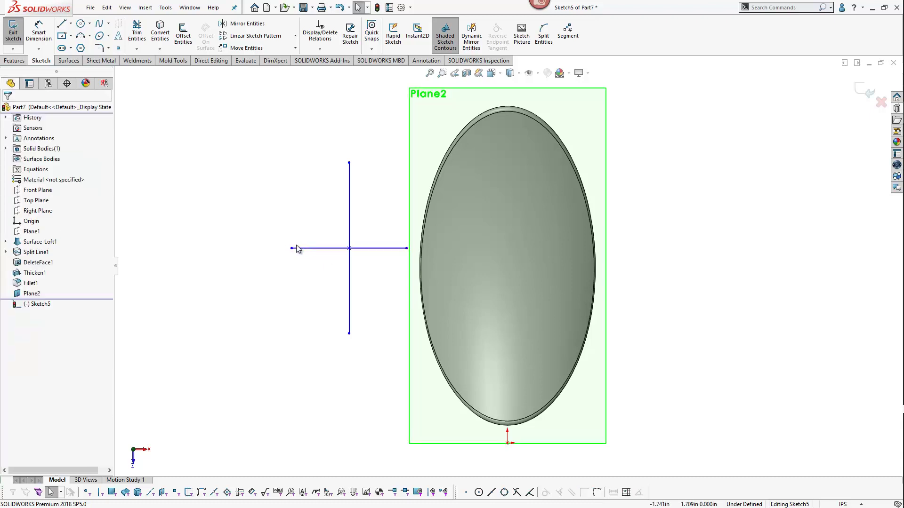
left_click(292, 248)
left_click(295, 263)
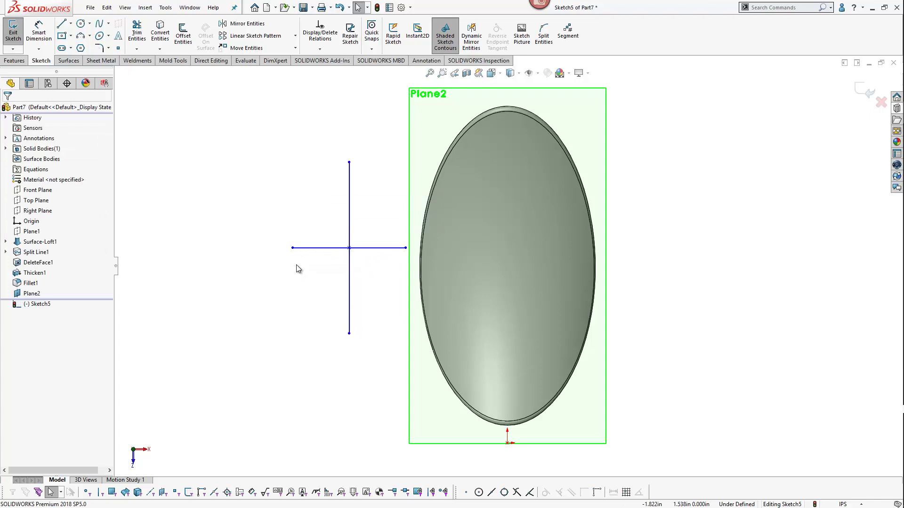
left_click(349, 247)
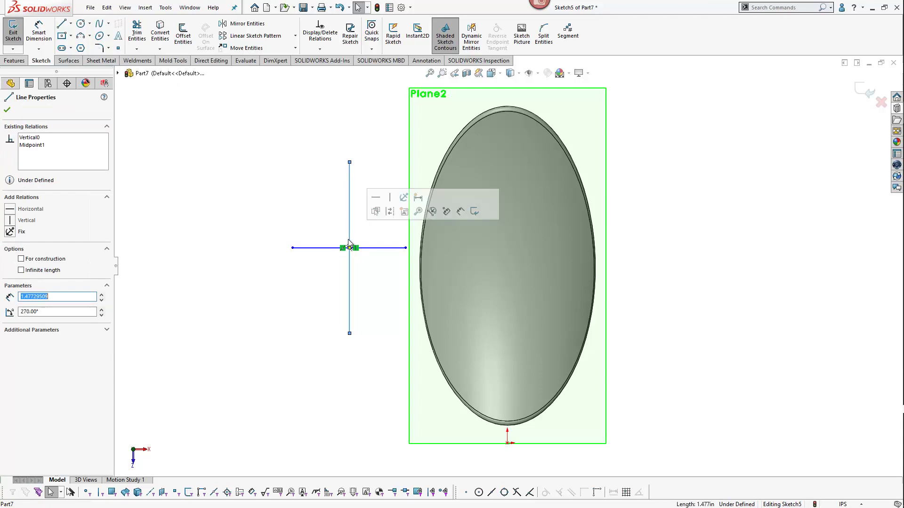
left_click(508, 443, "ctrl")
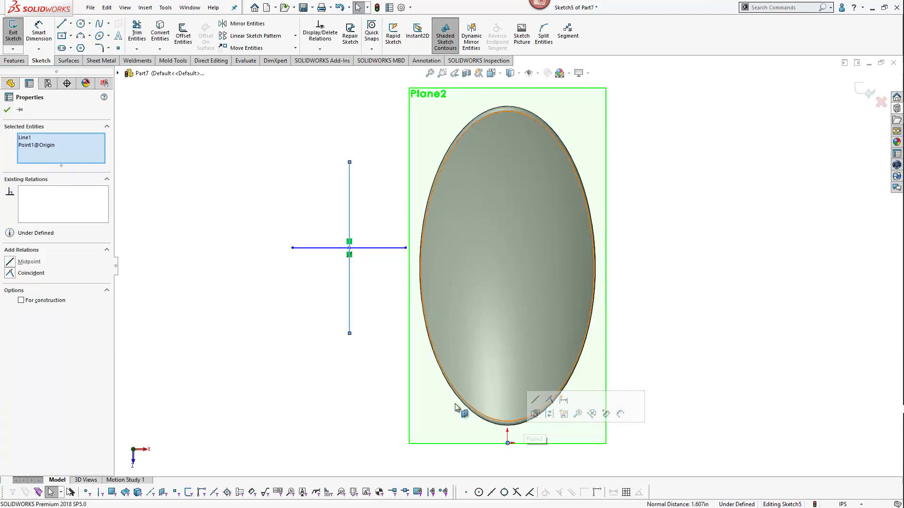
left_click(395, 391)
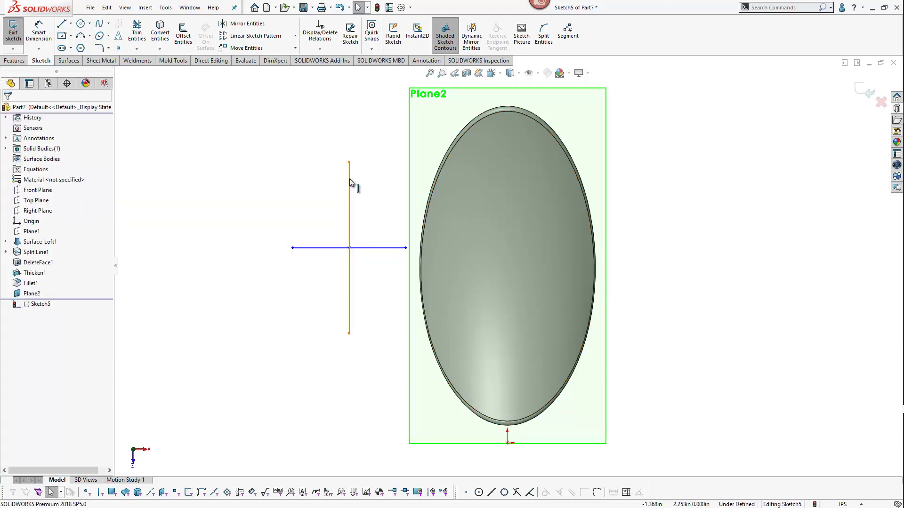
Align both endpoints of the vertical line with the origin using a Vertical relation
left_click(350, 163)
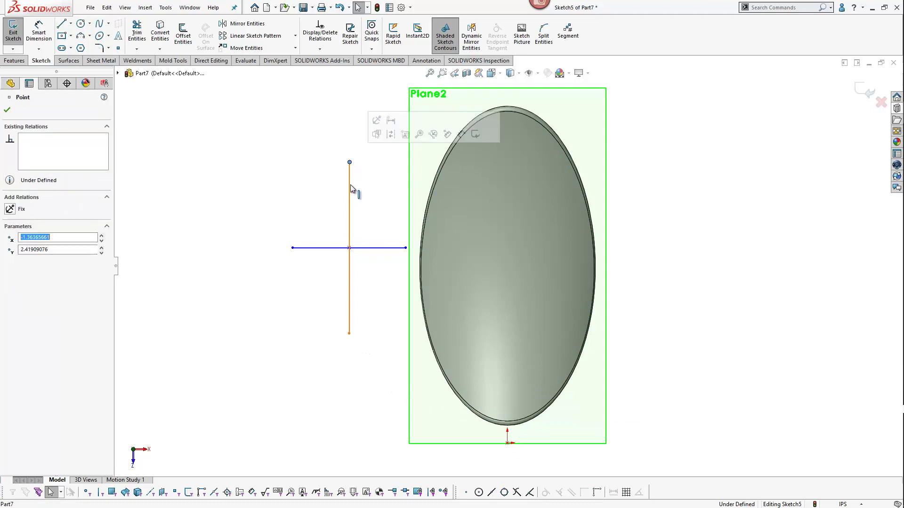
left_click(350, 334, "ctrl")
left_click(507, 443, "ctrl")
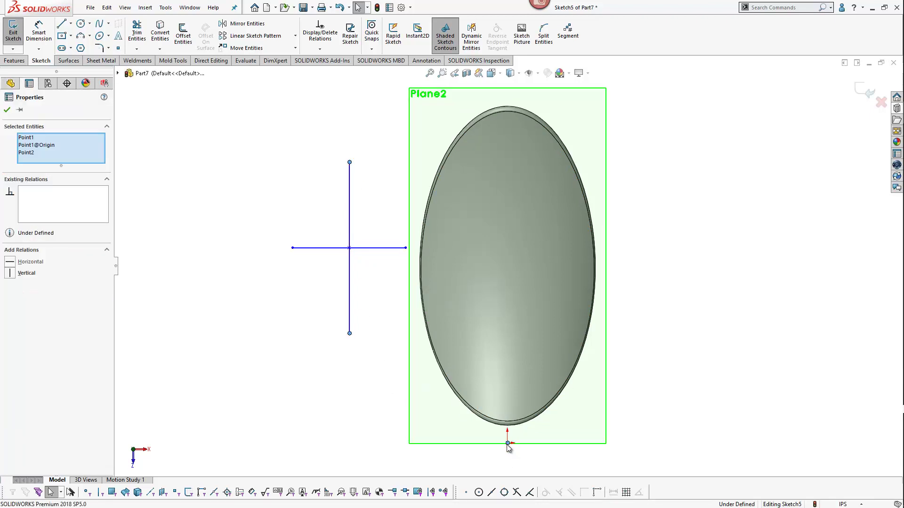
left_click(548, 403)
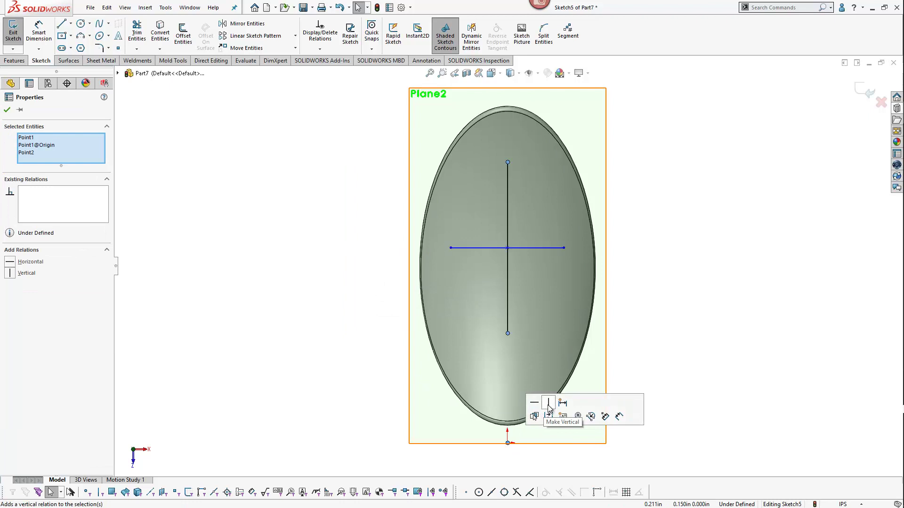
left_click(358, 324)
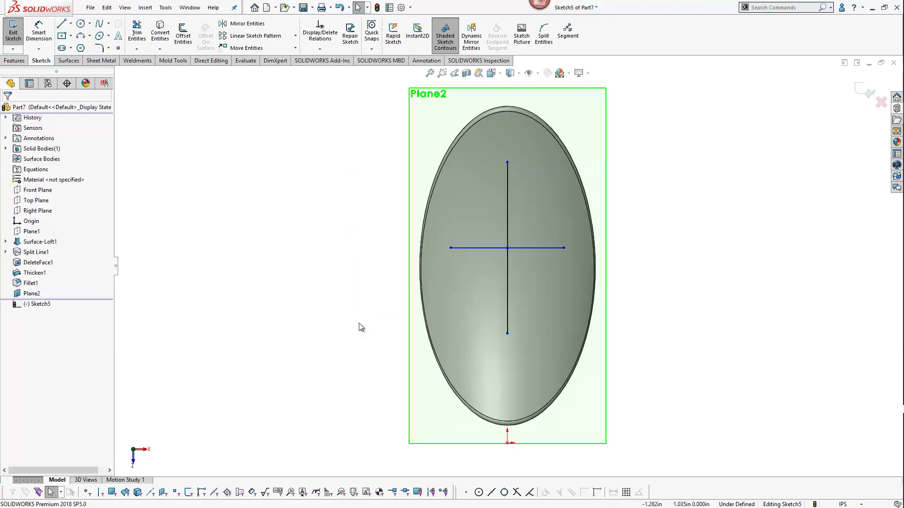
Dimension the vertical line's length and set it to 2 in
left_click(39, 32)
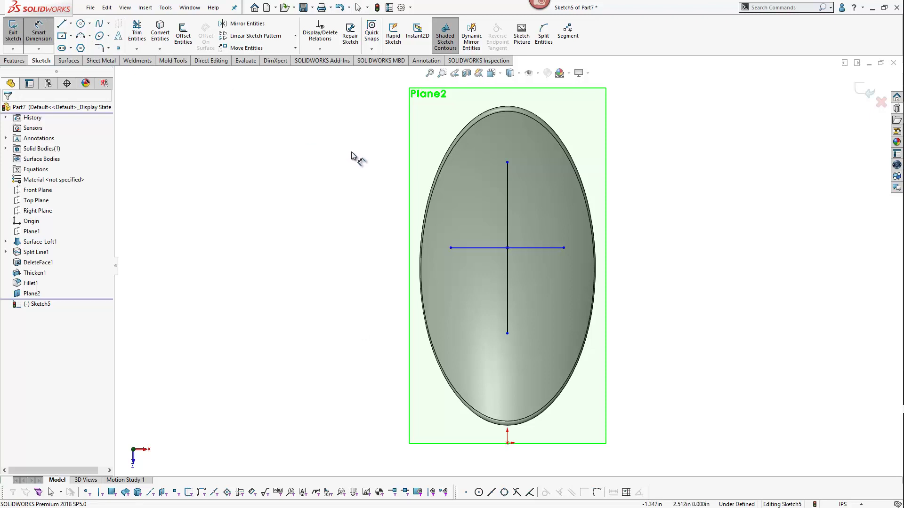
left_click(512, 210)
left_click(690, 240)
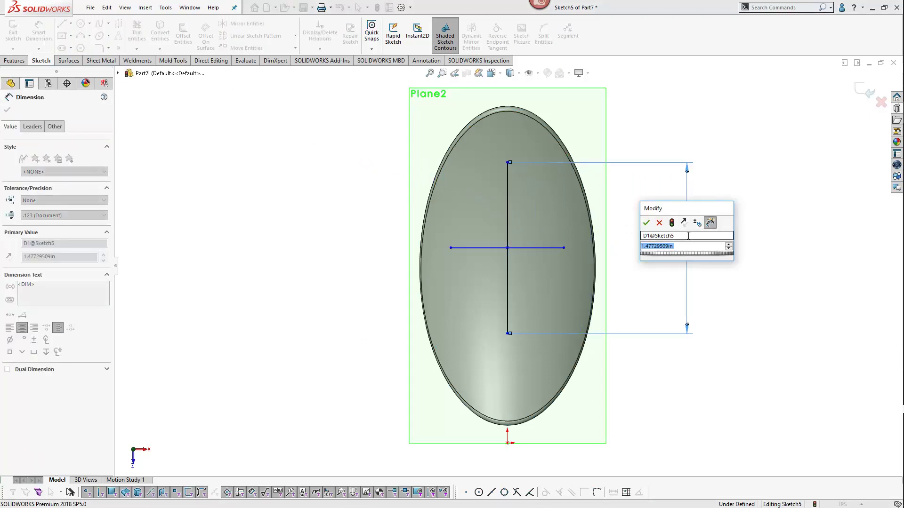
type("2")
key("Return")
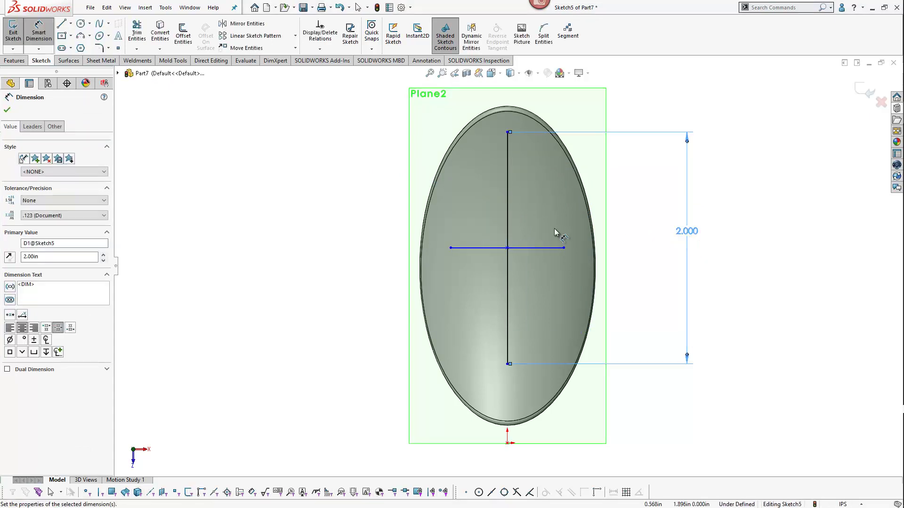
Dimension the horizontal line's length and set it to 1 in
left_click(500, 248)
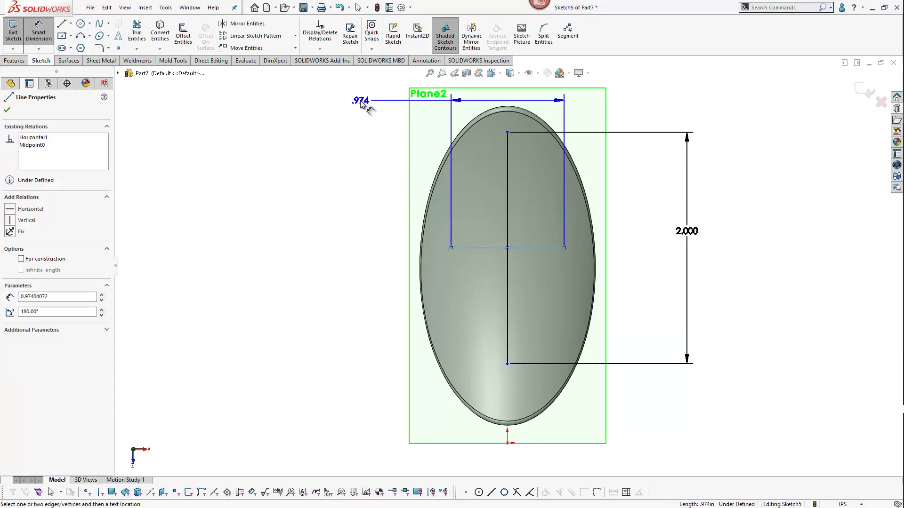
left_click(360, 99)
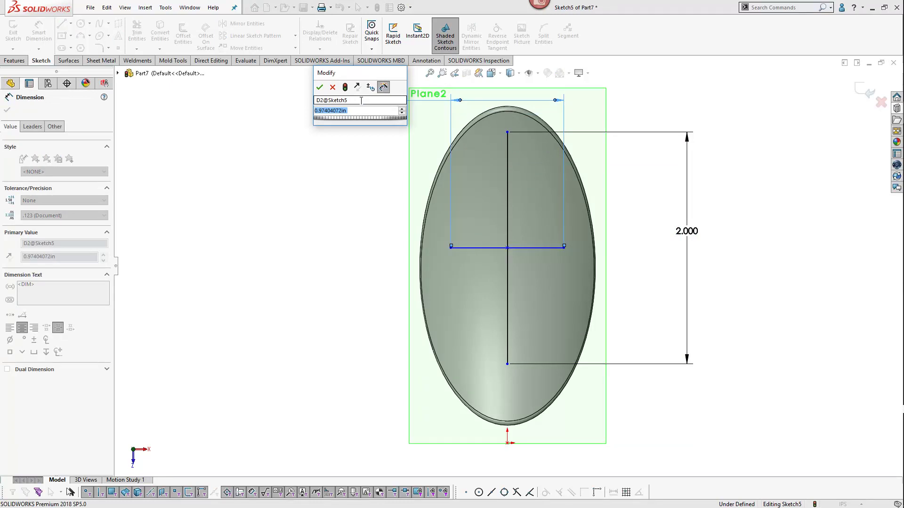
type("1")
key("Return")
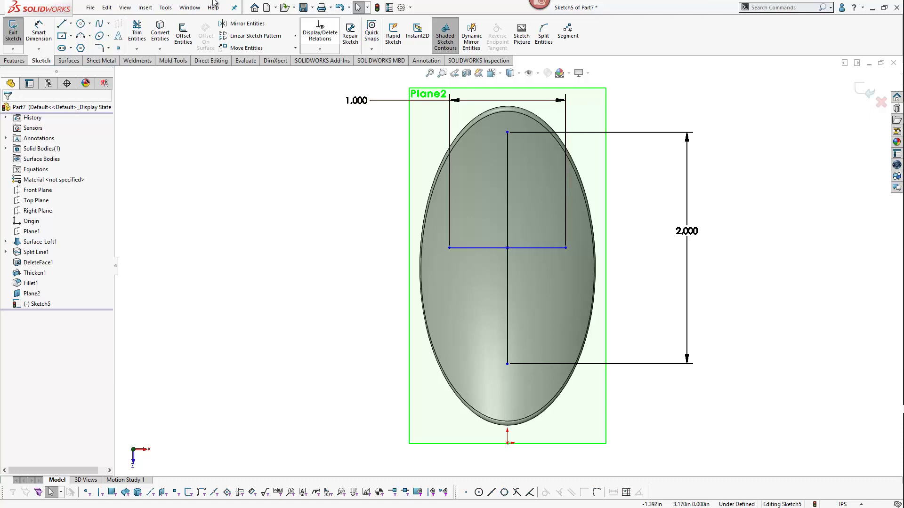
left_click(39, 33)
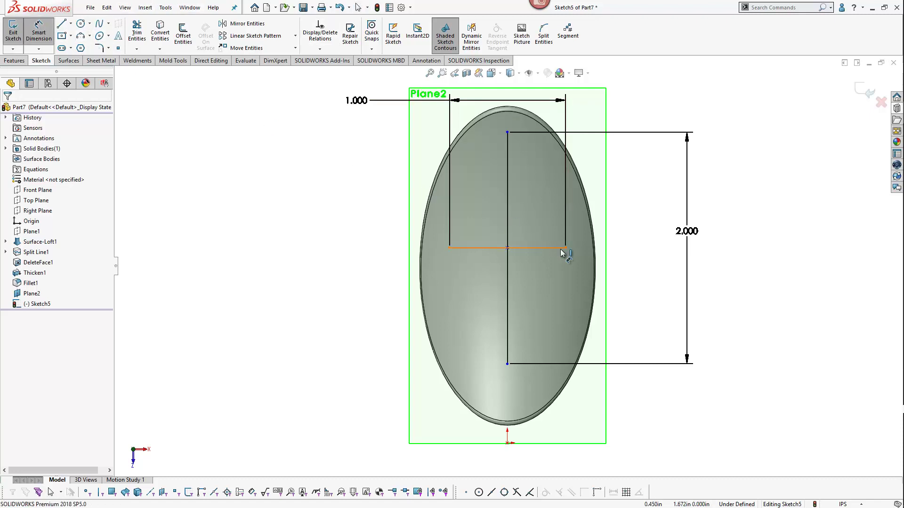
left_click(565, 248)
left_click(507, 220)
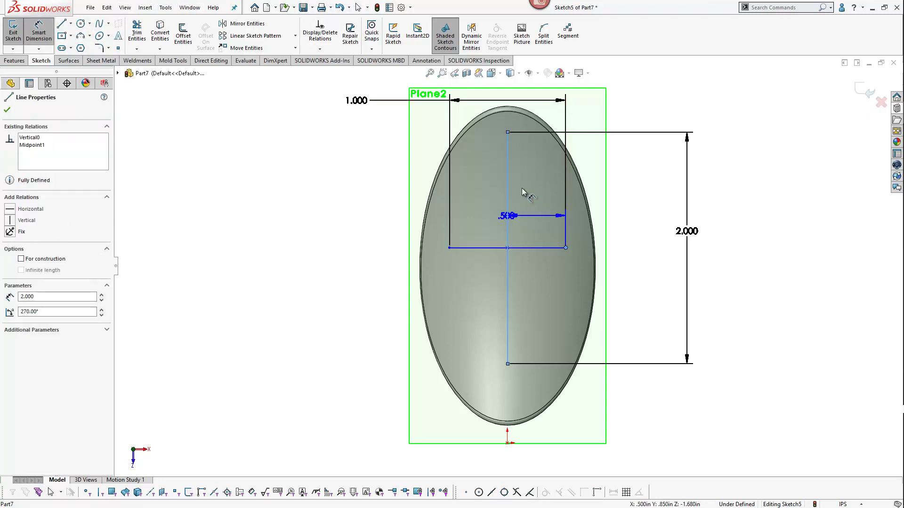
key("z")
left_click(527, 123)
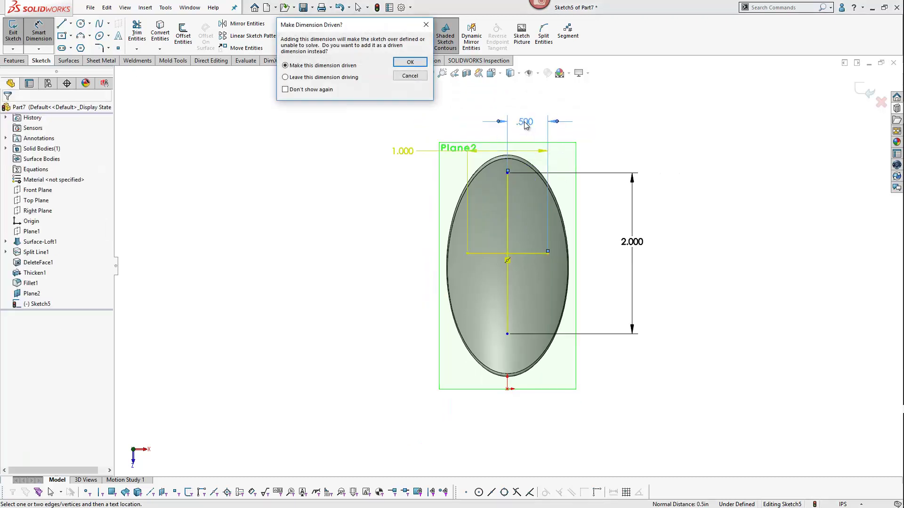
left_click(420, 78)
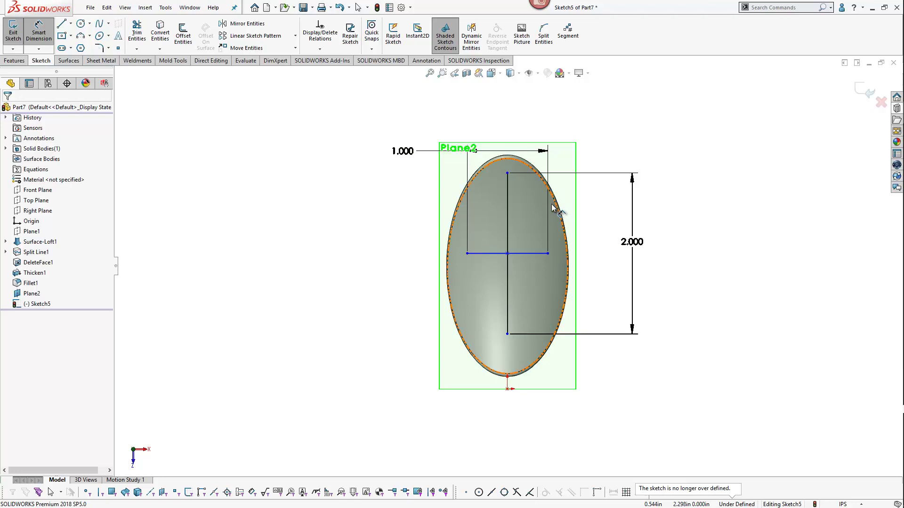
left_click(534, 257)
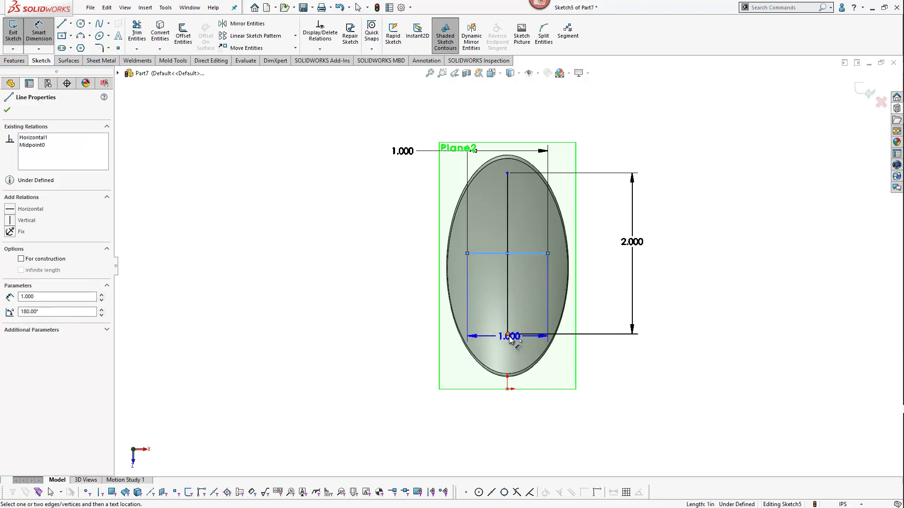
left_click(507, 333)
left_click(521, 311)
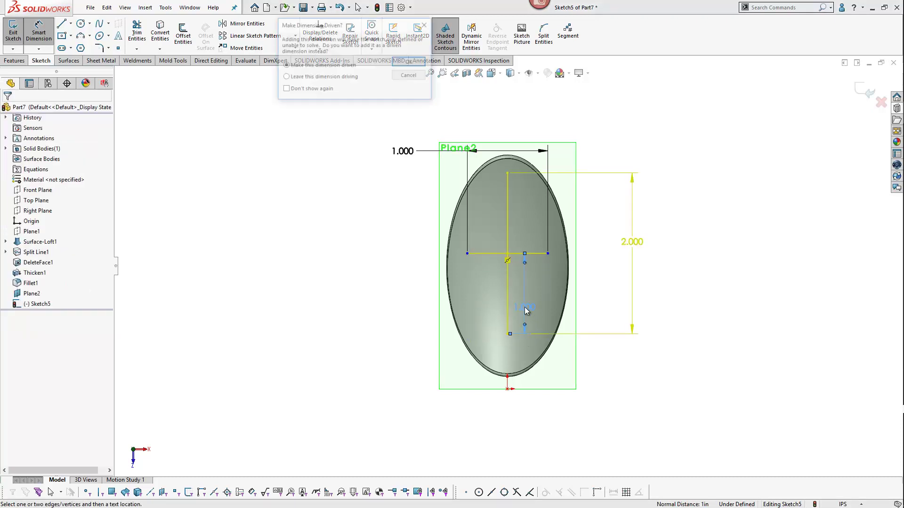
left_click(410, 76)
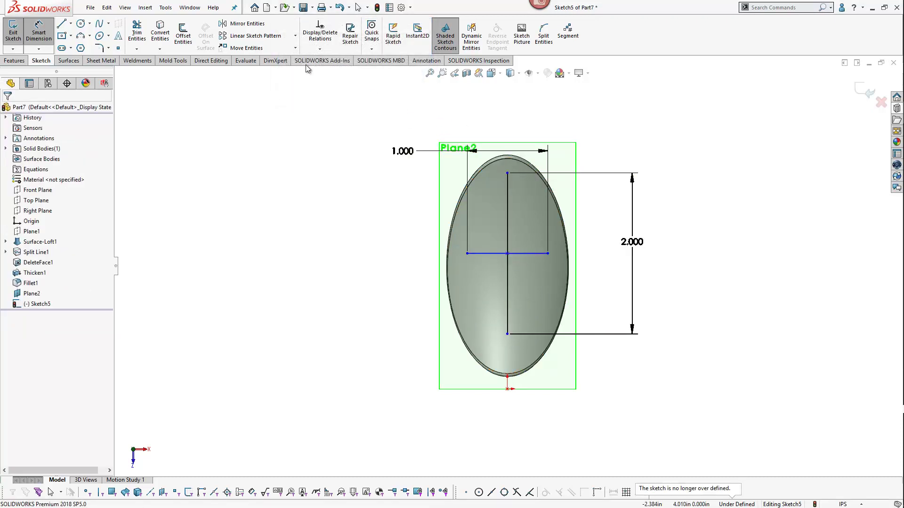
Dimension the distance from the origin to the vertical line's lower endpoint and set it to .5 in
left_click(508, 389)
left_click(508, 334)
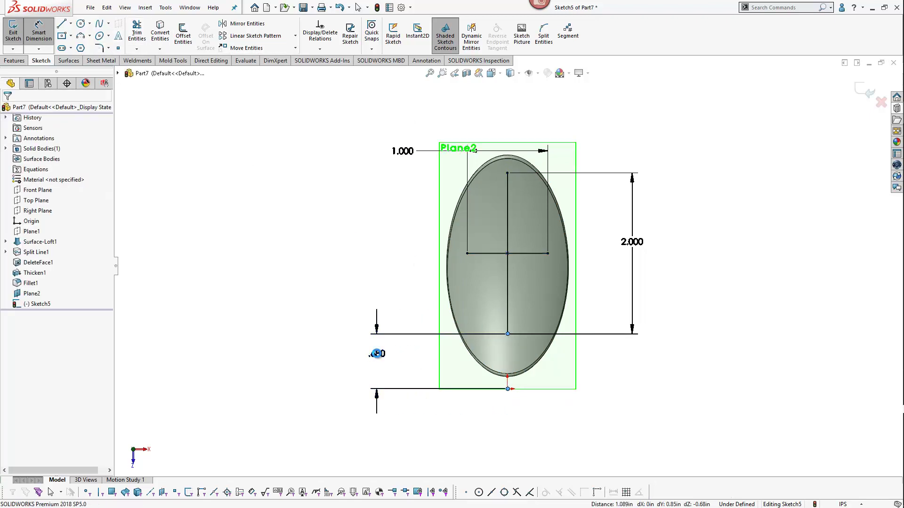
left_click(376, 353)
type(".5")
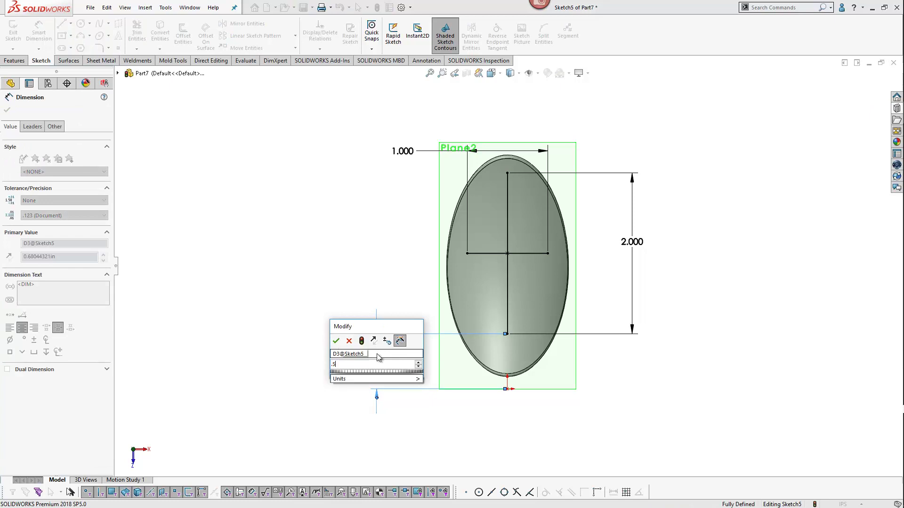
key("Return")
key("Escape")
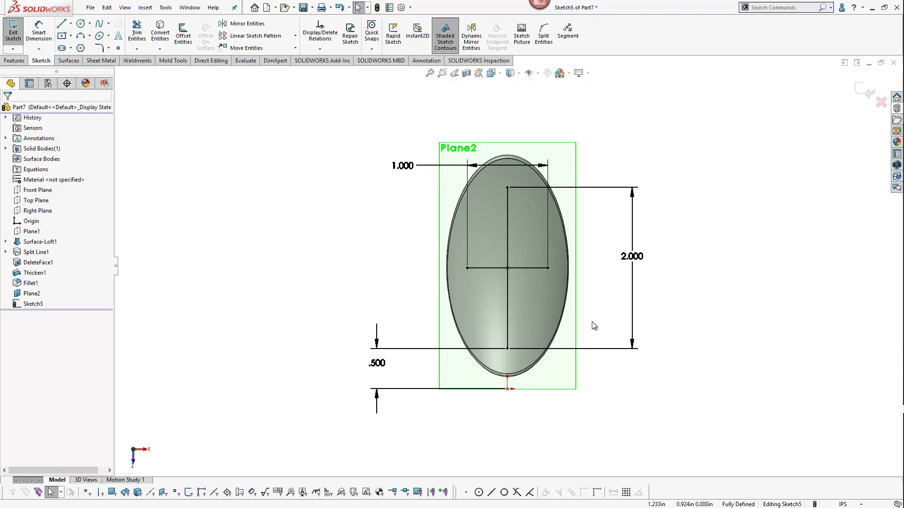
Set the distance from the origin to the vertical line's lower endpoint to .525 in
double_click(376, 363)
type(".")
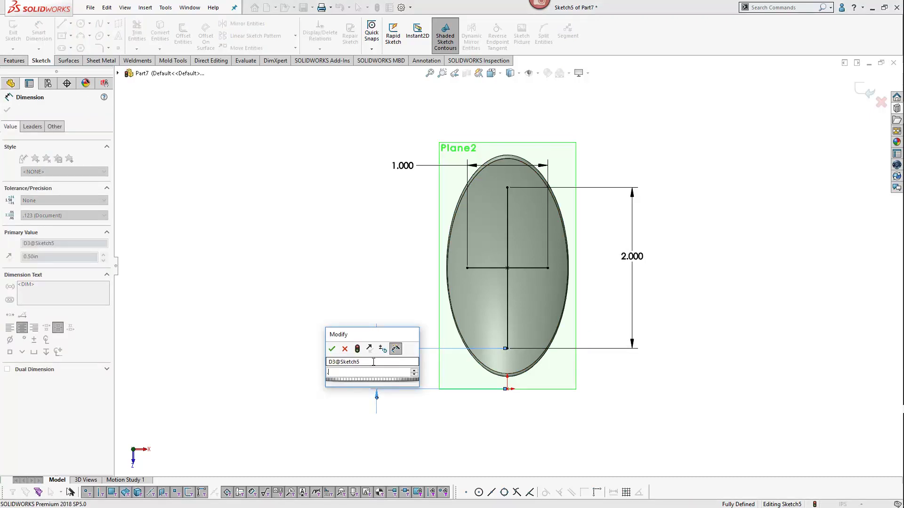
type("525")
key("Return")
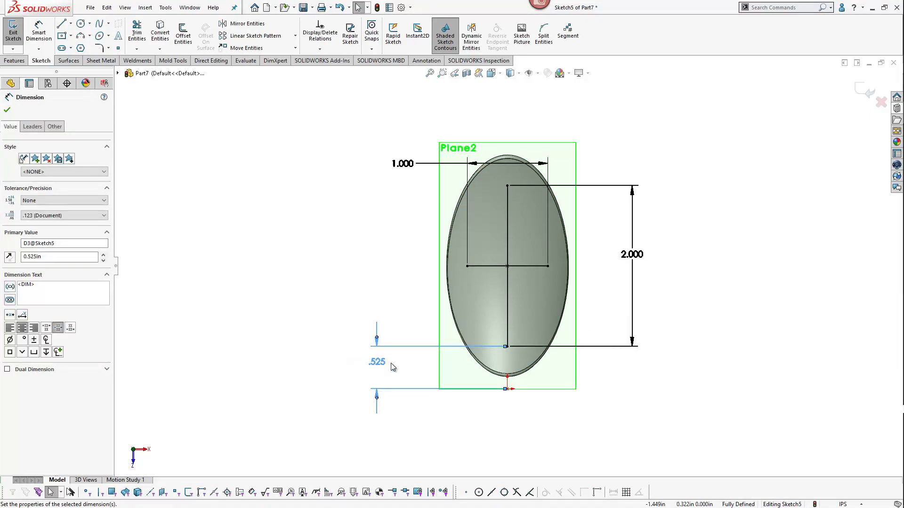
key("Escape")
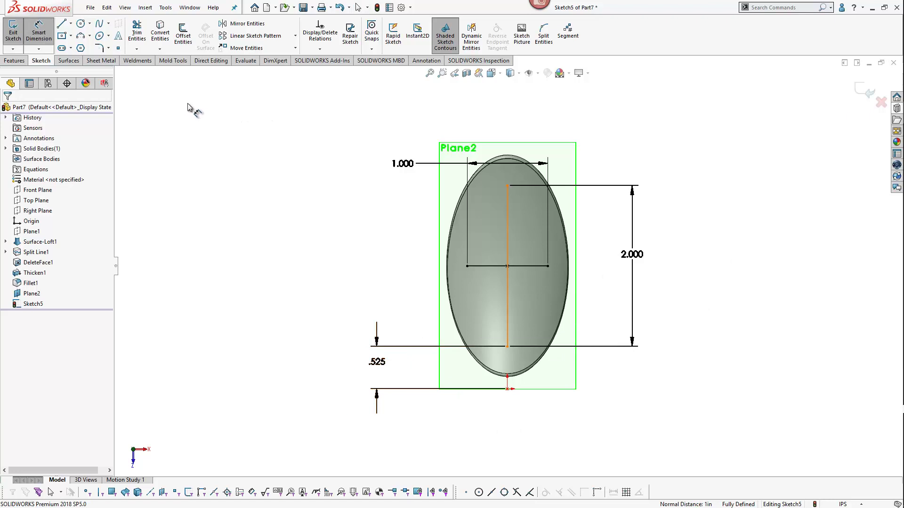
Offset the vertical and horizontal lines bi-directionally by .0625 in with dimensions added
key("d")
left_click(179, 30)
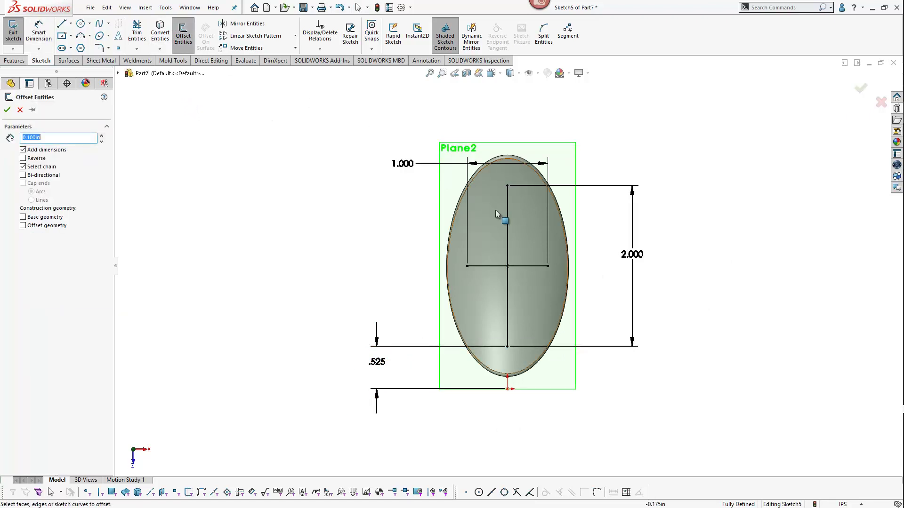
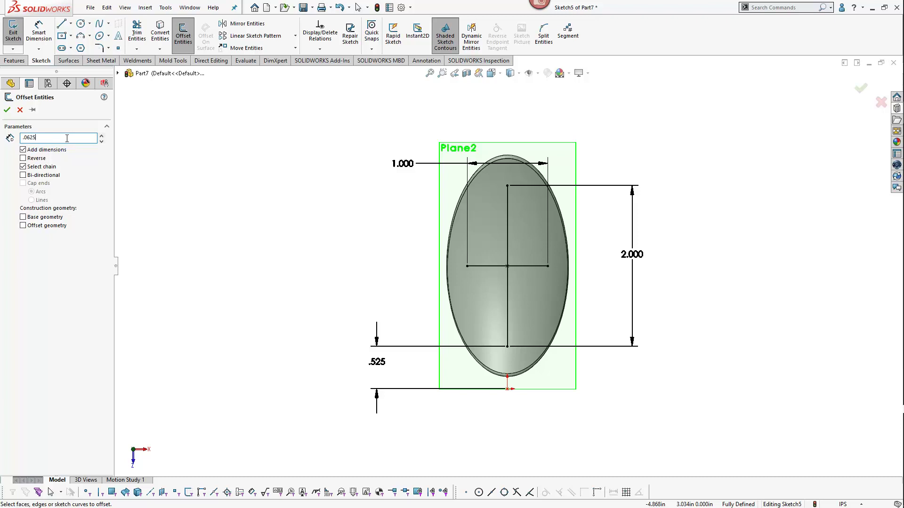
left_click(506, 230)
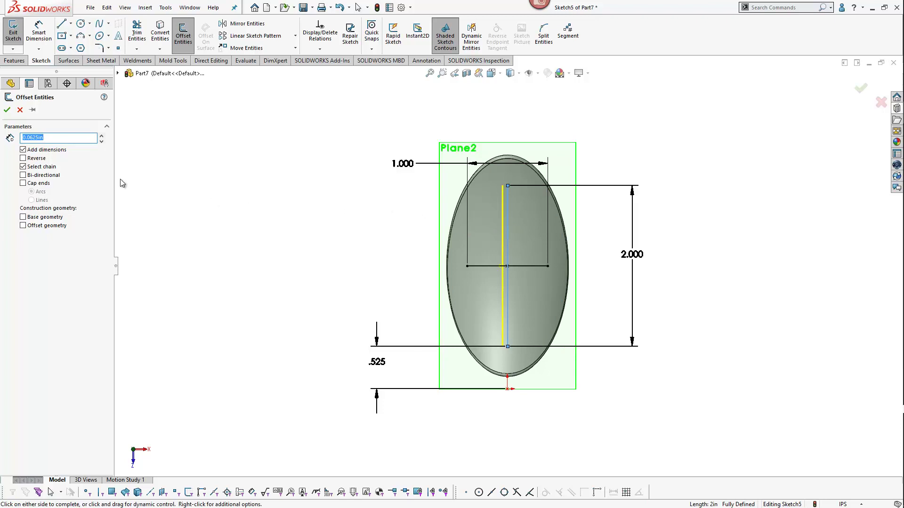
left_click(23, 175)
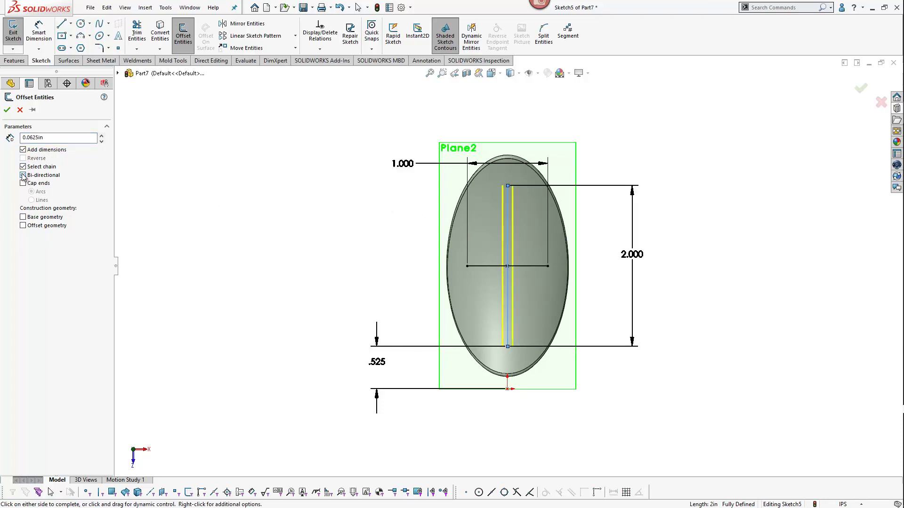
left_click(530, 266)
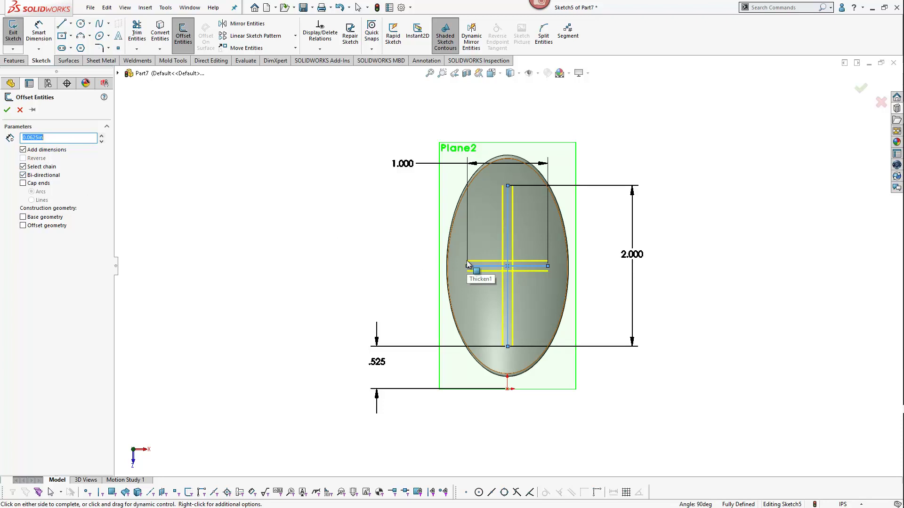
left_click(7, 111)
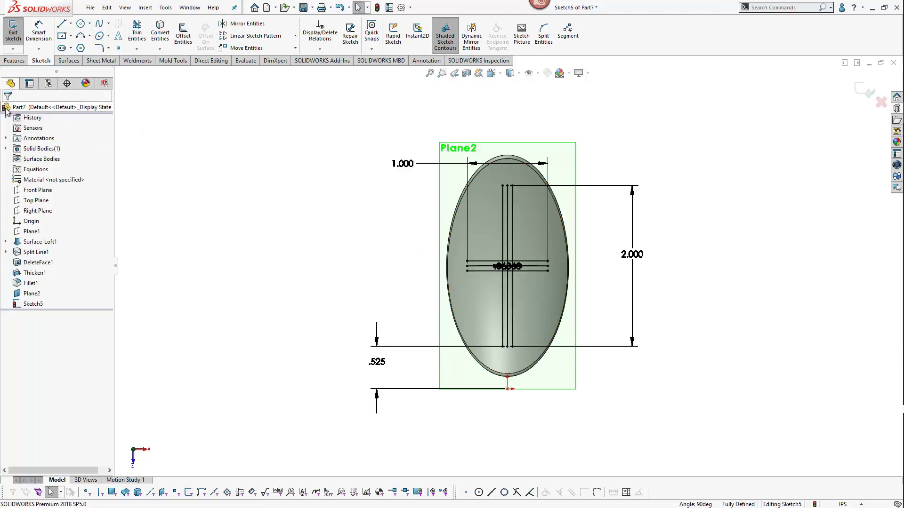
Move the overlapping offset dimensions of the vertical line apart, above and below the horizontal lines
scroll(356, 228, "down", 3)
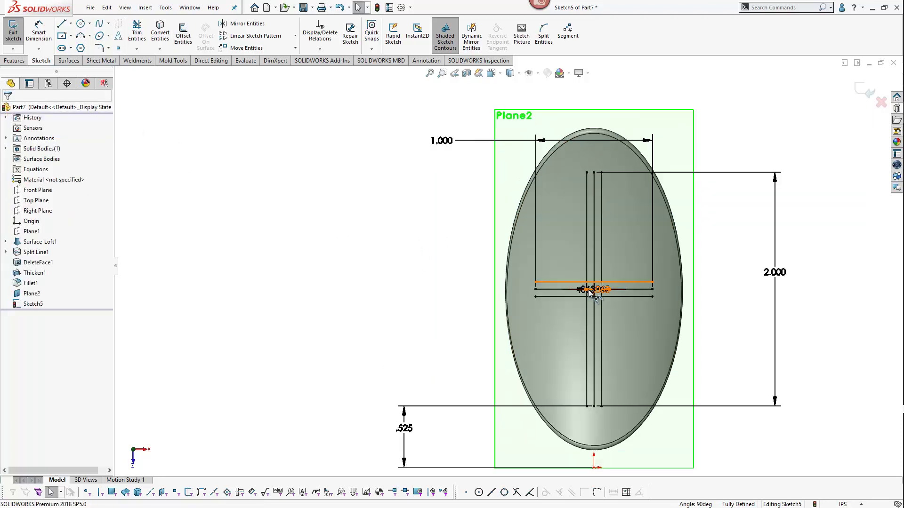
mouse_move(588, 288)
left_mouse_down()
mouse_move(610, 328)
mouse_move(575, 262)
mouse_move(558, 258)
left_mouse_up()
left_click(433, 202)
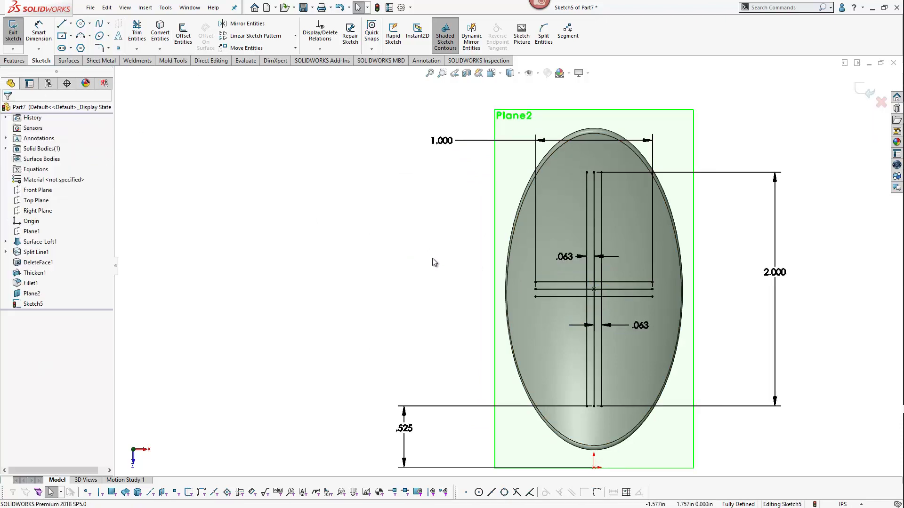
Close the vertical offset pair's upper end and the horizontal offset pair's left end with 180° tangent arcs
scroll(526, 249, "up", 1)
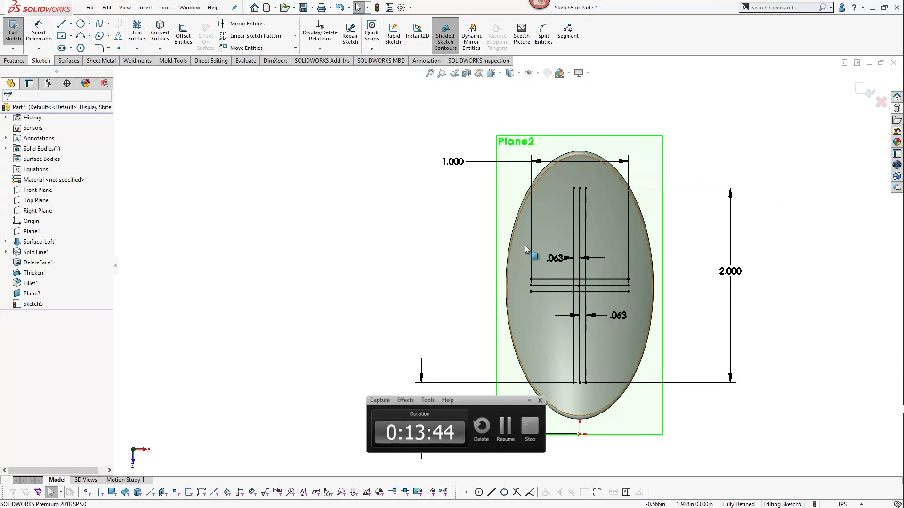
left_click(90, 36)
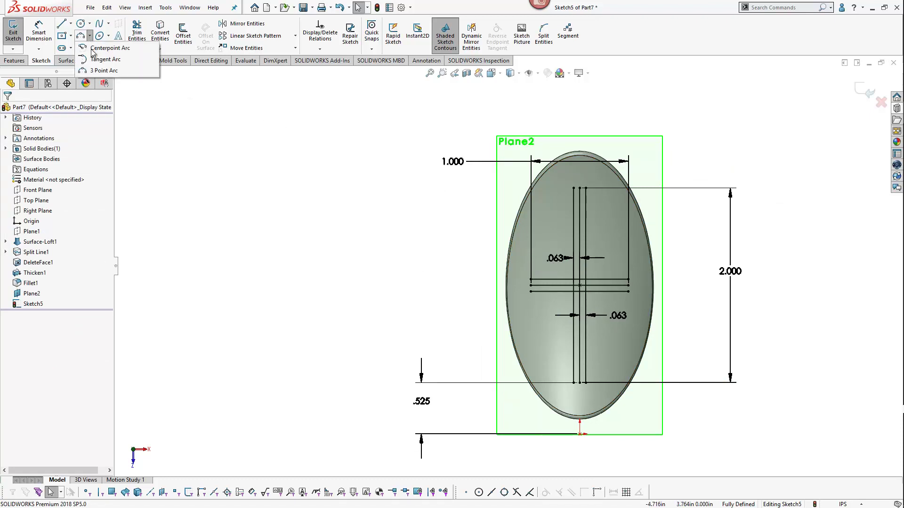
left_click(97, 61)
scroll(541, 171, "down", 2)
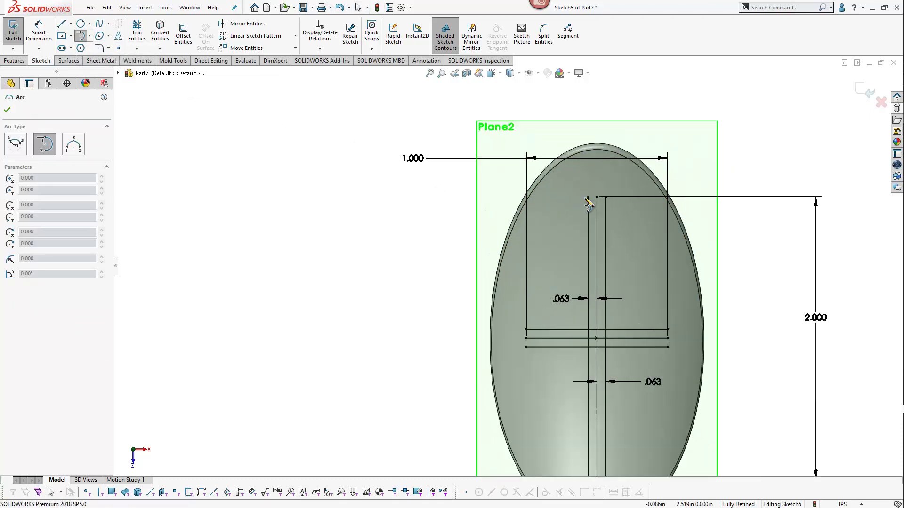
left_click(588, 197)
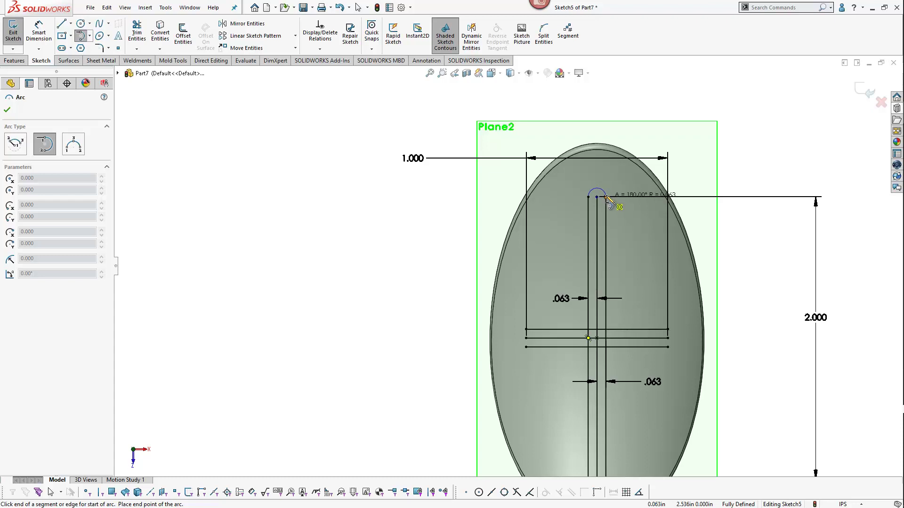
left_click(606, 197)
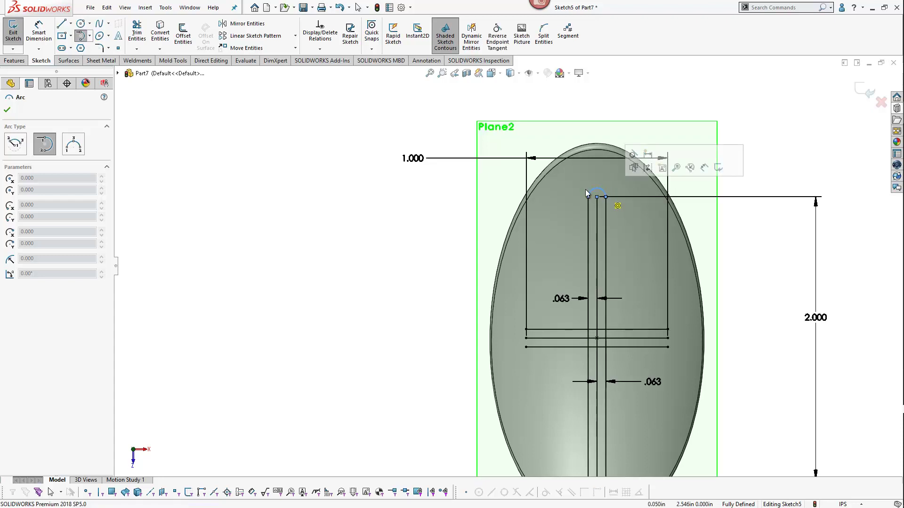
left_click(526, 329)
left_click(526, 347)
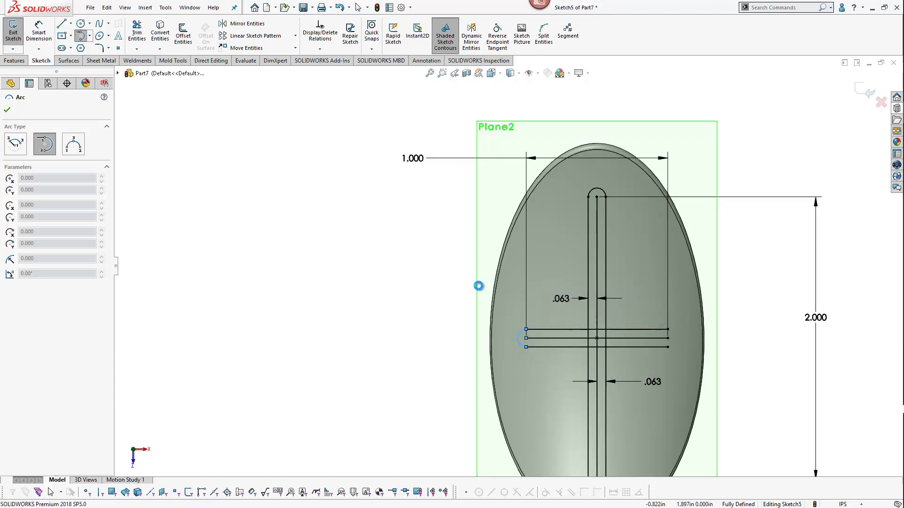
key("Escape")
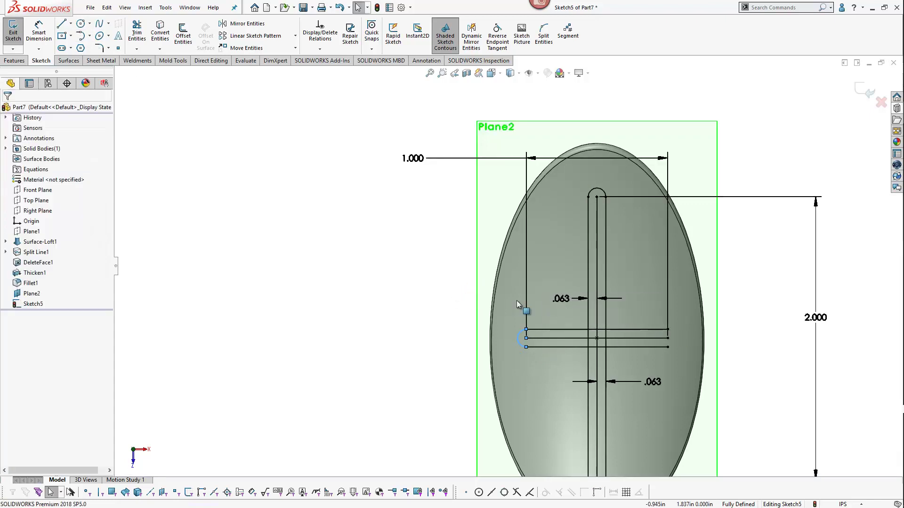
Close the horizontal offset pair's right end with a 180° tangent arc and finish the arc command
left_click(80, 41)
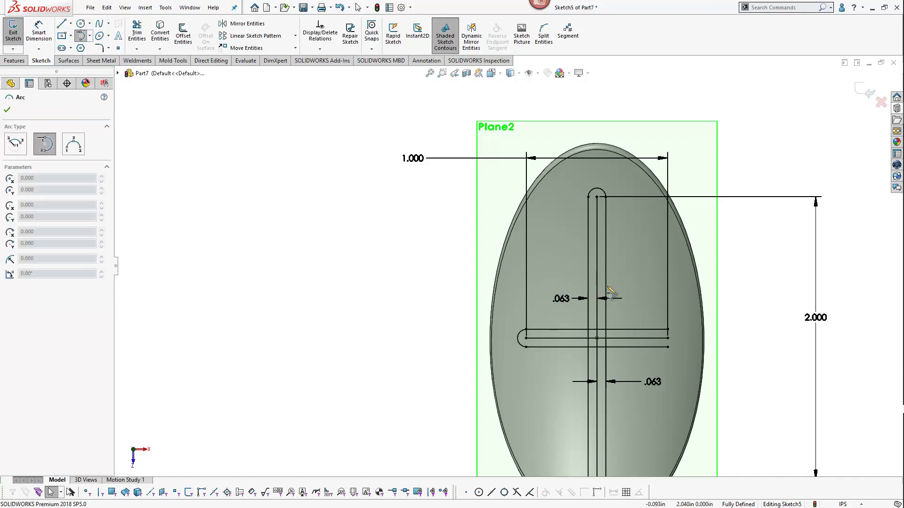
left_click(668, 338)
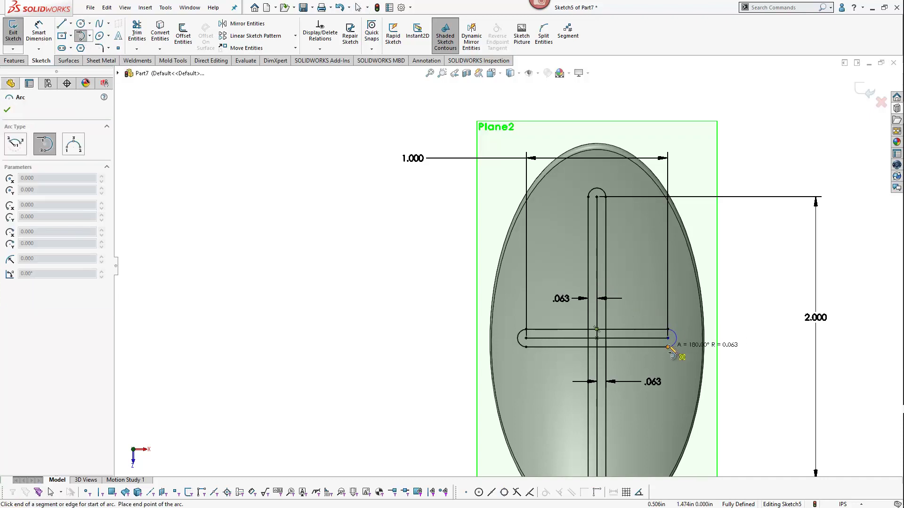
left_click(668, 347)
left_click(767, 374)
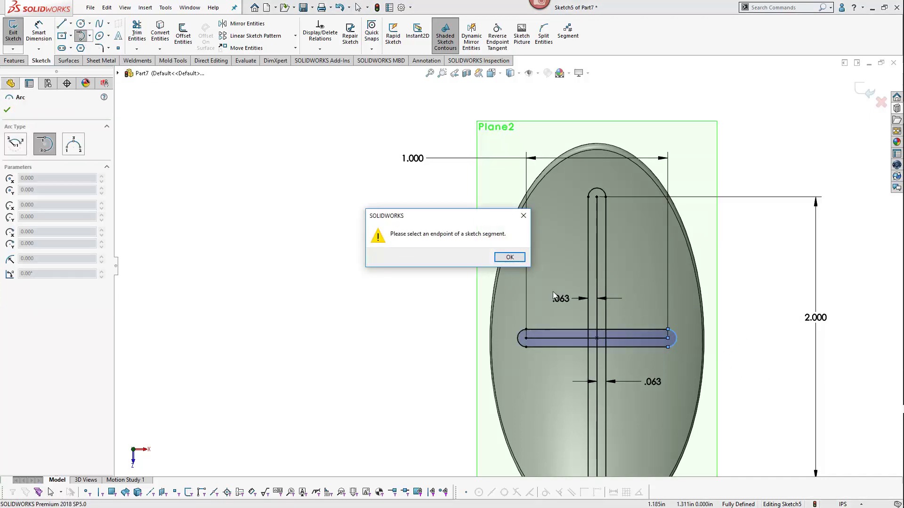
left_click(515, 257)
key("Escape")
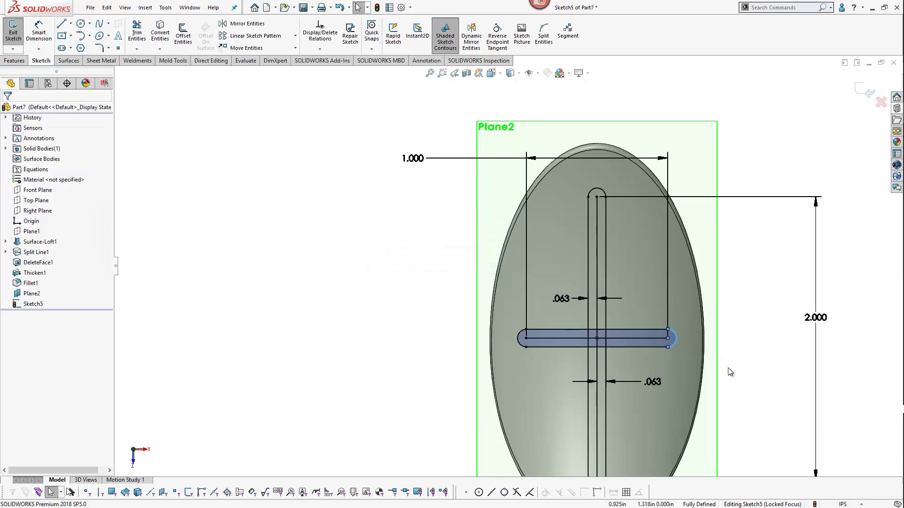
Close the vertical offset pair's lower end with a tangent arc joining the two offset lines
key("f")
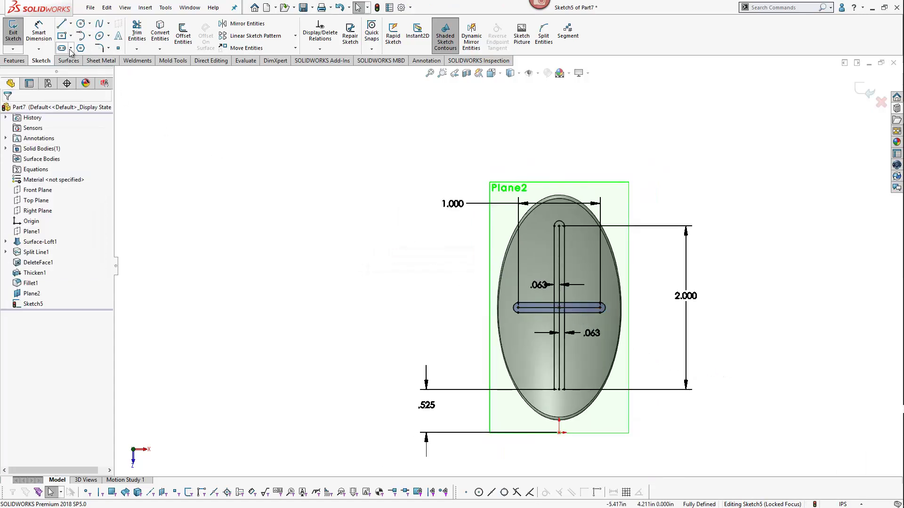
left_click(90, 36)
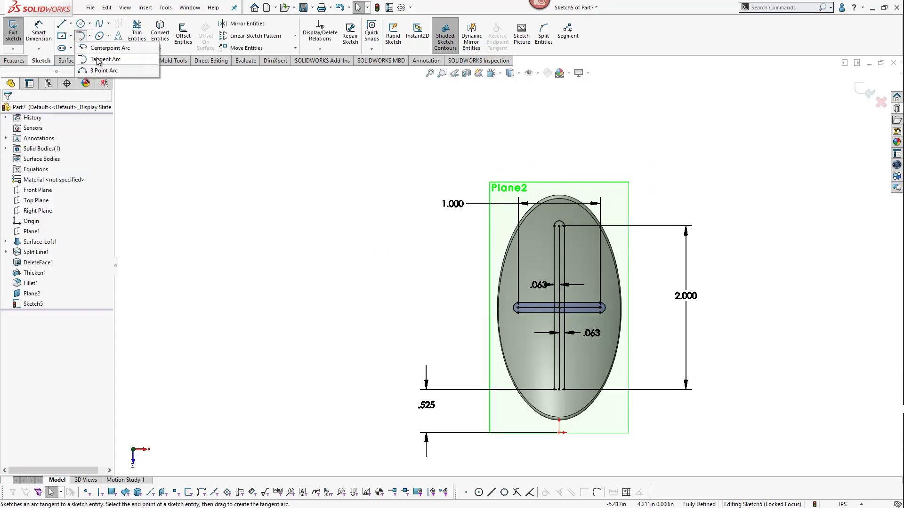
left_click(105, 60)
scroll(607, 402, "down", 2)
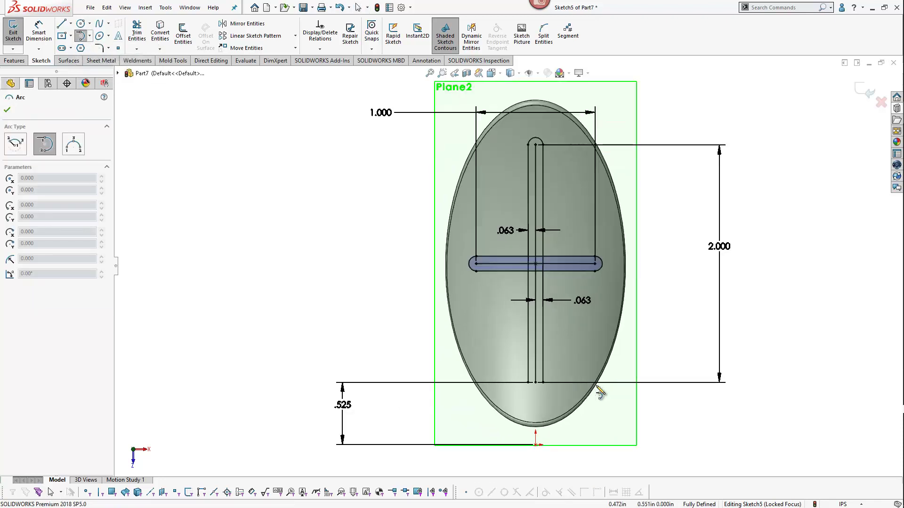
left_click(543, 382)
left_click(528, 383)
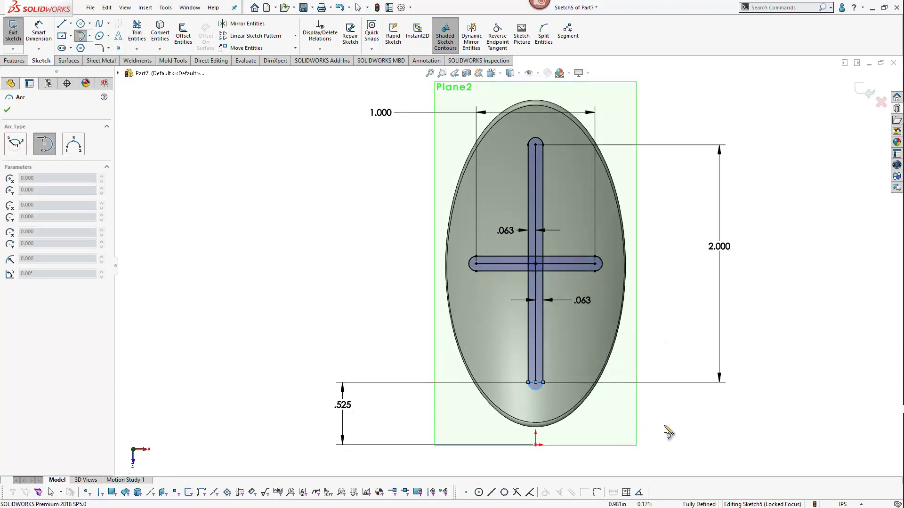
key("Escape")
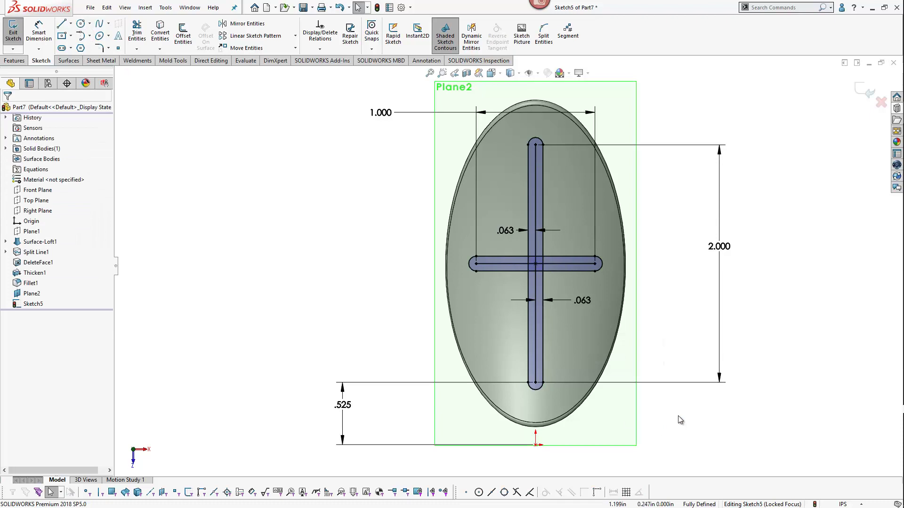
Try to remove the vertical centre line inside the slot with Power trim, and undo the trim
key("z")
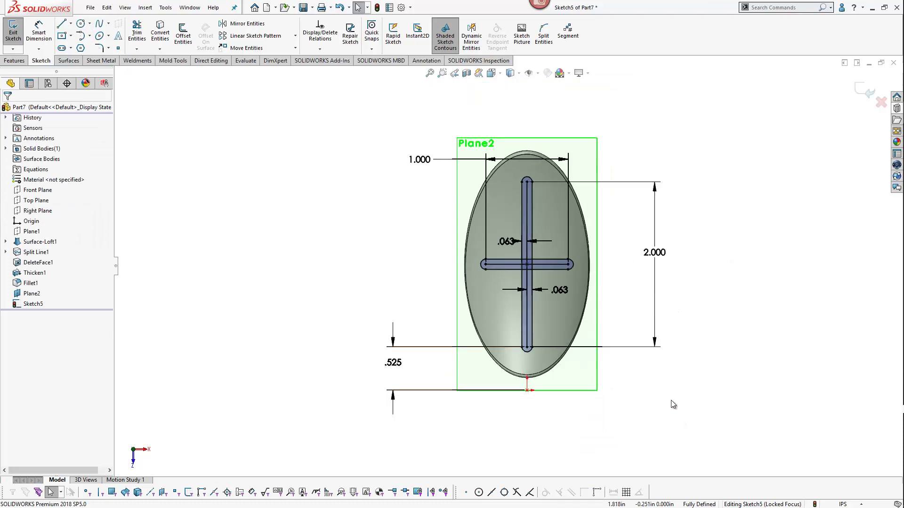
left_click(136, 33)
scroll(538, 229, "down", 3)
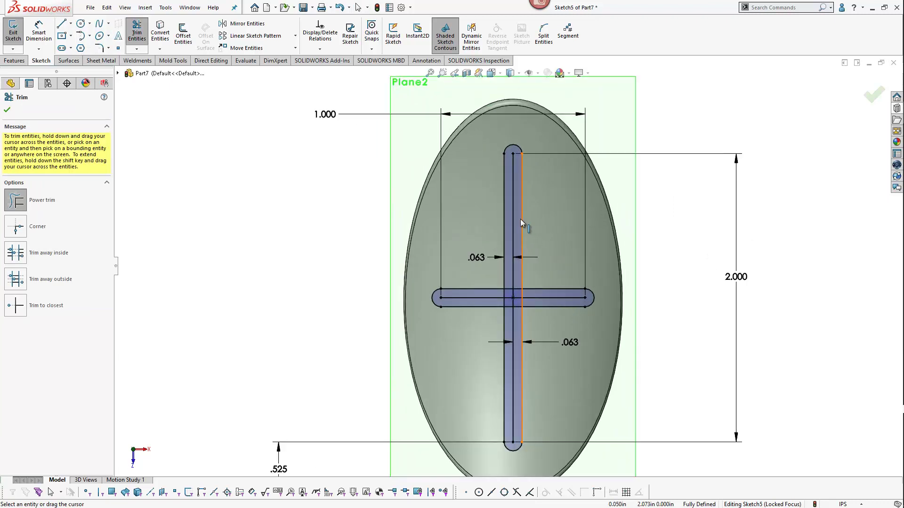
left_click_drag(515, 228, 514, 262)
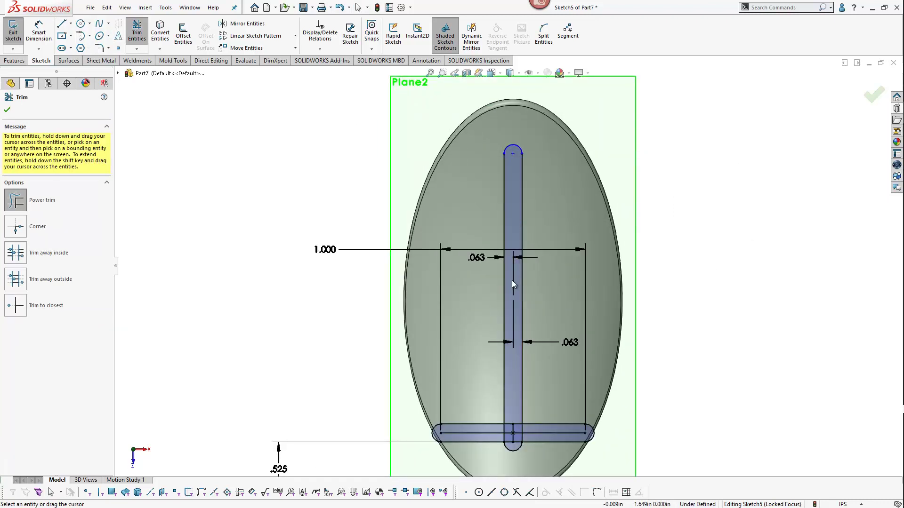
left_click(339, 7)
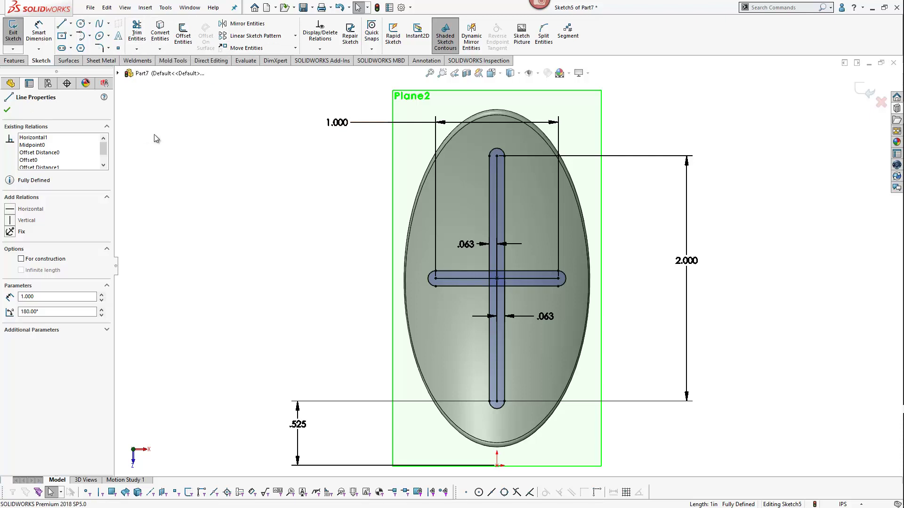
key("Escape")
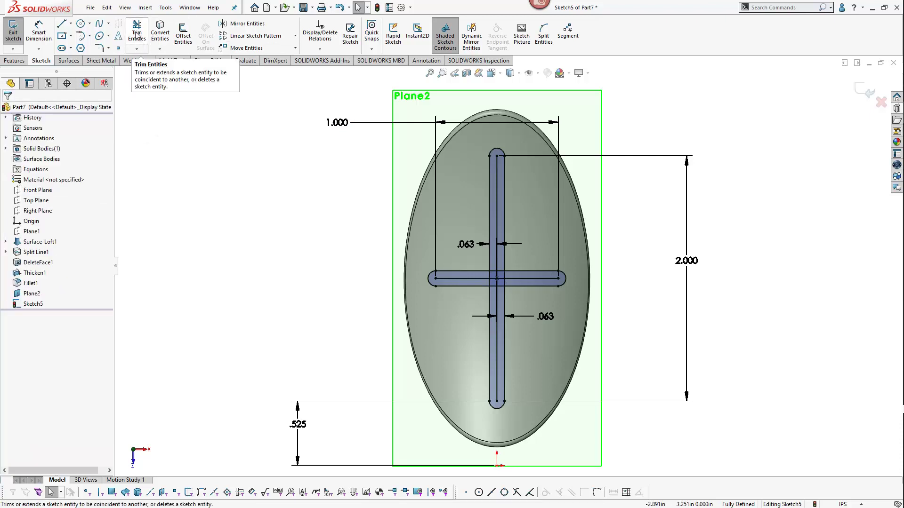
left_click(137, 36)
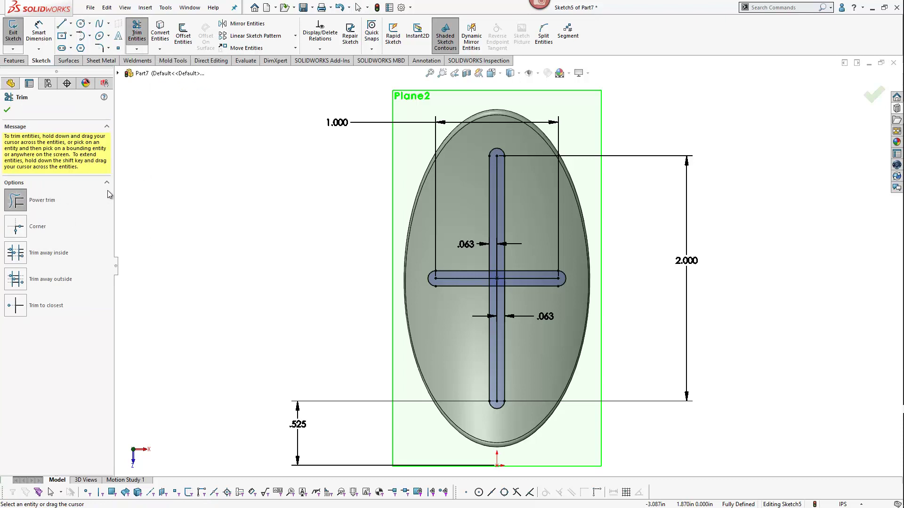
key("Escape")
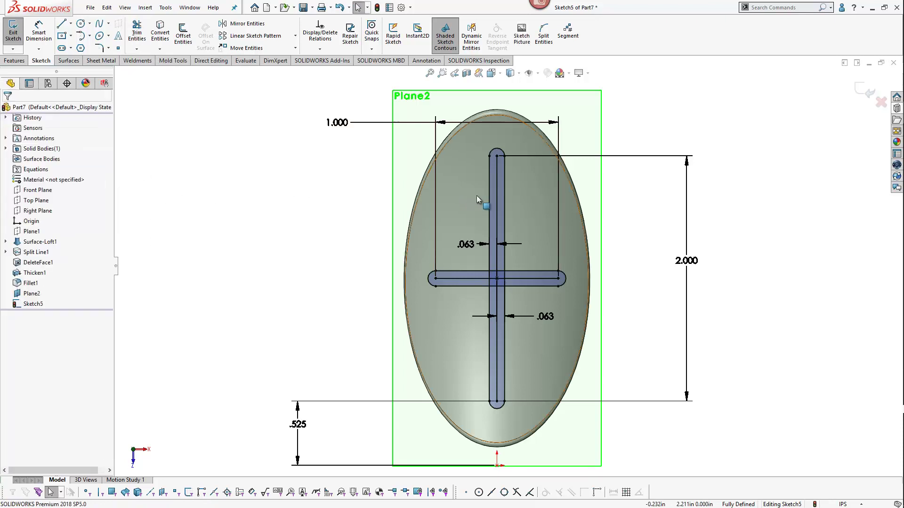
Convert the vertical and horizontal centre lines of the cross to construction geometry
left_click(496, 202)
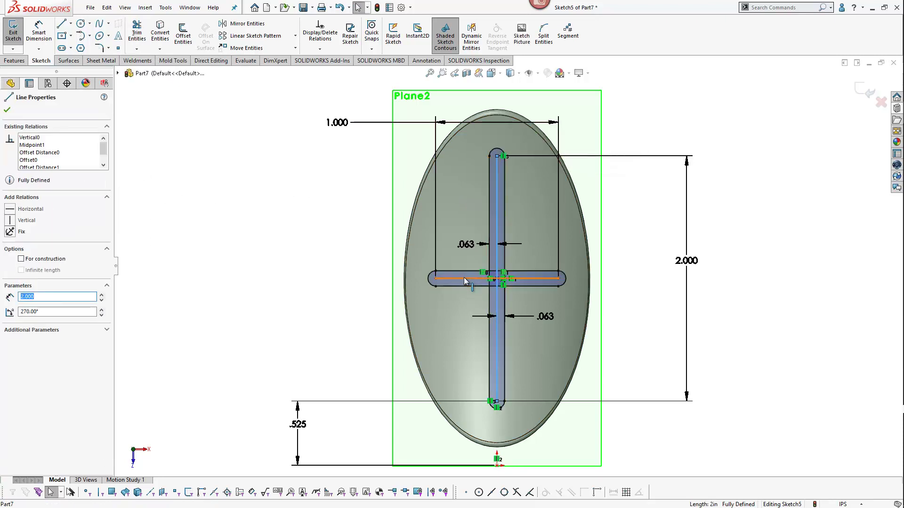
left_click(468, 278, "ctrl")
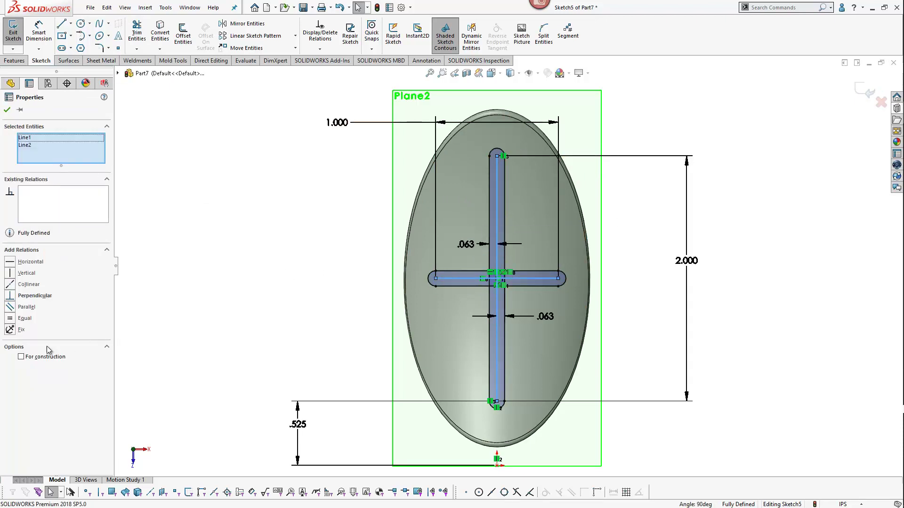
left_click(21, 357)
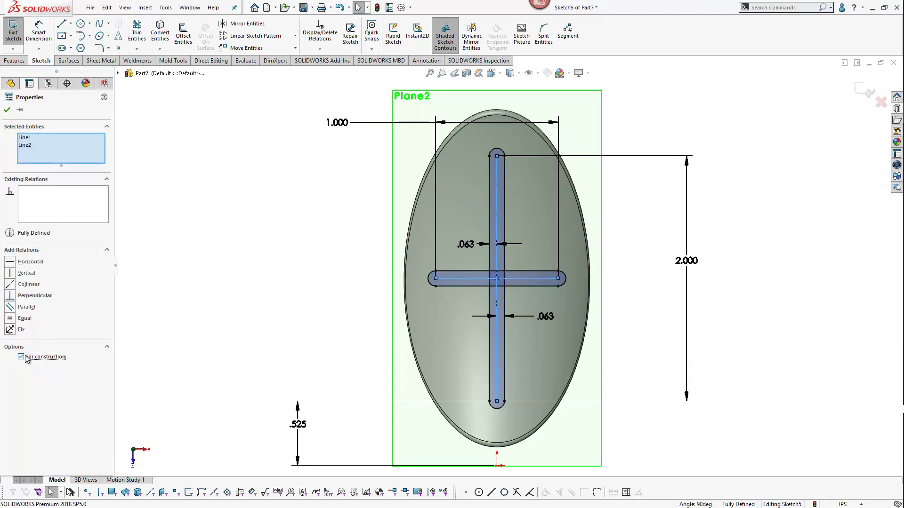
left_click(7, 110)
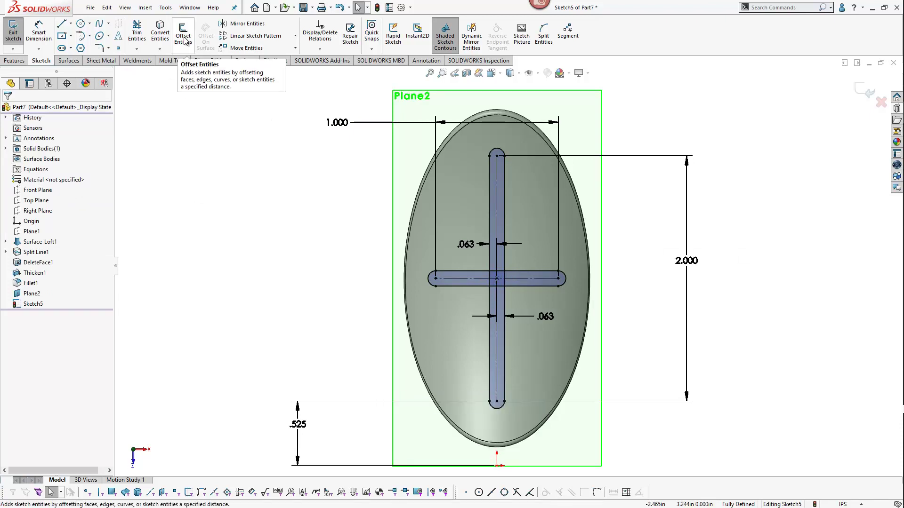
Trim away the slot outline segments that cross inside the intersection with Power trim, leaving one continuous cross outline
left_click(137, 34)
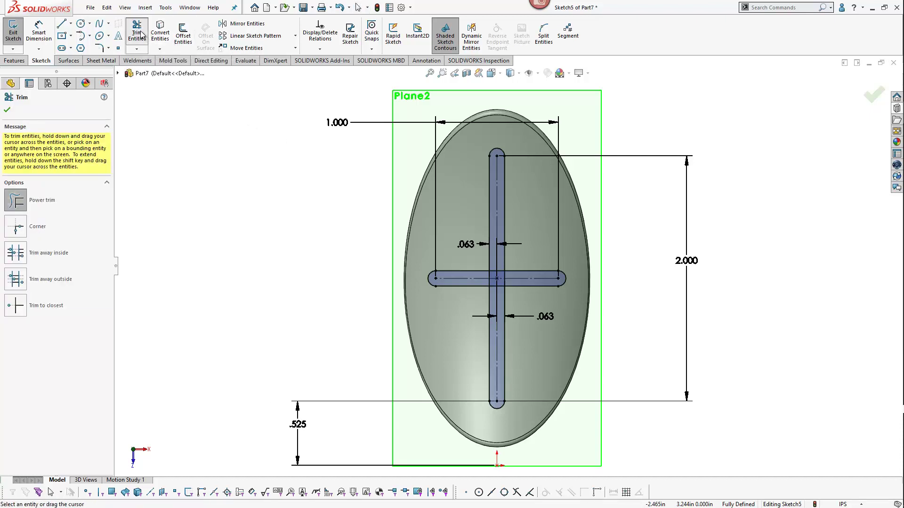
scroll(493, 281, "down", 2)
scroll(492, 279, "down", 3)
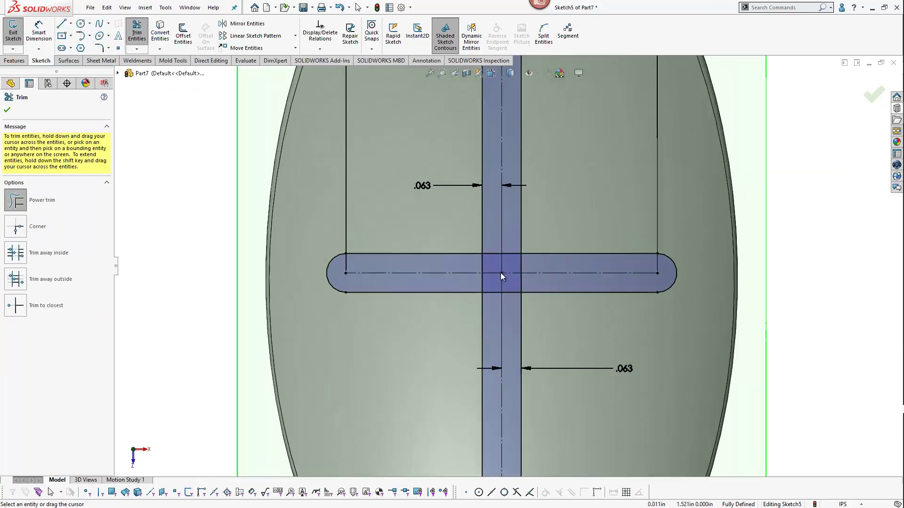
mouse_move(470, 264)
left_mouse_down()
mouse_move(530, 265)
mouse_move(518, 265)
mouse_move(535, 279)
mouse_move(475, 280)
mouse_move(489, 280)
mouse_move(491, 292)
mouse_move(510, 285)
mouse_move(511, 300)
mouse_move(507, 247)
mouse_move(488, 248)
left_mouse_up()
key("f")
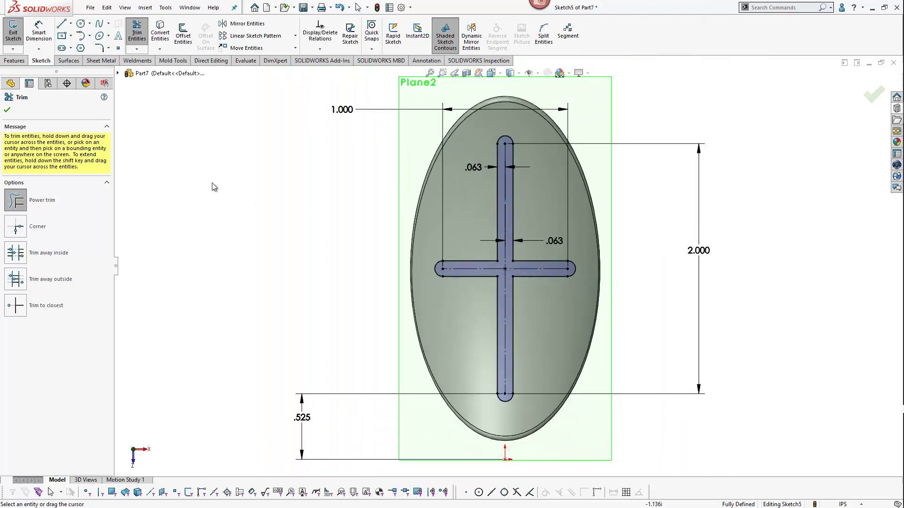
left_click(8, 110)
Add 0.063 in sketch fillets to the four inner corners where the cross arms meet
scroll(490, 215, "down", 2)
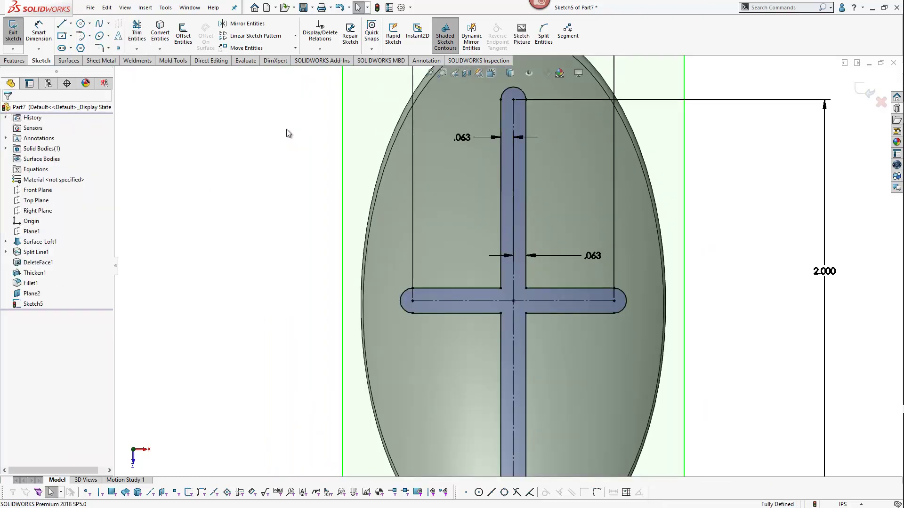
left_click(99, 47)
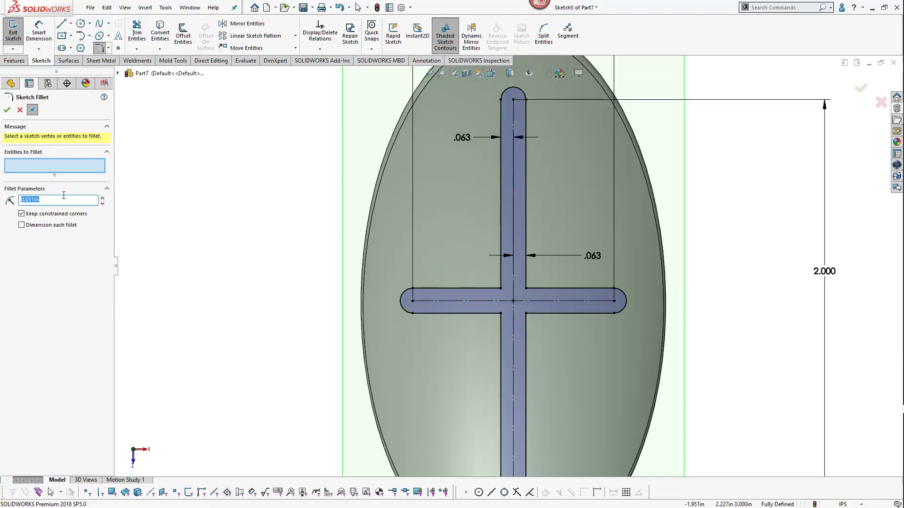
type(".")
left_click(501, 288)
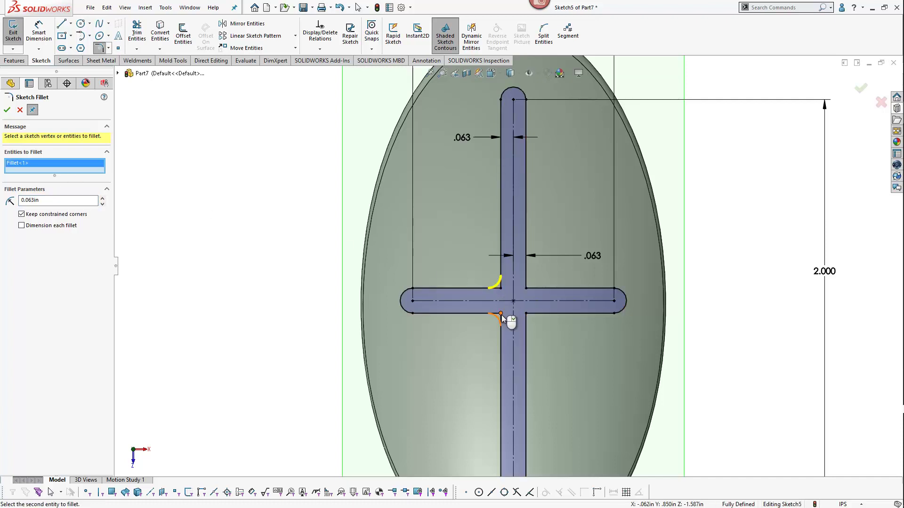
left_click(501, 315)
left_click(527, 315)
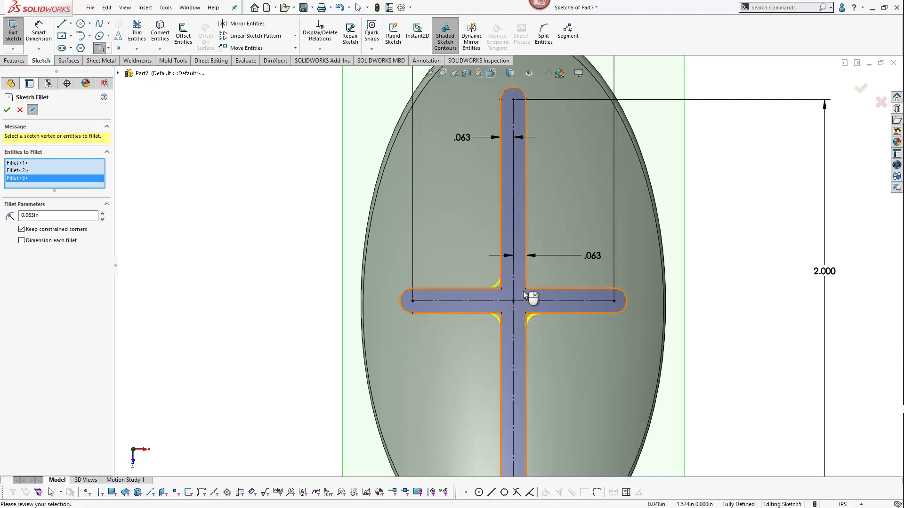
left_click(525, 289)
scroll(524, 295, "up", 5)
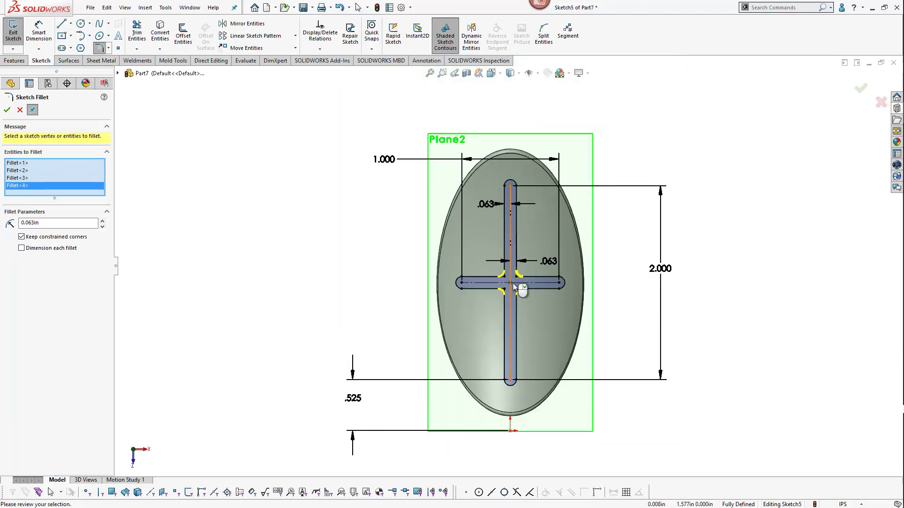
left_click(7, 111)
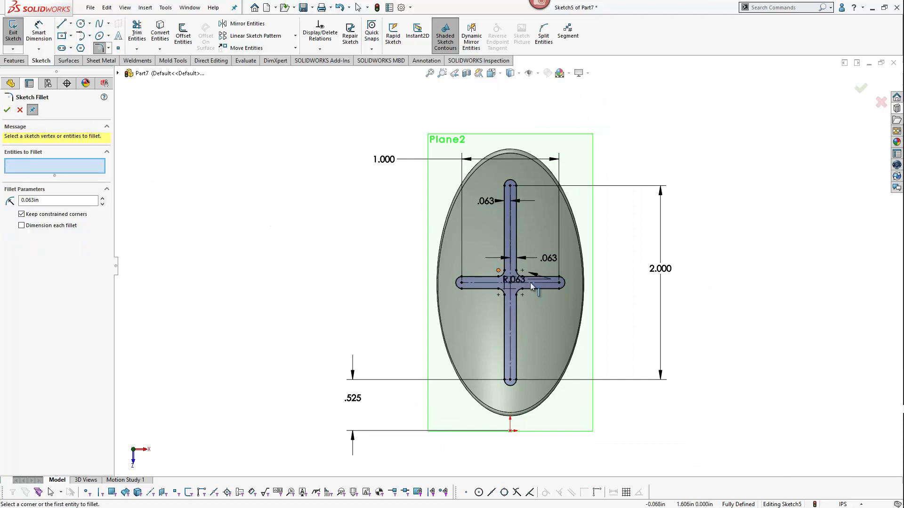
left_click(7, 110)
Move the R.063 fillet dimension clear of the cross, above and to the right of the intersection
scroll(535, 310, "down", 3)
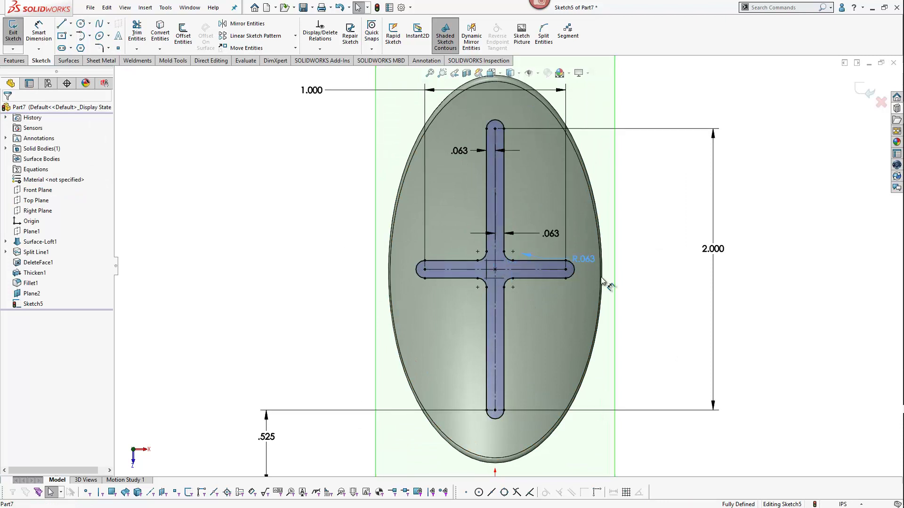
left_click_drag(586, 260, 612, 197)
left_click(646, 221)
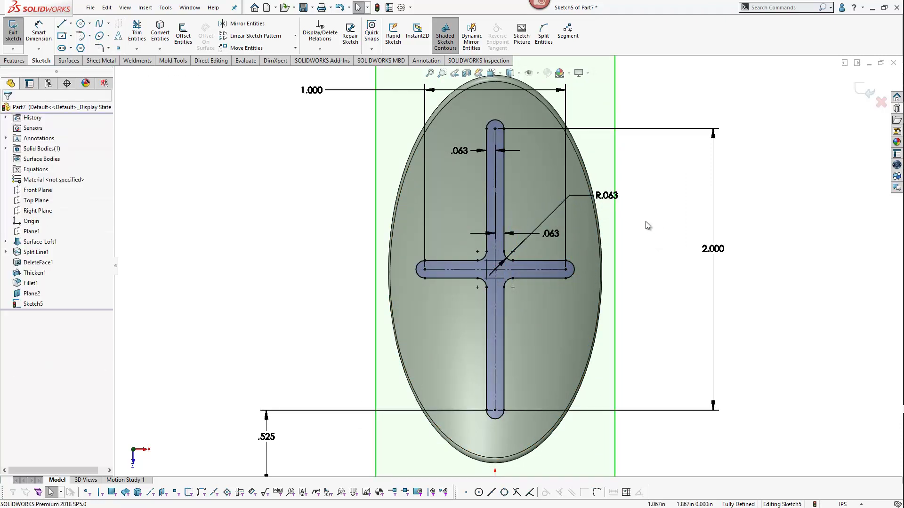
Offset the whole cross outline 0.0625 in bi-directionally as a selected chain, with dimensions added
key("f")
left_click(183, 33)
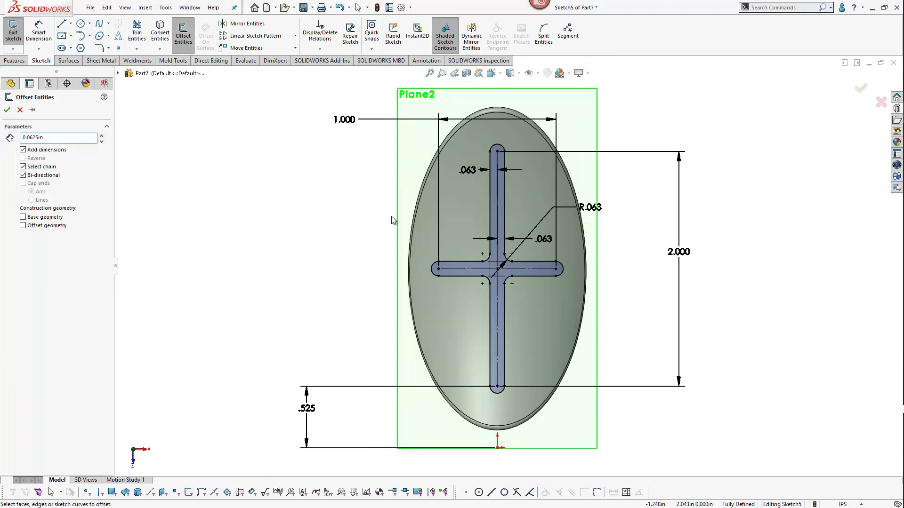
left_click(490, 213)
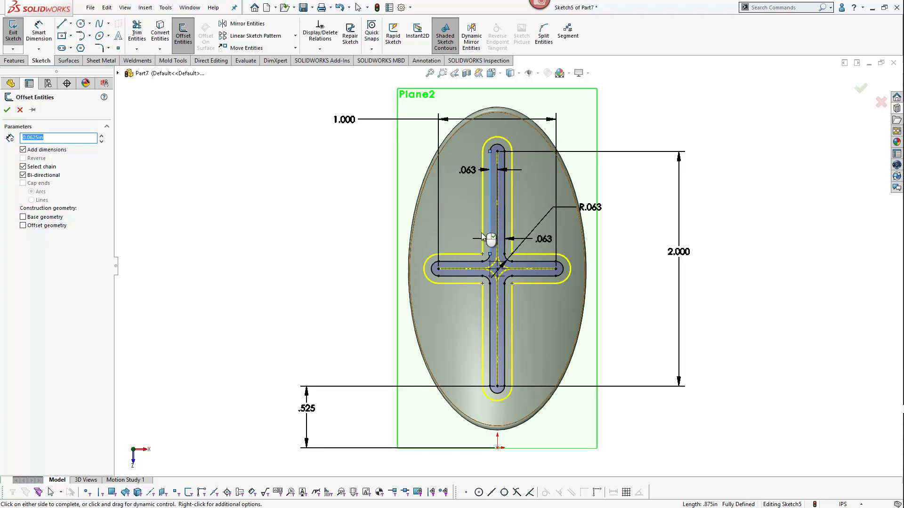
left_click(482, 236)
left_click(7, 110)
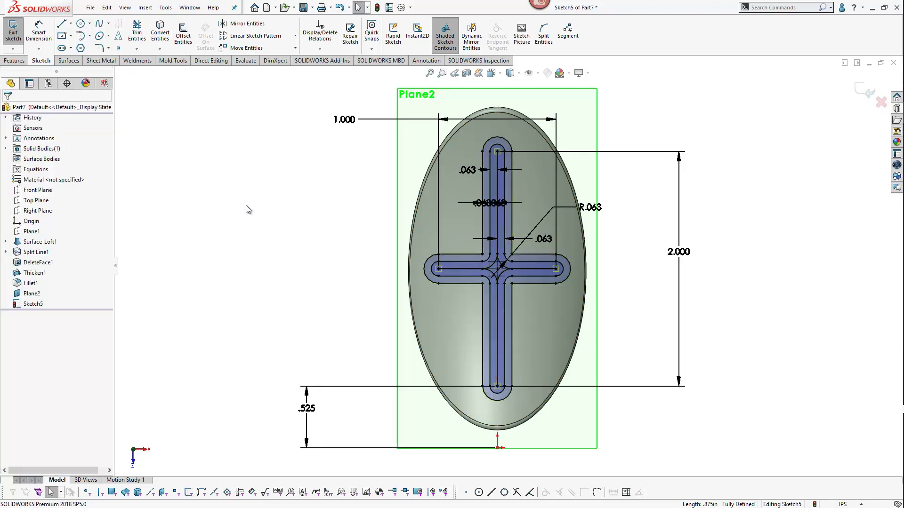
Set the Sketch Fillet radius to 0.031 in and leave the command without filleting any corner
left_click(99, 48)
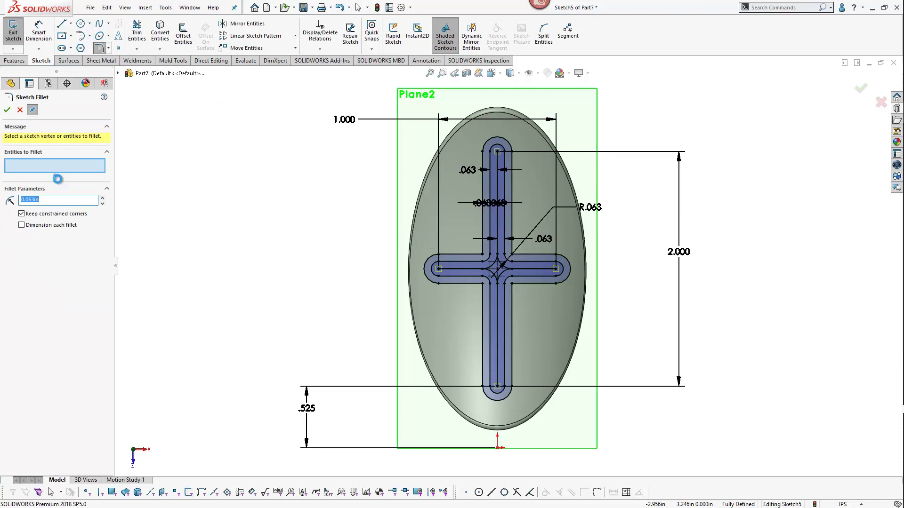
type(".0")
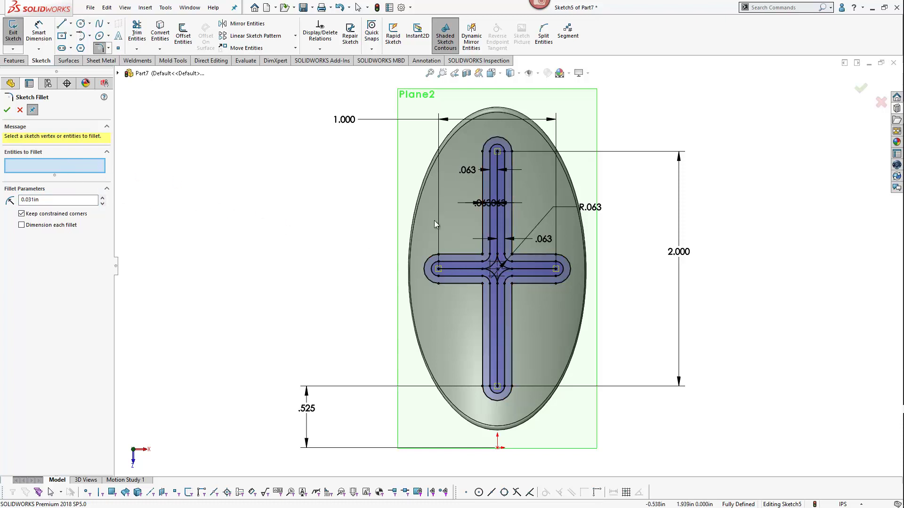
scroll(434, 220, "down", 3)
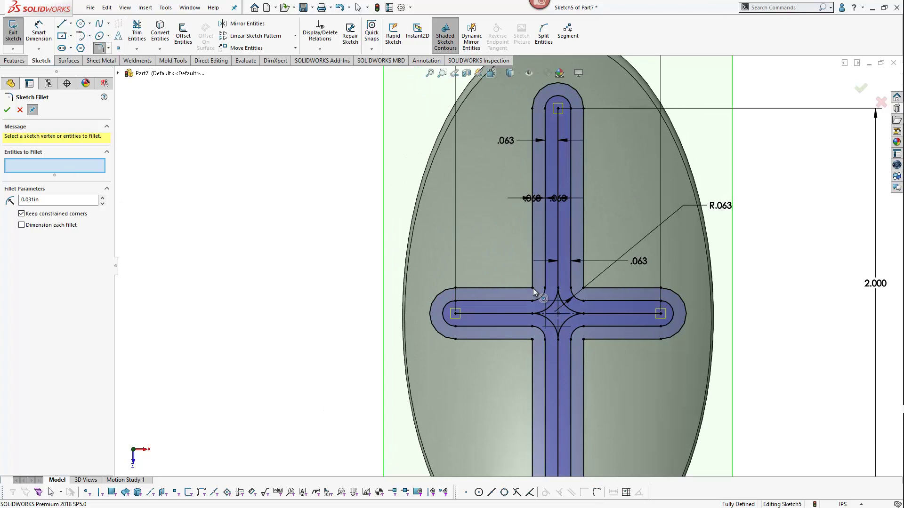
double_click(36, 200)
scroll(529, 271, "down", 5)
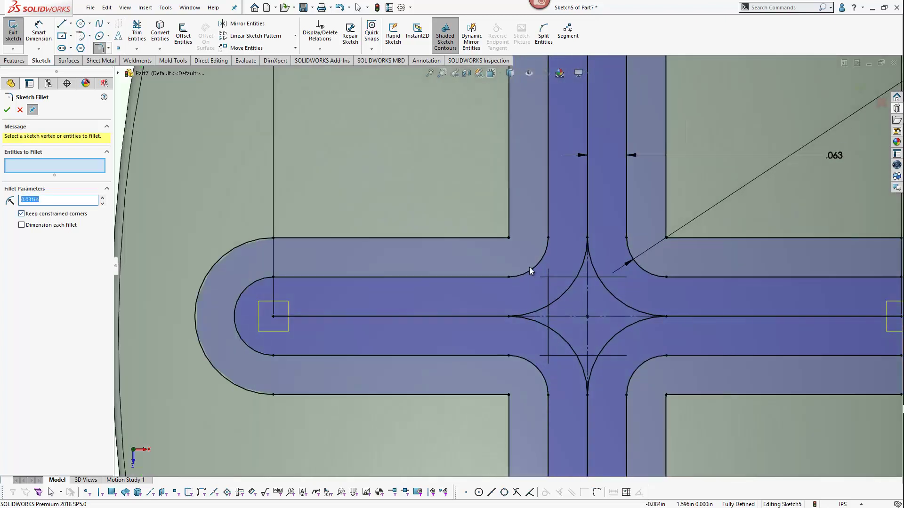
left_click(53, 165)
left_click(19, 111)
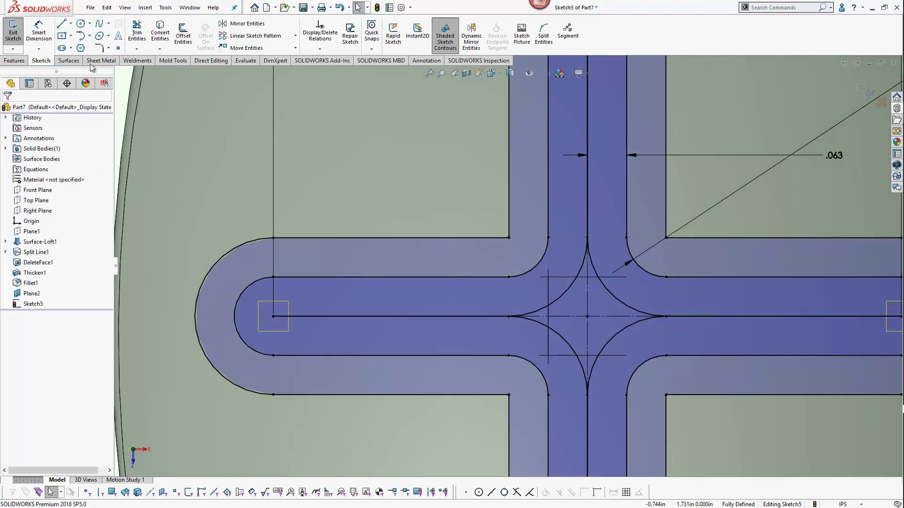
Add 0.031 in sketch fillets to the four inner corners of the outer offset cross outline
left_click(97, 49)
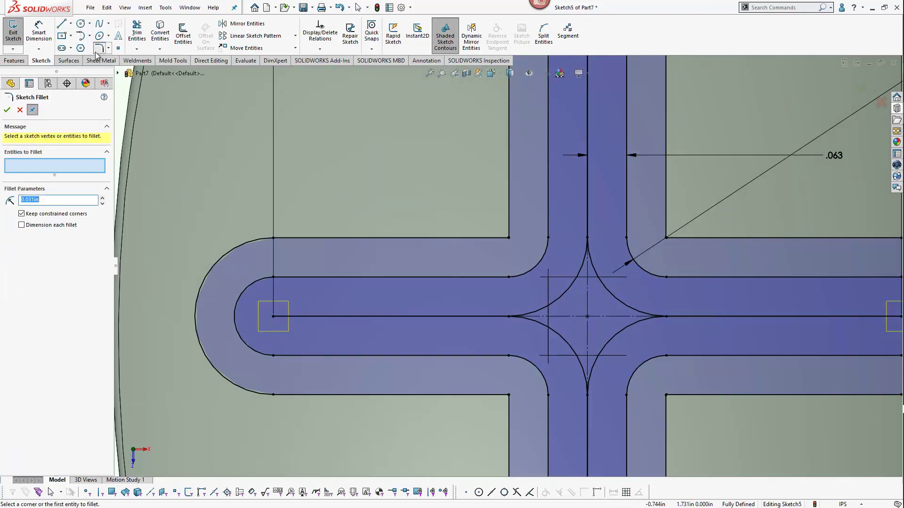
left_click(509, 238)
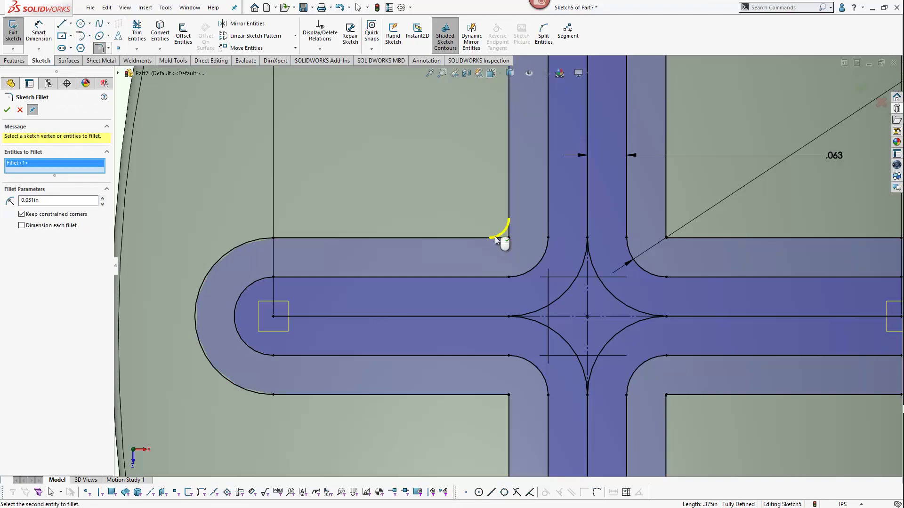
left_click(666, 237)
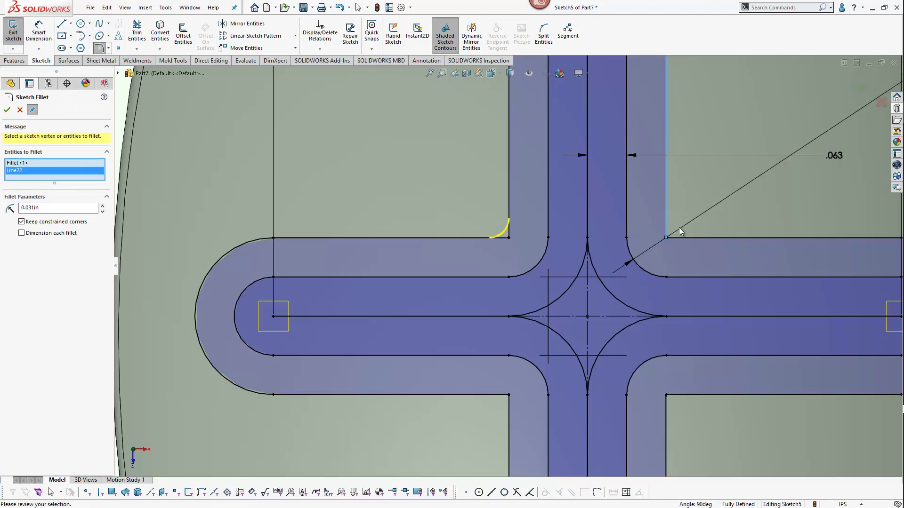
key("z")
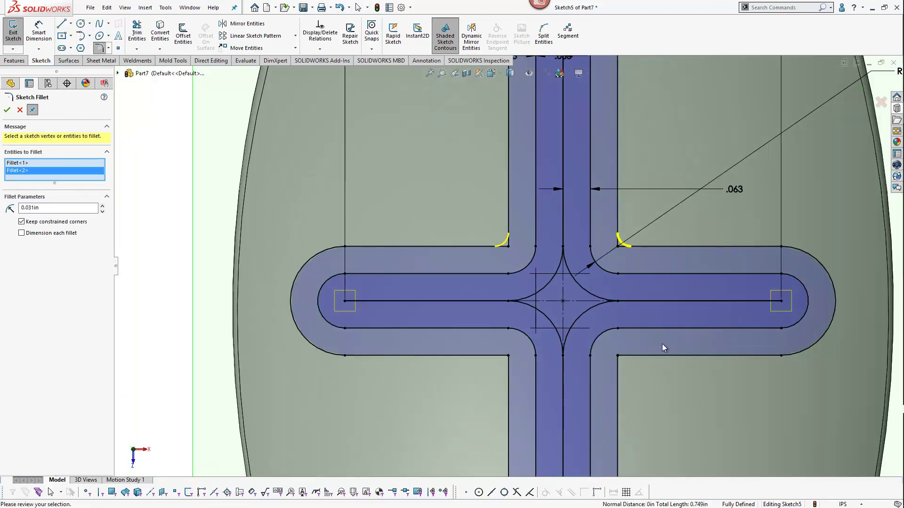
left_click(634, 355)
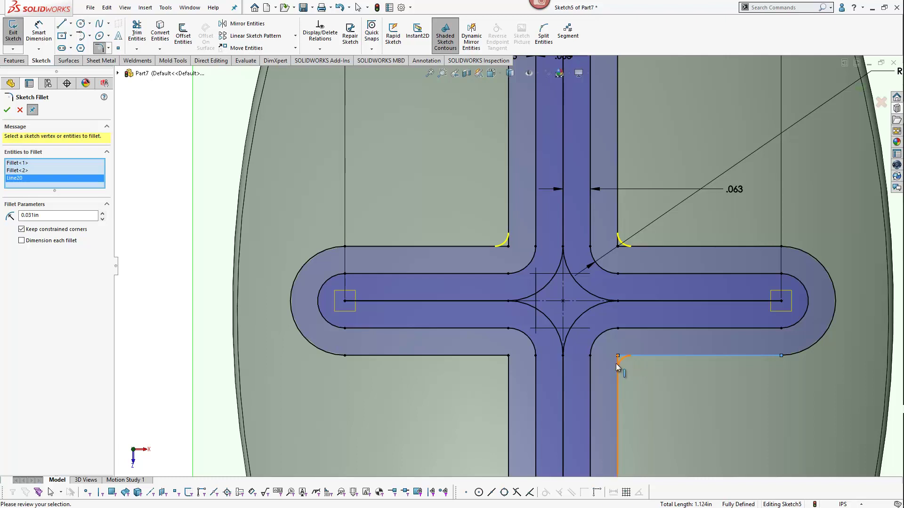
left_click(616, 363)
left_click(509, 365)
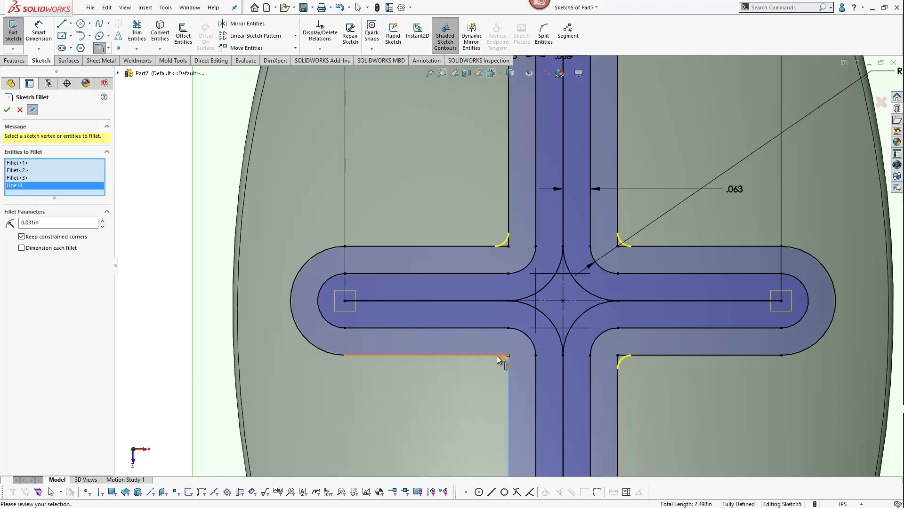
left_click(497, 357)
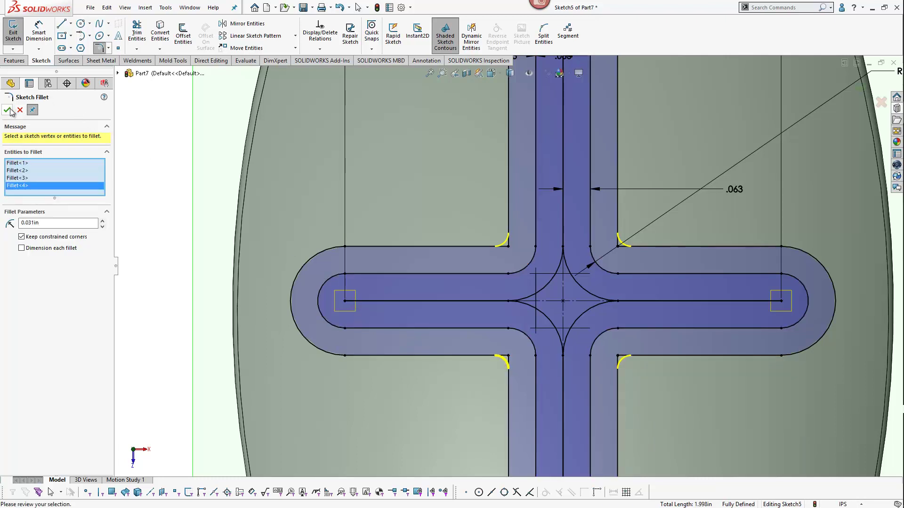
key("Return")
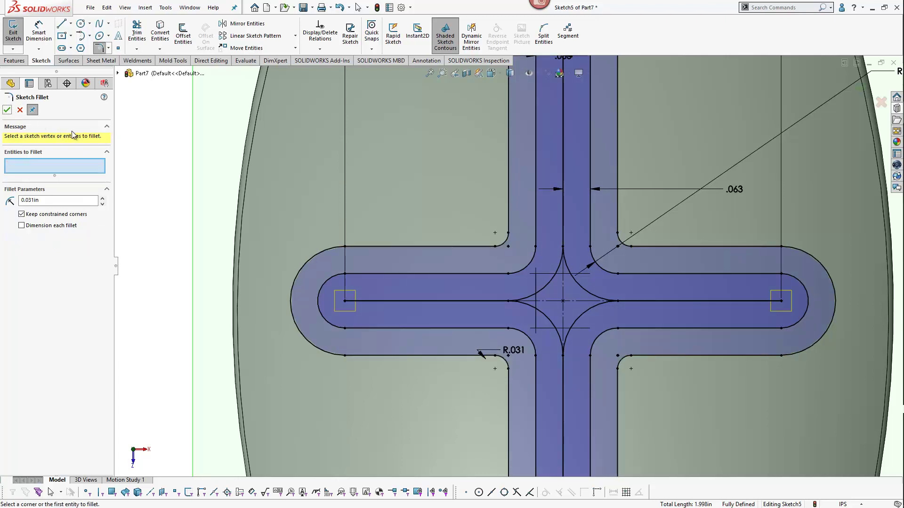
left_click(7, 110)
Move the R.031 fillet dimension clear of the outline, below the cross's left arm
scroll(509, 266, "up", 3)
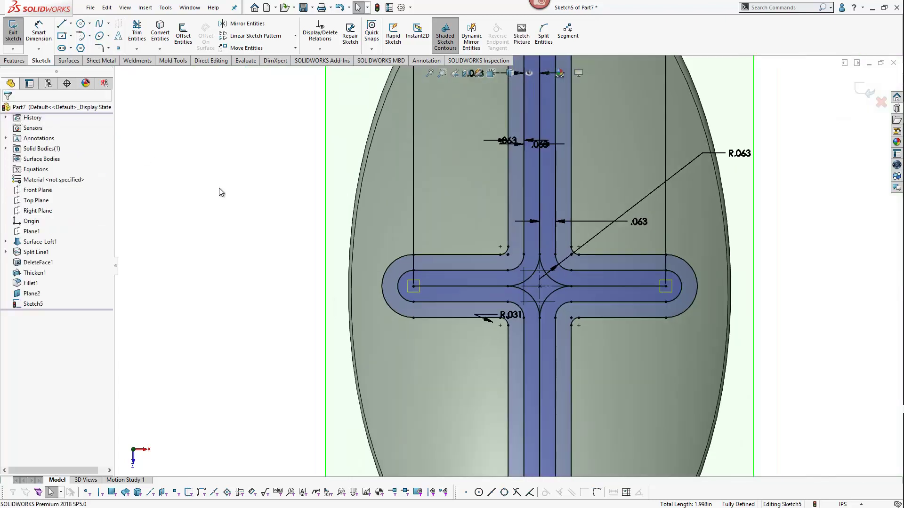
left_click(523, 318)
left_click(278, 260)
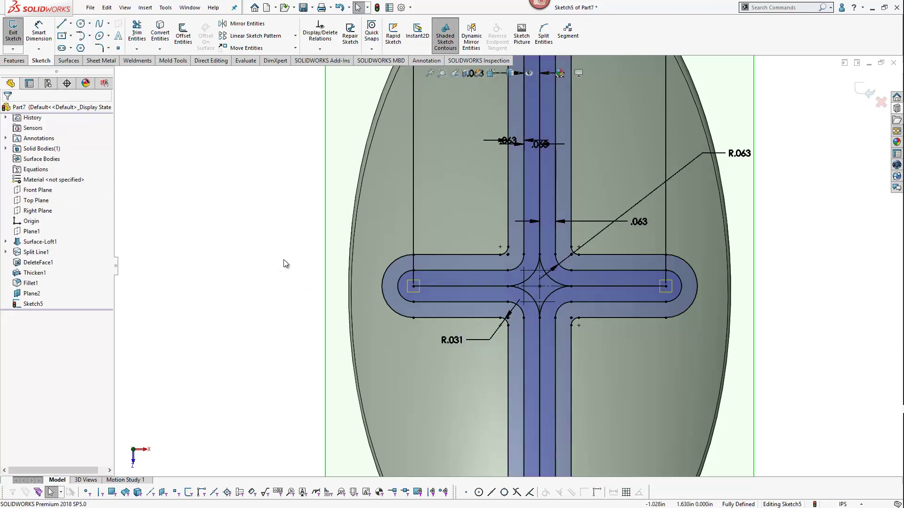
key("f")
scroll(605, 273, "down", 1)
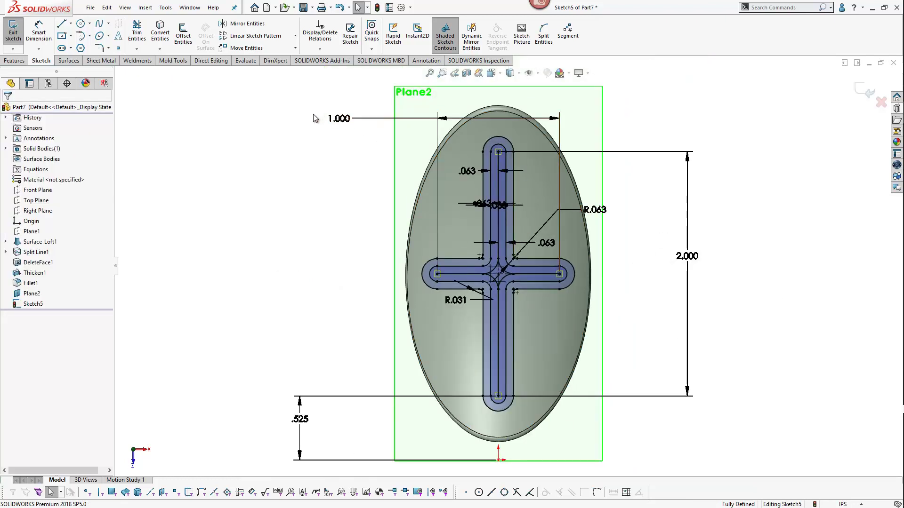
key("ctrl+7")
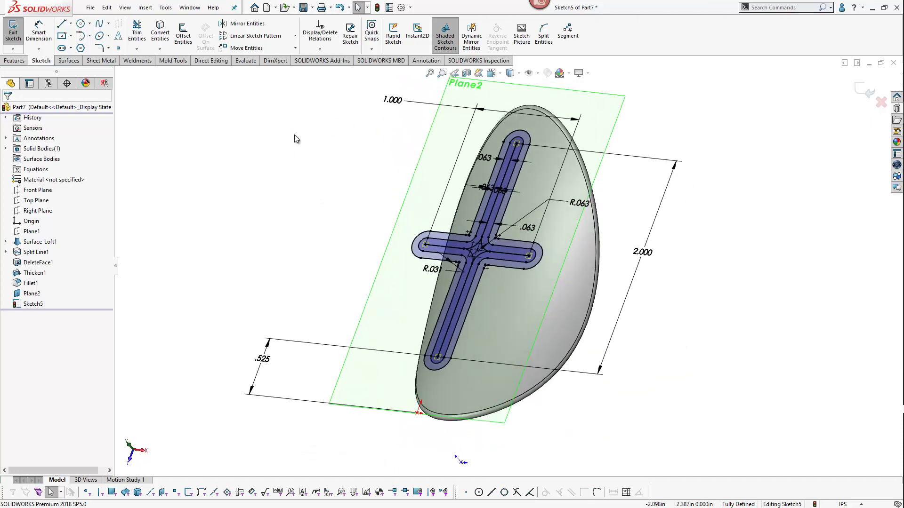
Start an Extruded Cut from the cross sketch with Thin Feature off, selecting the outer ring, inner cross and central regions as contours
left_click(19, 61)
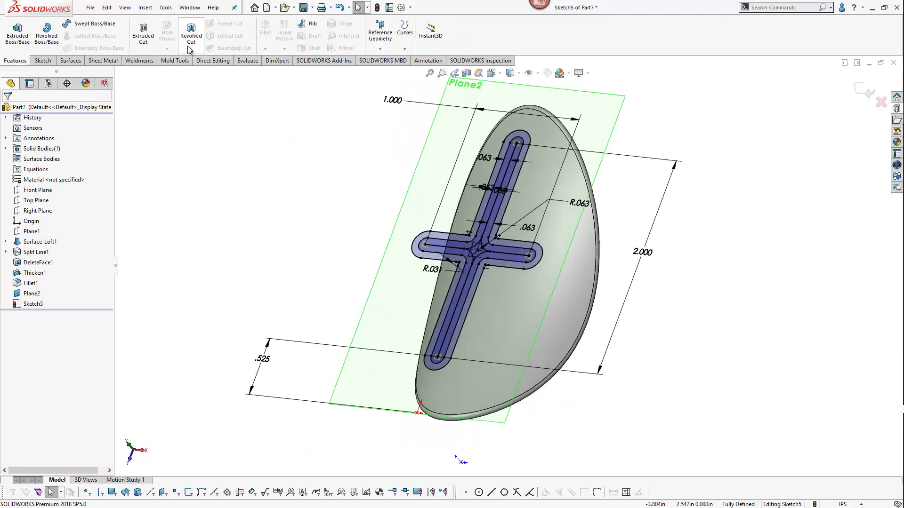
left_click(150, 44)
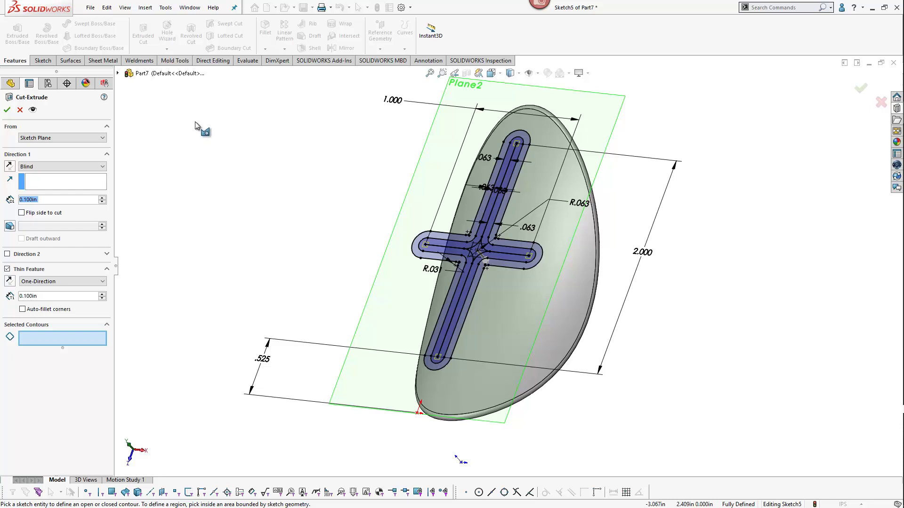
left_click(46, 337)
scroll(473, 311, "down", 5)
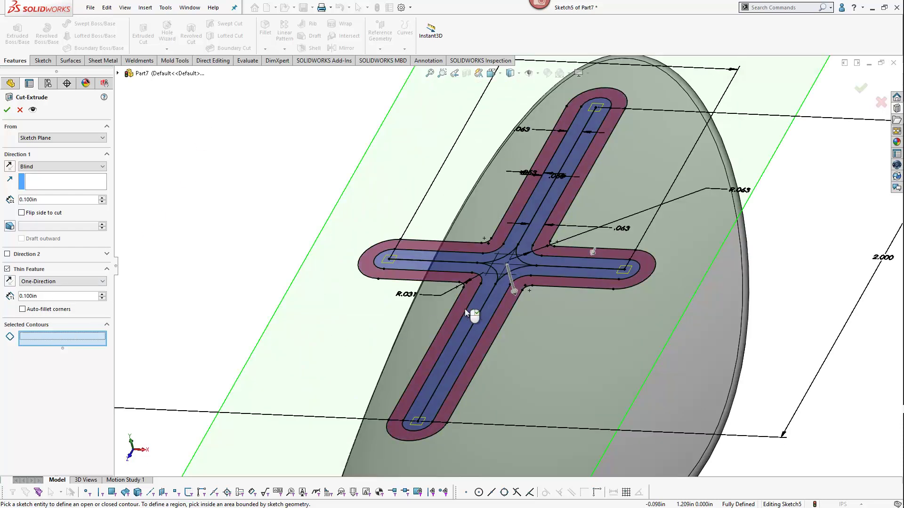
left_click(509, 304)
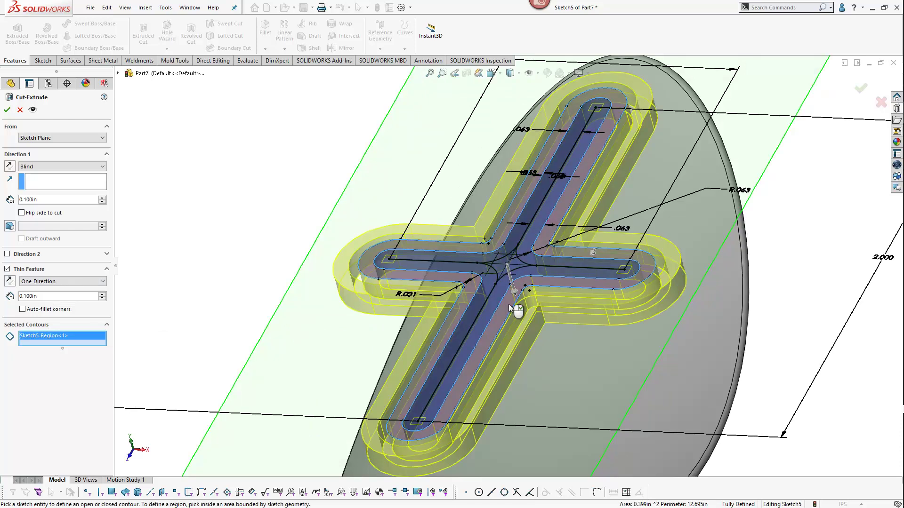
left_click(8, 270)
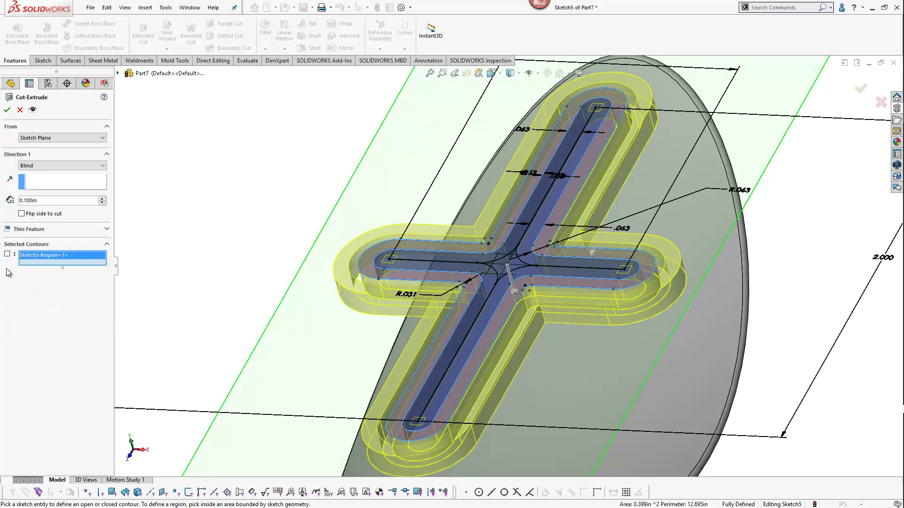
scroll(495, 295, "down", 3)
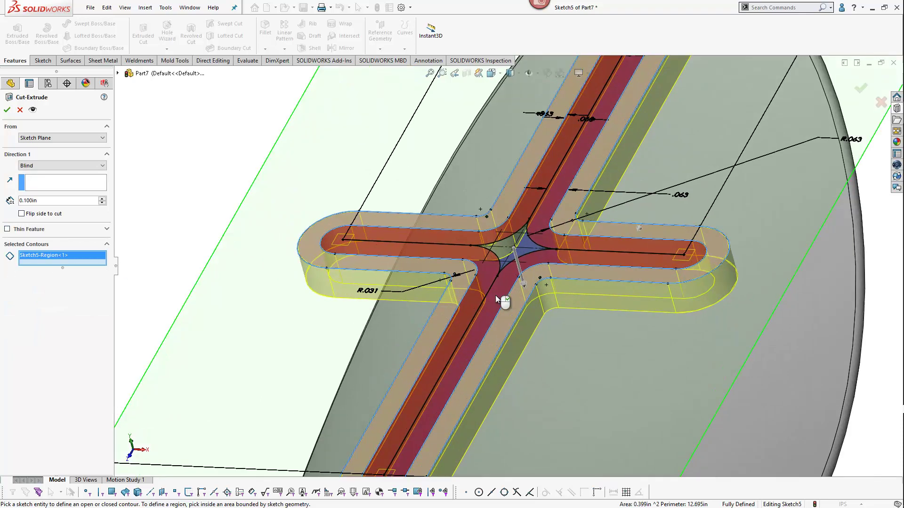
left_click(495, 295)
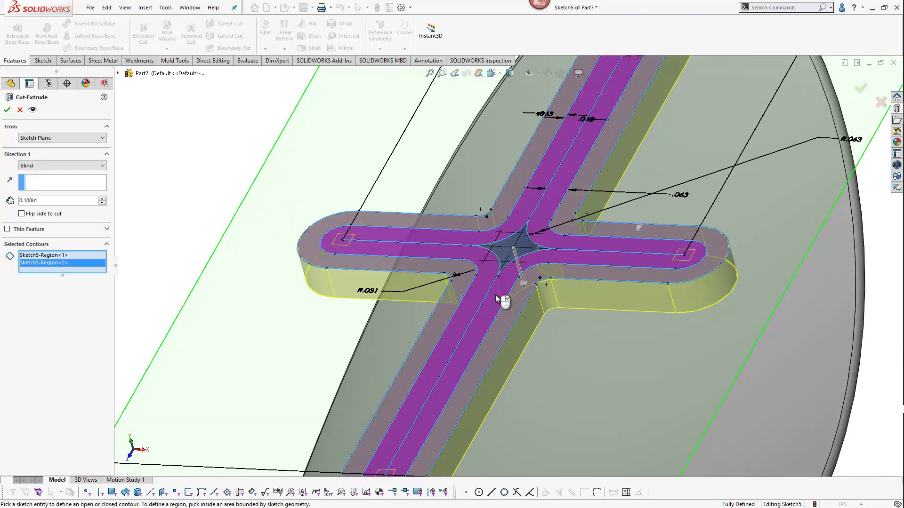
left_click(504, 254)
Set the cut's start condition to Surface/Face/Plane and pick the large inner face of the leaf body
scroll(504, 252, "up", 5)
mouse_move(504, 254)
middle_mouse_down()
mouse_move(581, 177)
mouse_move(579, 148)
mouse_move(465, 319)
mouse_move(434, 320)
mouse_move(424, 343)
mouse_move(433, 326)
mouse_move(352, 311)
mouse_move(321, 283)
mouse_move(391, 348)
middle_mouse_up()
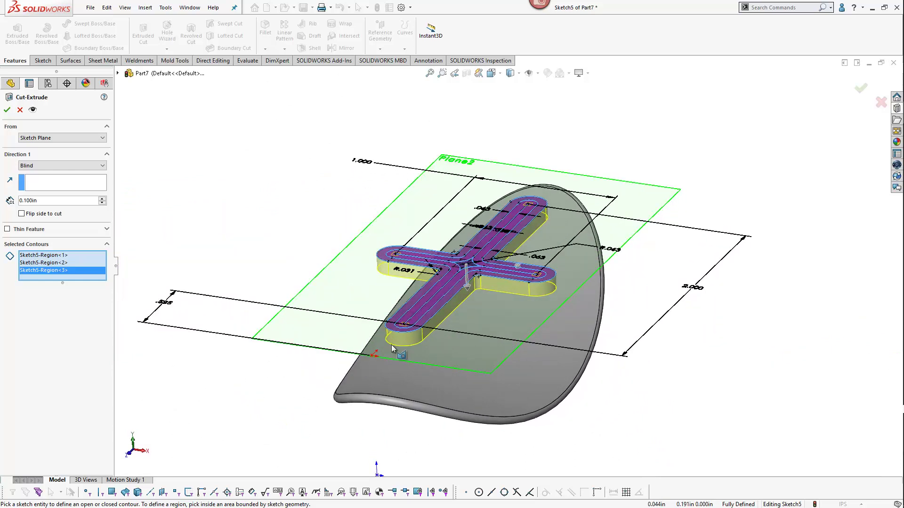
middle_click_drag(391, 344, 358, 325)
left_click(81, 138)
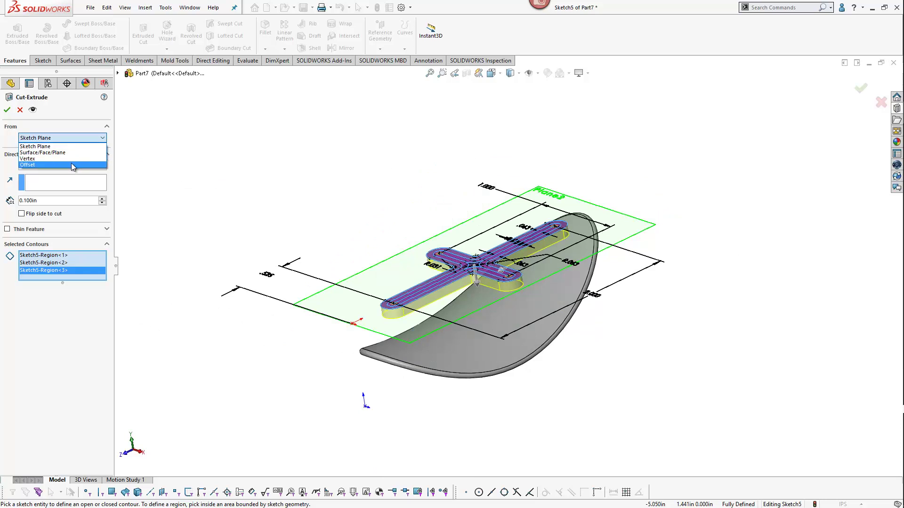
left_click(68, 164)
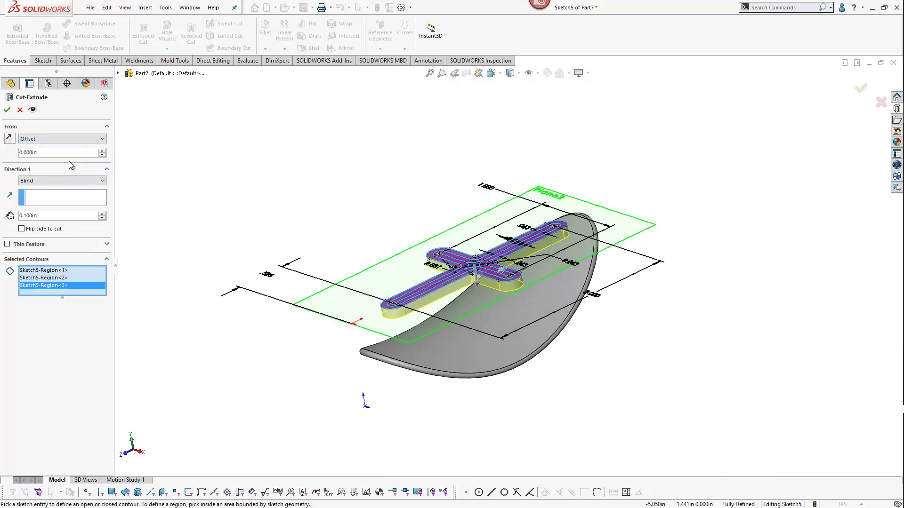
left_click(69, 138)
left_click(65, 154)
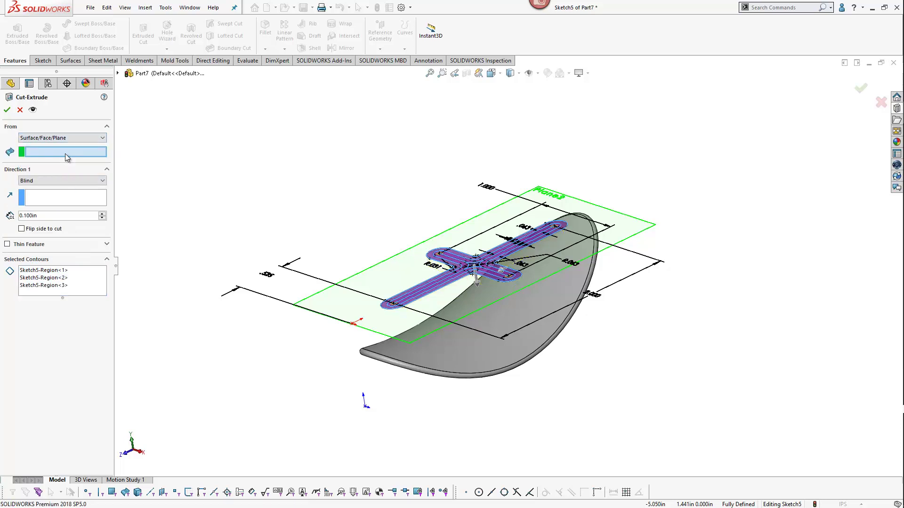
left_click(455, 352)
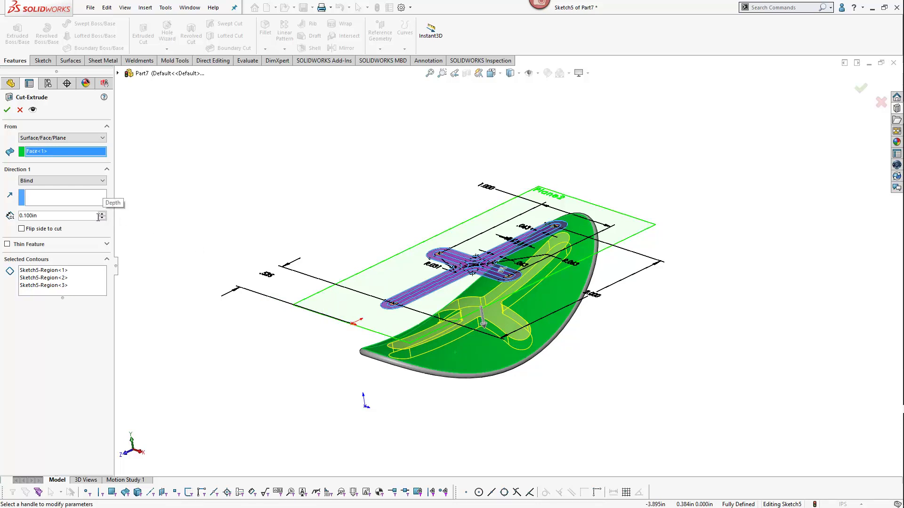
Set the blind cut depth to 0.030 in and create the recessed cross pocket
double_click(47, 216)
type(".030")
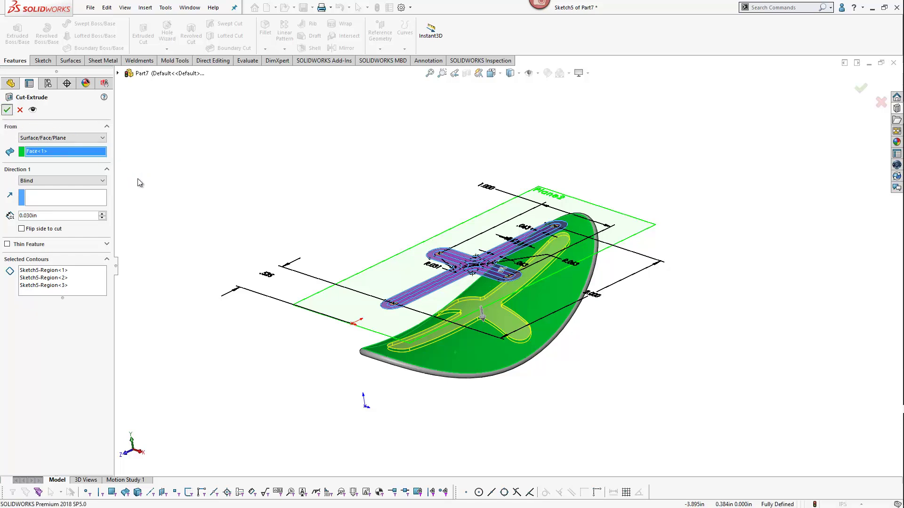
key("Return")
Show the cross sketch (Sketch5) absorbed under the pocket cut
mouse_move(225, 219)
middle_mouse_down()
mouse_move(277, 283)
mouse_move(222, 256)
mouse_move(234, 227)
middle_mouse_up()
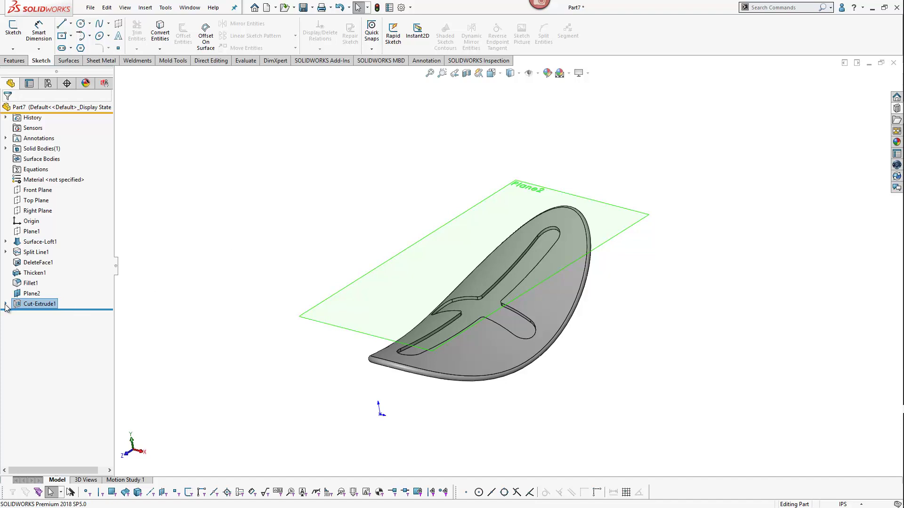
left_click(6, 303)
right_click(43, 314)
left_click(65, 288)
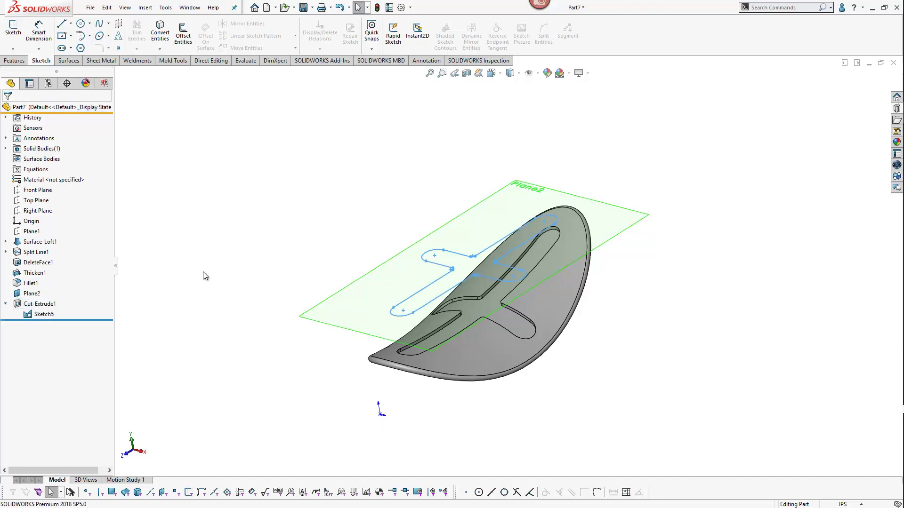
left_click(205, 274)
Cut the inner cross contour of Sketch5 Through All from the sketch plane to open a slot inside the pocket
scroll(374, 274, "down", 3)
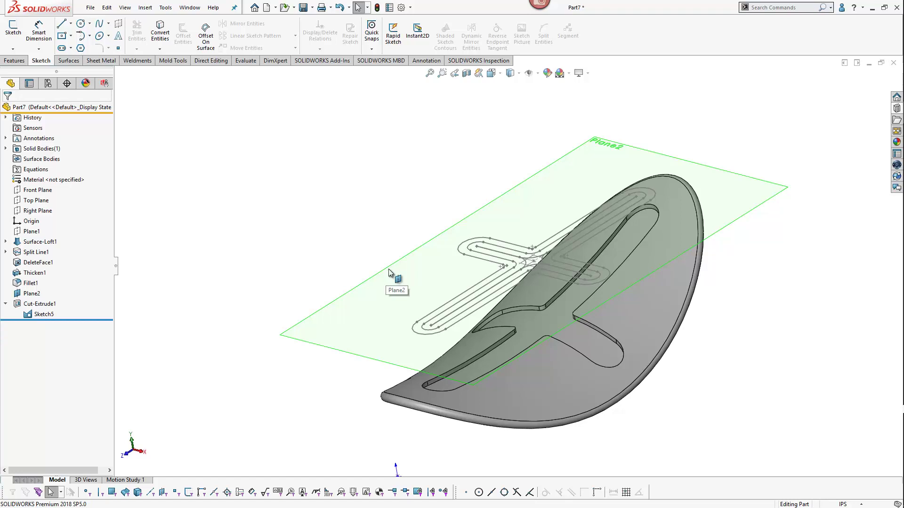
left_click(473, 304)
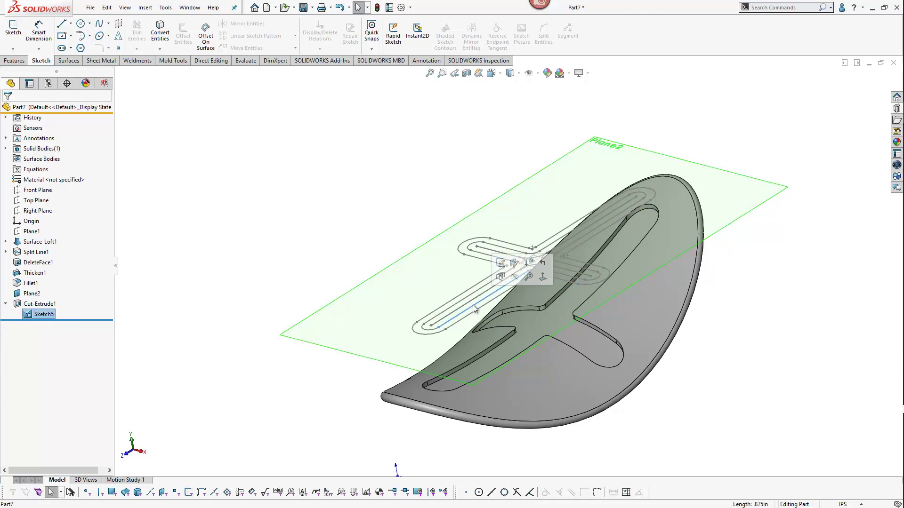
key("Delete")
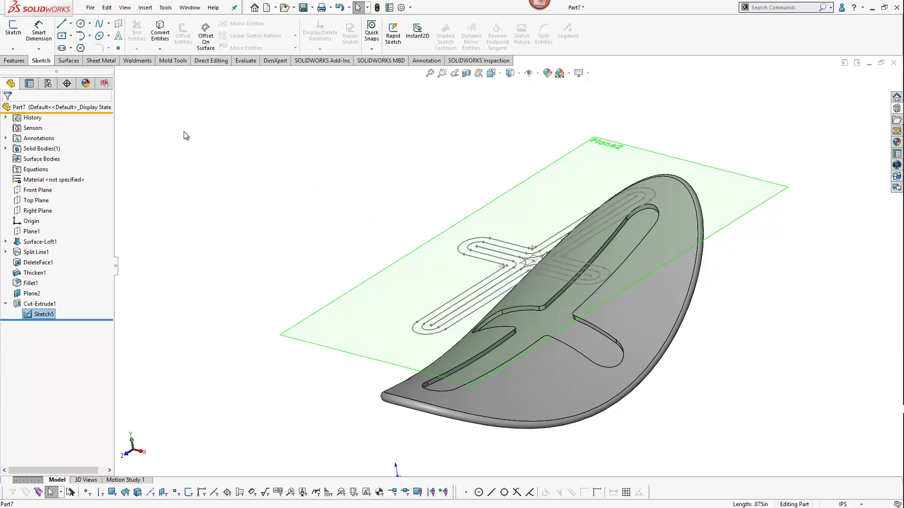
left_click(18, 60)
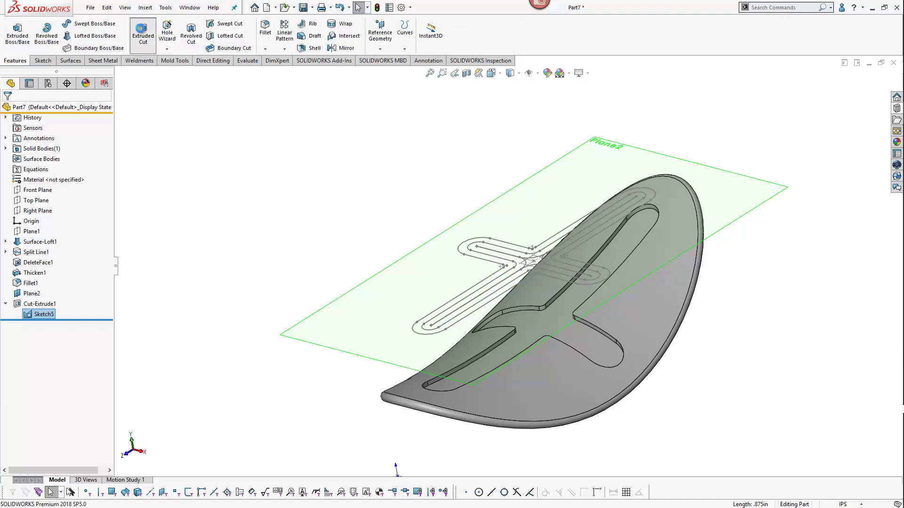
left_click(143, 35)
scroll(503, 269, "down", 3)
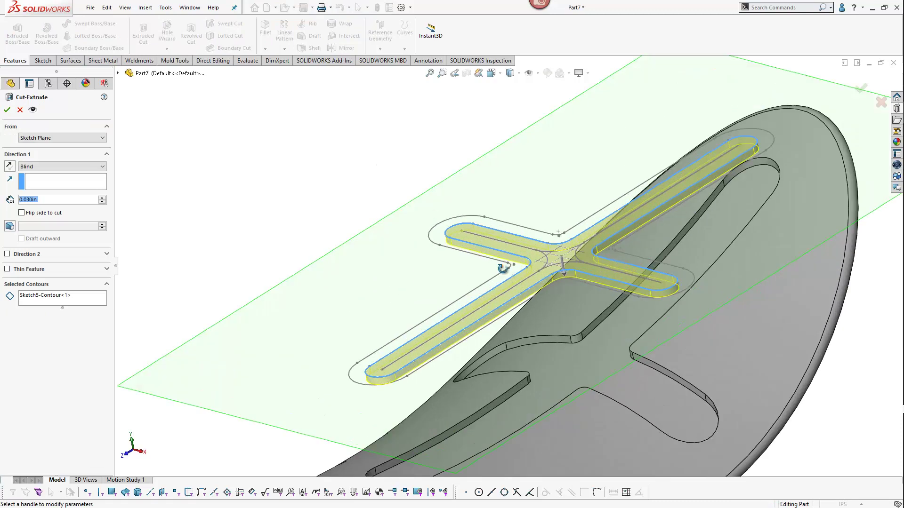
mouse_move(504, 268)
middle_mouse_down()
mouse_move(529, 299)
mouse_move(513, 269)
mouse_move(511, 277)
middle_mouse_up()
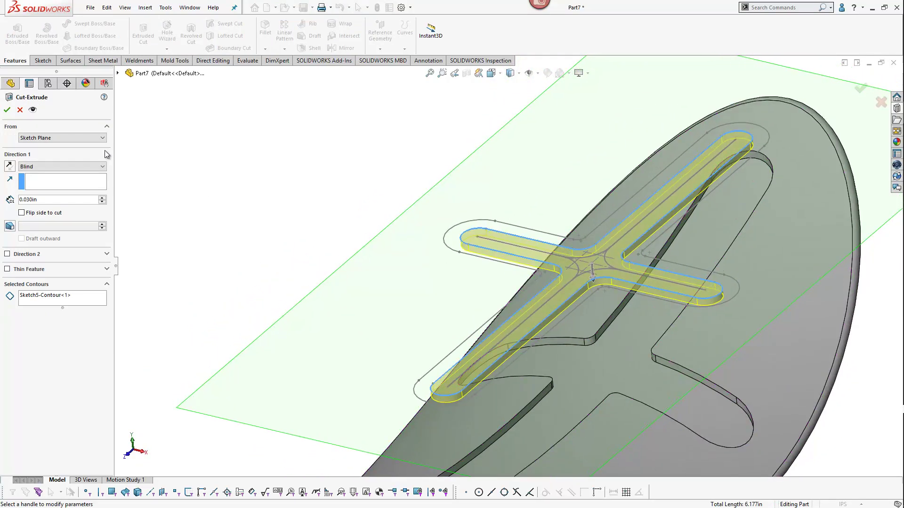
left_click(69, 167)
left_click(66, 181)
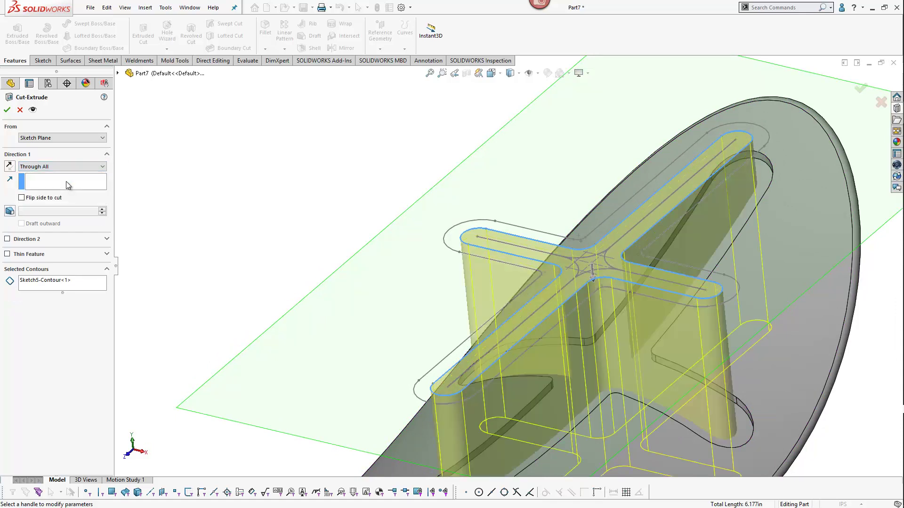
left_click(7, 110)
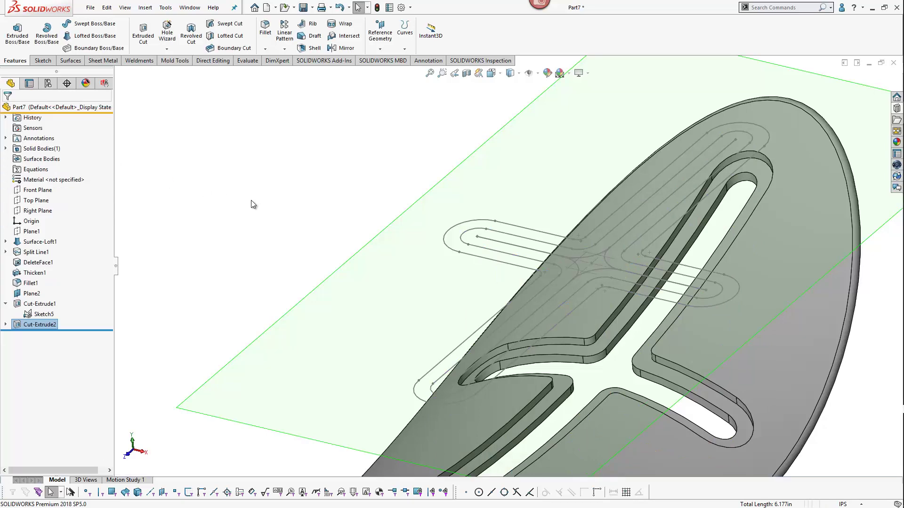
Hide the cross sketch under the second cut and hide Plane2
mouse_move(261, 208)
middle_mouse_down()
mouse_move(289, 185)
mouse_move(323, 188)
mouse_move(270, 184)
mouse_move(238, 216)
mouse_move(259, 206)
middle_mouse_up()
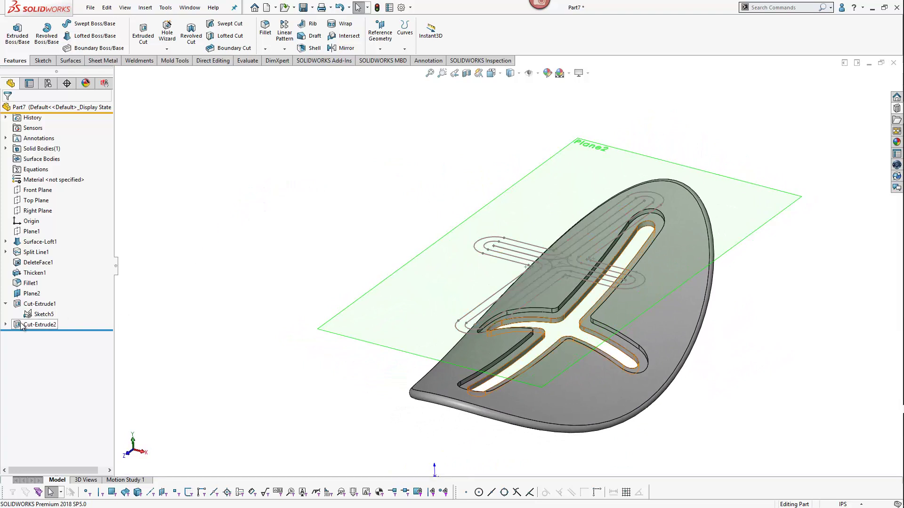
left_click(6, 325)
right_click(37, 340)
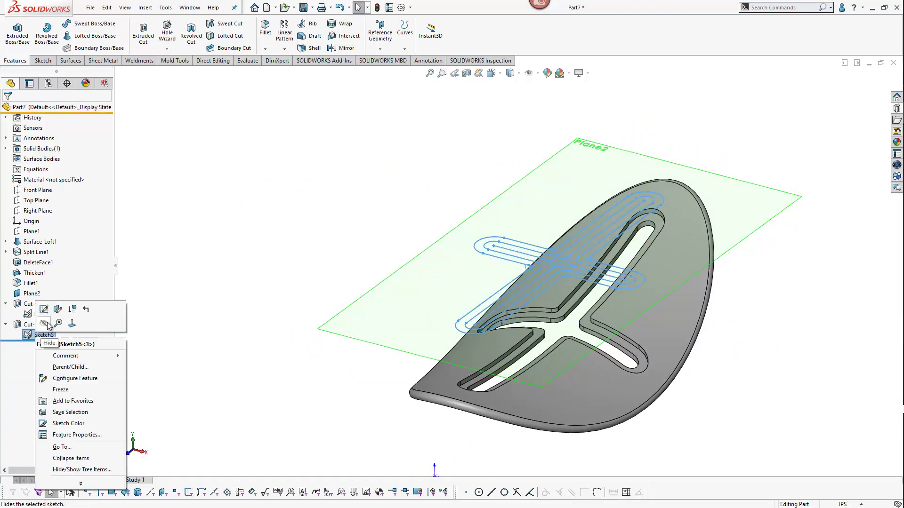
left_click(167, 309)
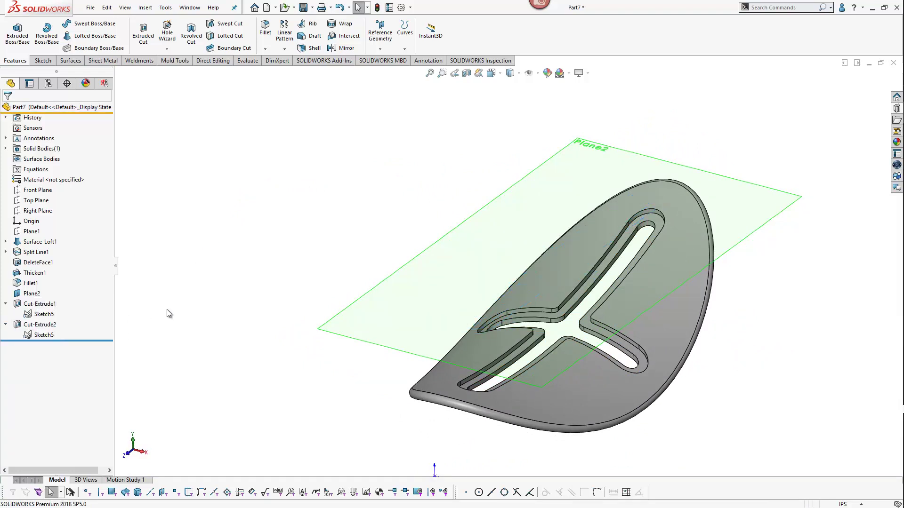
left_click(526, 224)
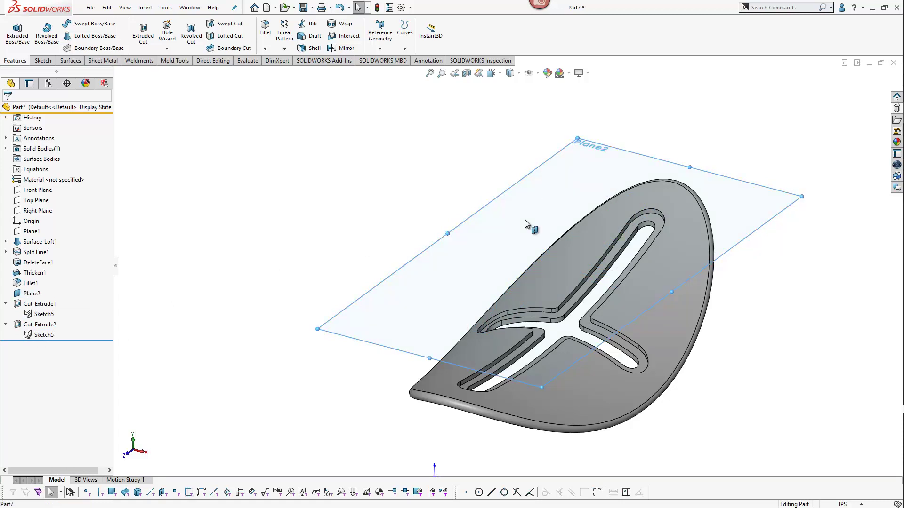
right_click(526, 224)
left_click(562, 207)
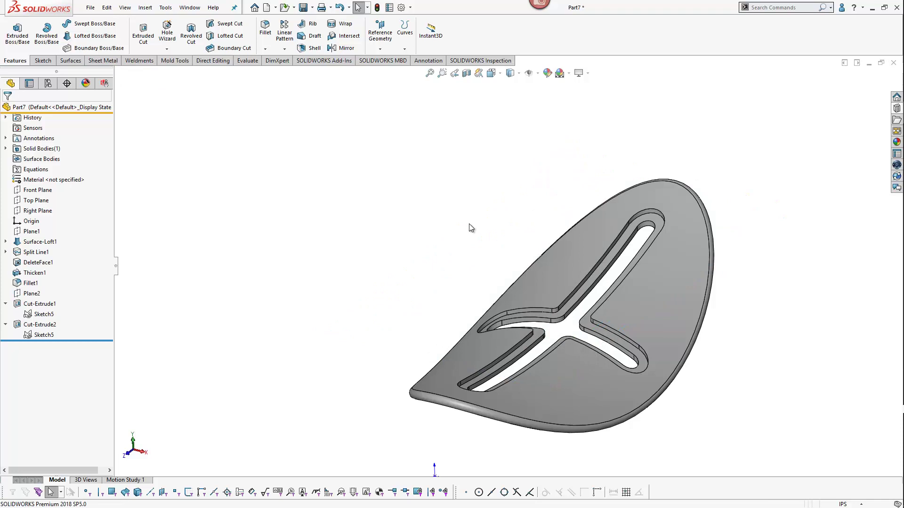
middle_click_drag(469, 225, 456, 185)
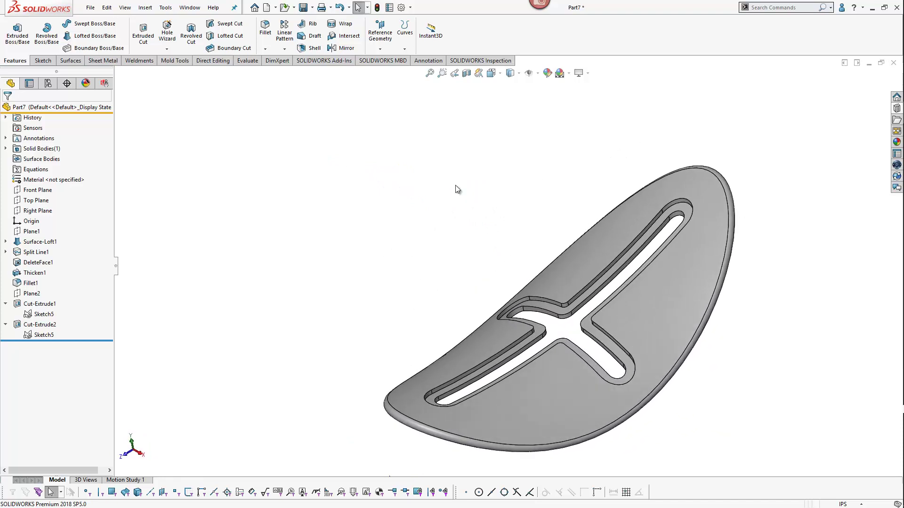
Begin saving the part under a new name and browse to the Oakton CAD 234 folder on the Desktop
left_click(90, 8)
left_click(110, 121)
scroll(217, 154, "up", 6)
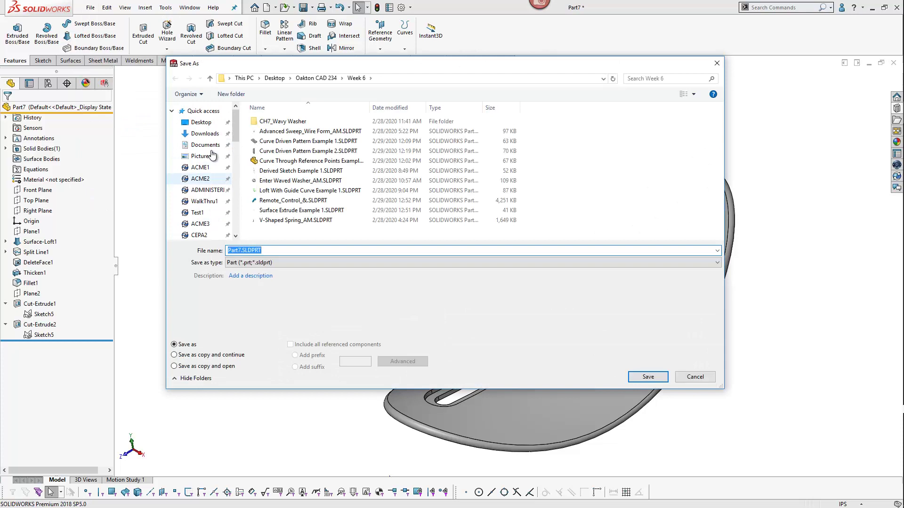
left_click(202, 123)
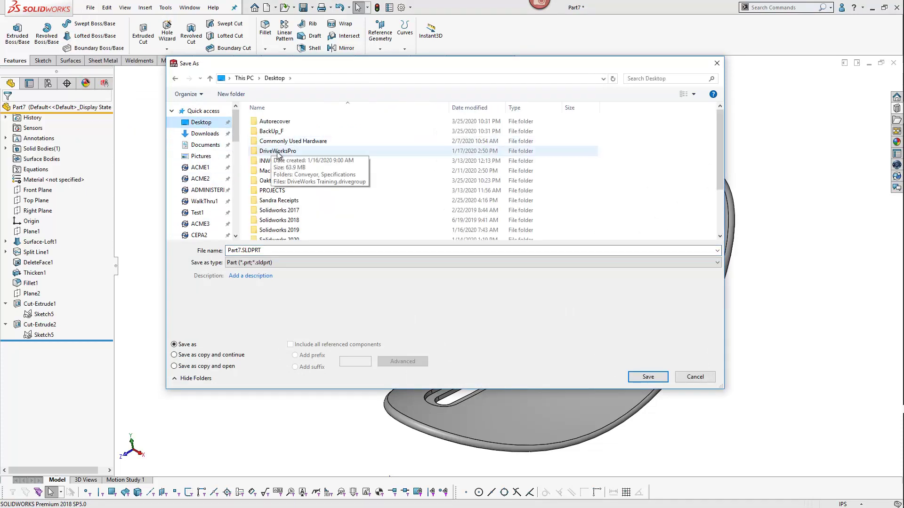
double_click(301, 180)
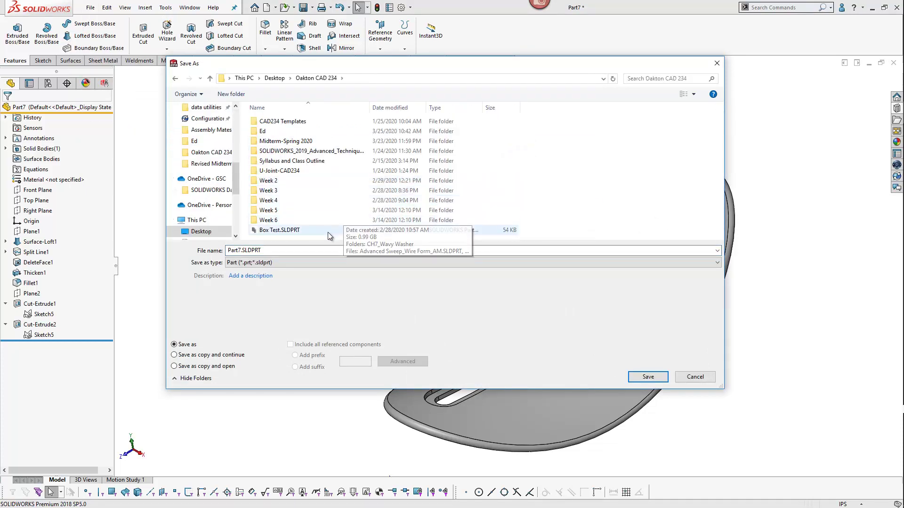
Create a new folder named Week 10 in Oakton CAD 234, dismissing the WalkThru1 vault login
right_click(526, 196)
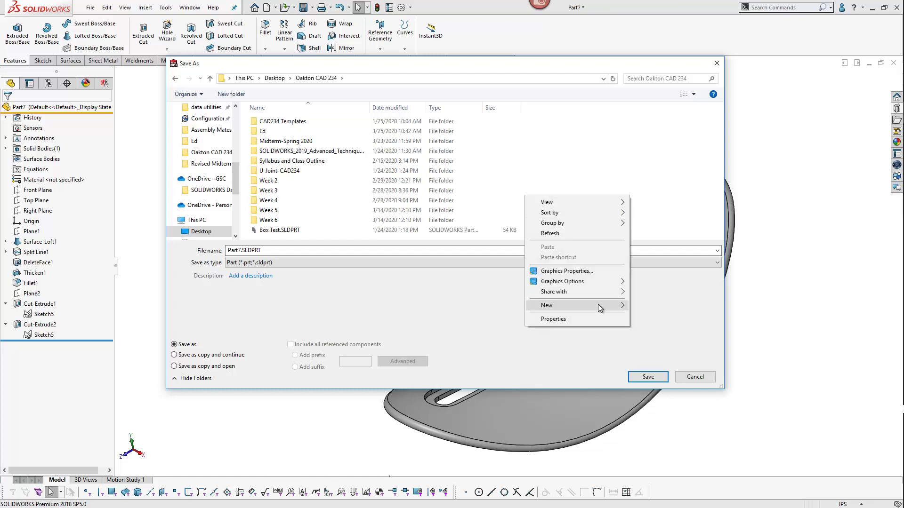
mouse_move(598, 305)
left_click(494, 301)
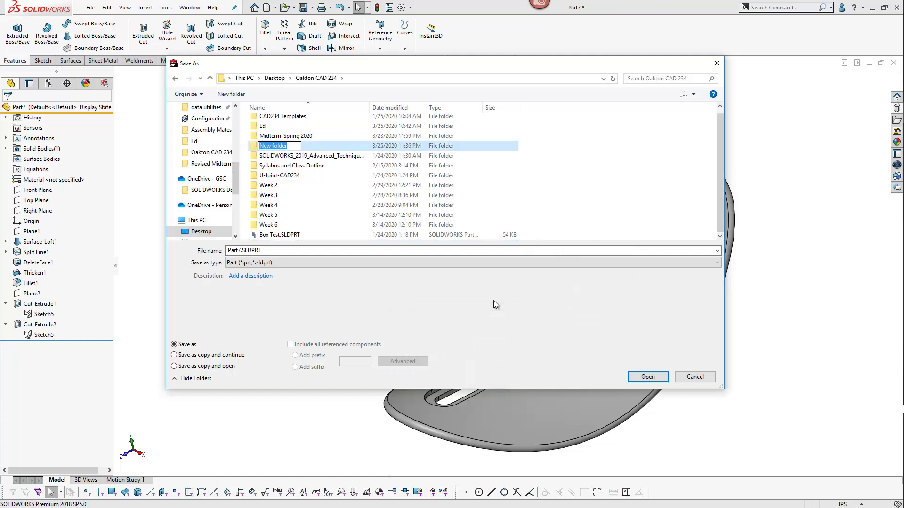
type("Week 10")
left_click(543, 167)
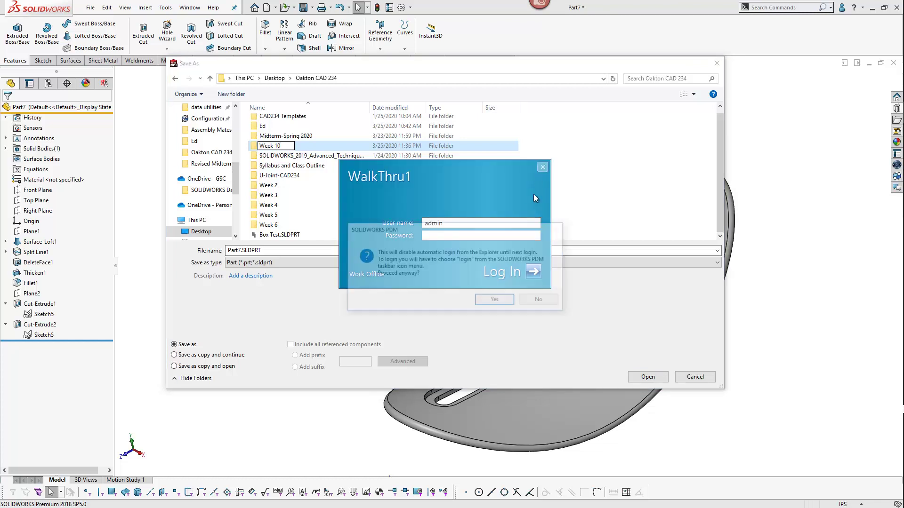
left_click(502, 300)
key("Return")
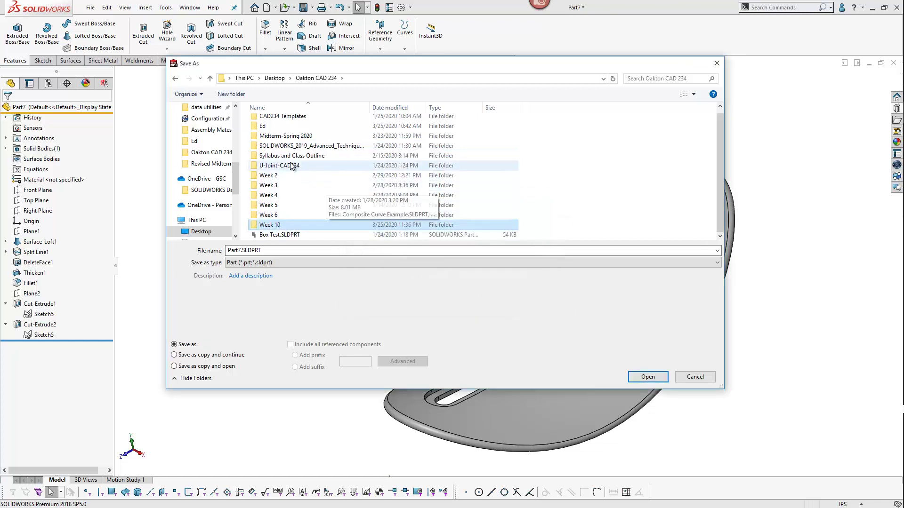
Save the part in the Week 10 folder as Lofted Surface-AM
double_click(279, 225)
double_click(267, 250)
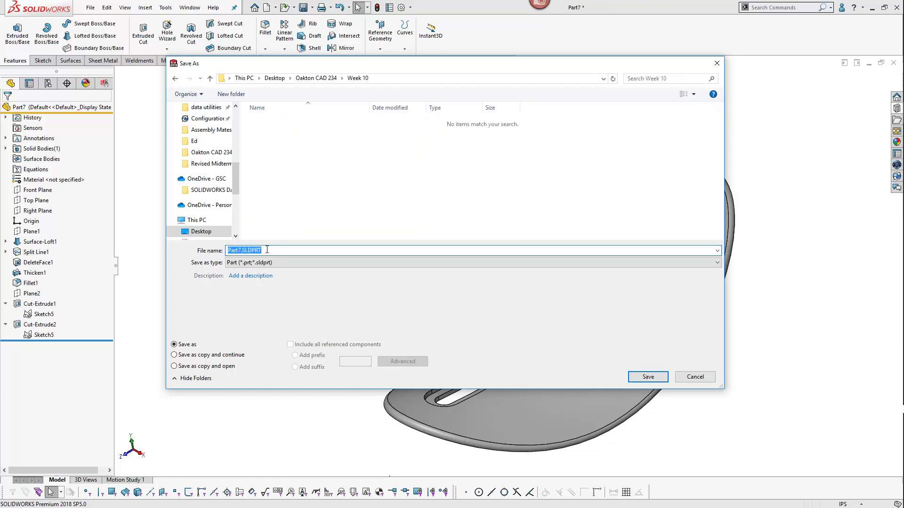
type("Lofted Surface-AM")
left_click(647, 377)
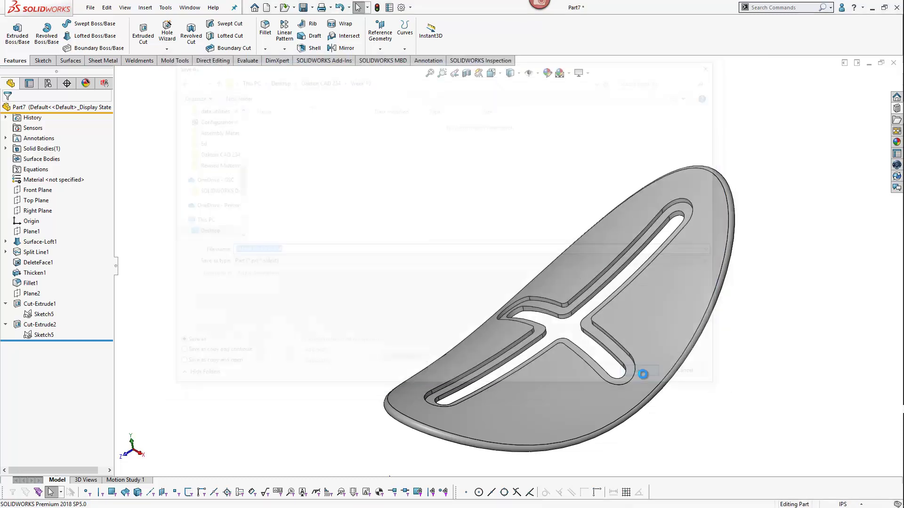